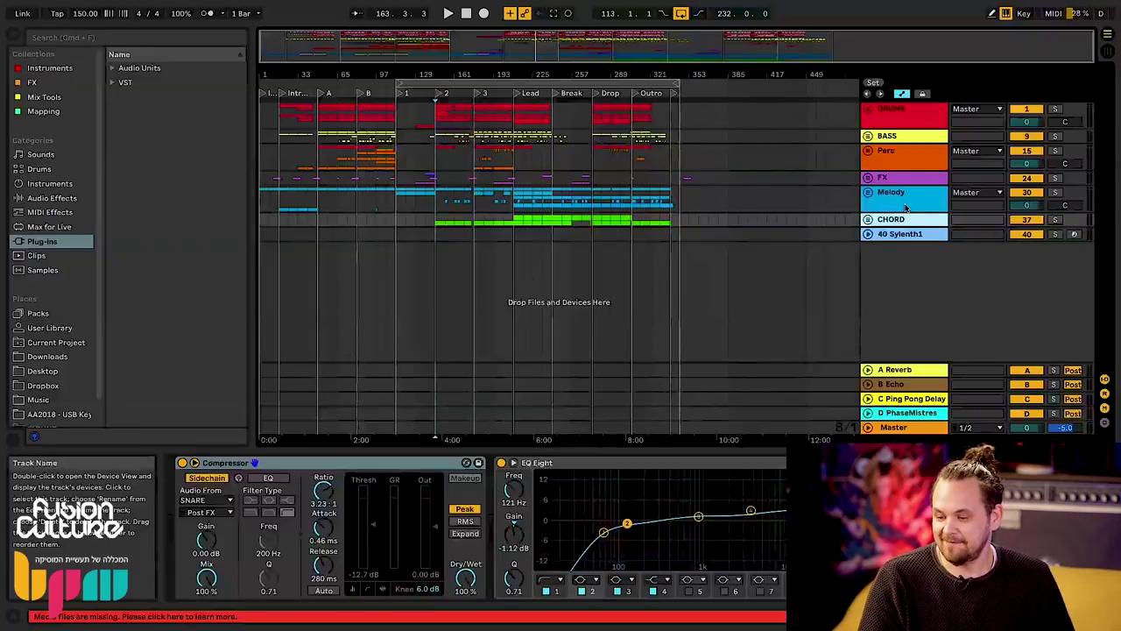
- Review the device chains on the Melody, FX, Perc, DRUMS and BASS group tracks, ending on DRUMS
{"action": "left_click", "coordinate": [907, 207]}
{"action": "left_click", "coordinate": [906, 179]}
{"action": "left_click", "coordinate": [908, 154]}
{"action": "left_click", "coordinate": [911, 123]}
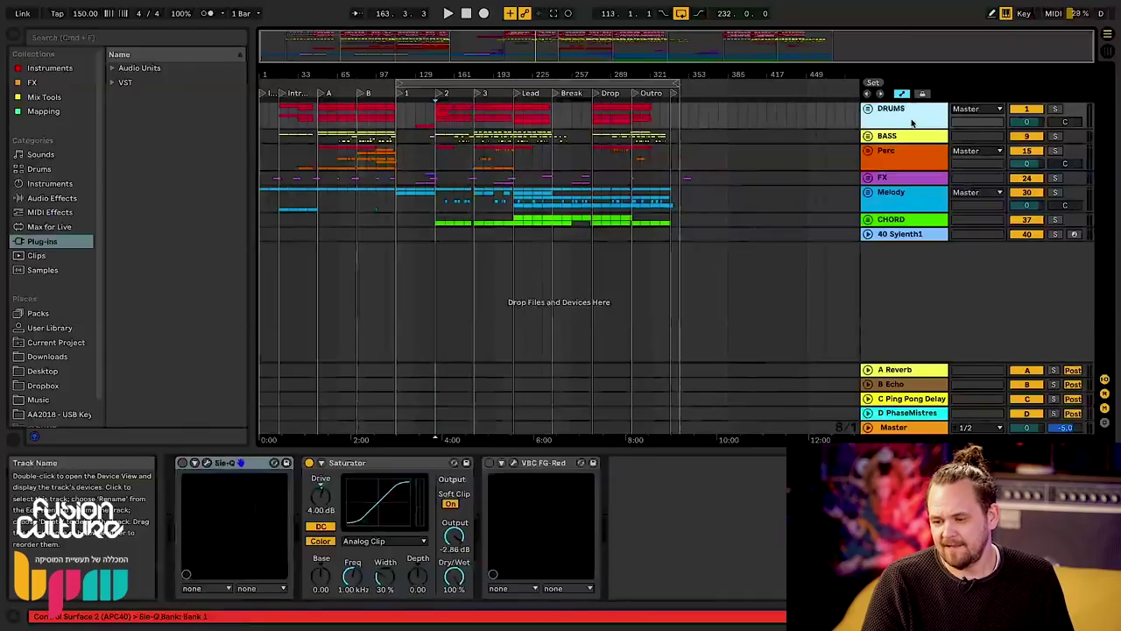
{"action": "left_click", "coordinate": [907, 139]}
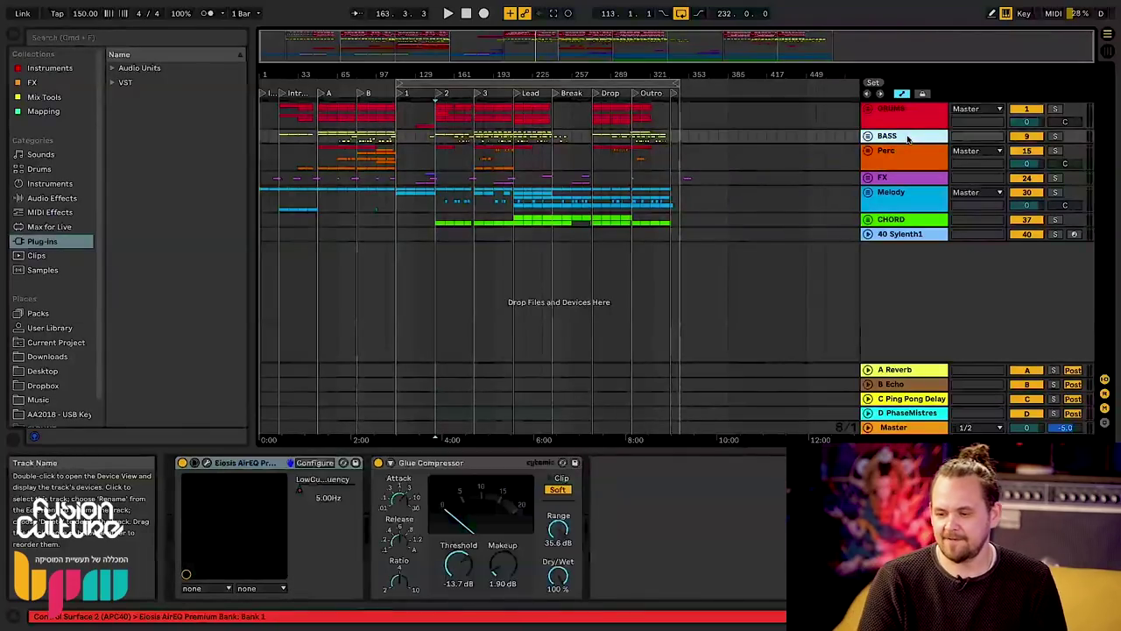
{"action": "left_click", "coordinate": [891, 109]}
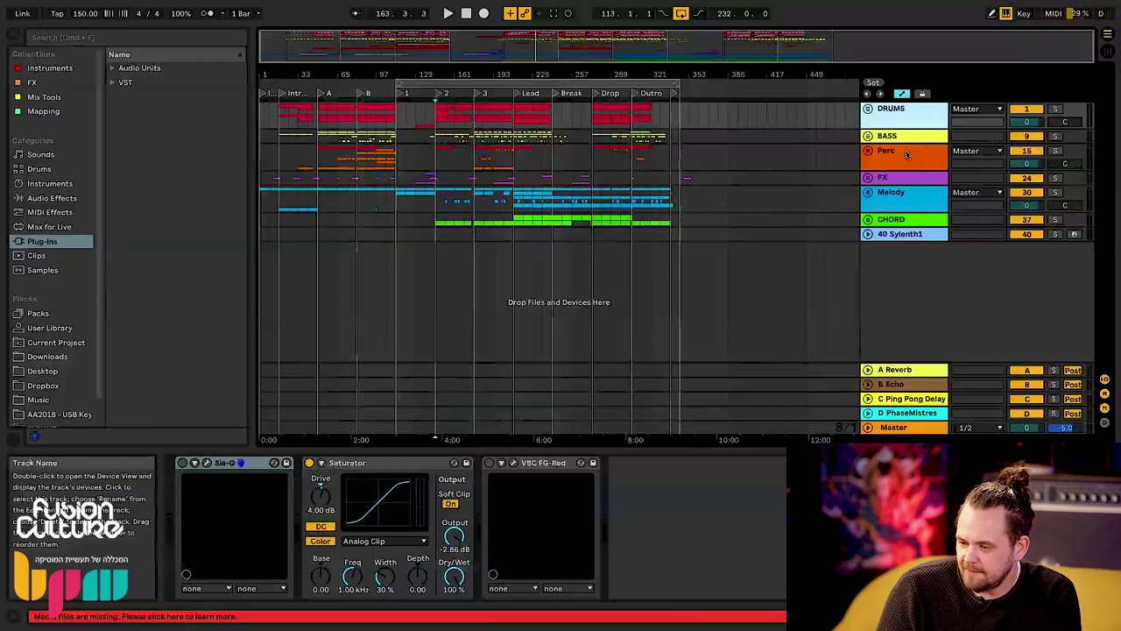
- Unfold the DRUMS group and arm its KICK track for playing
{"action": "left_click", "coordinate": [867, 109]}
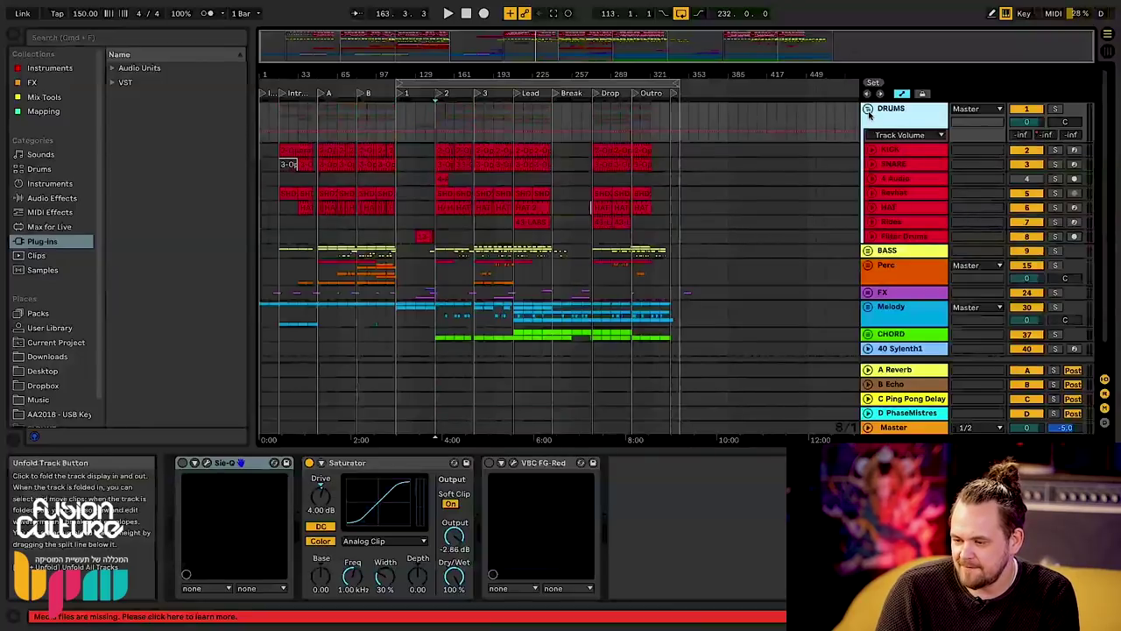
{"action": "left_click", "coordinate": [889, 150]}
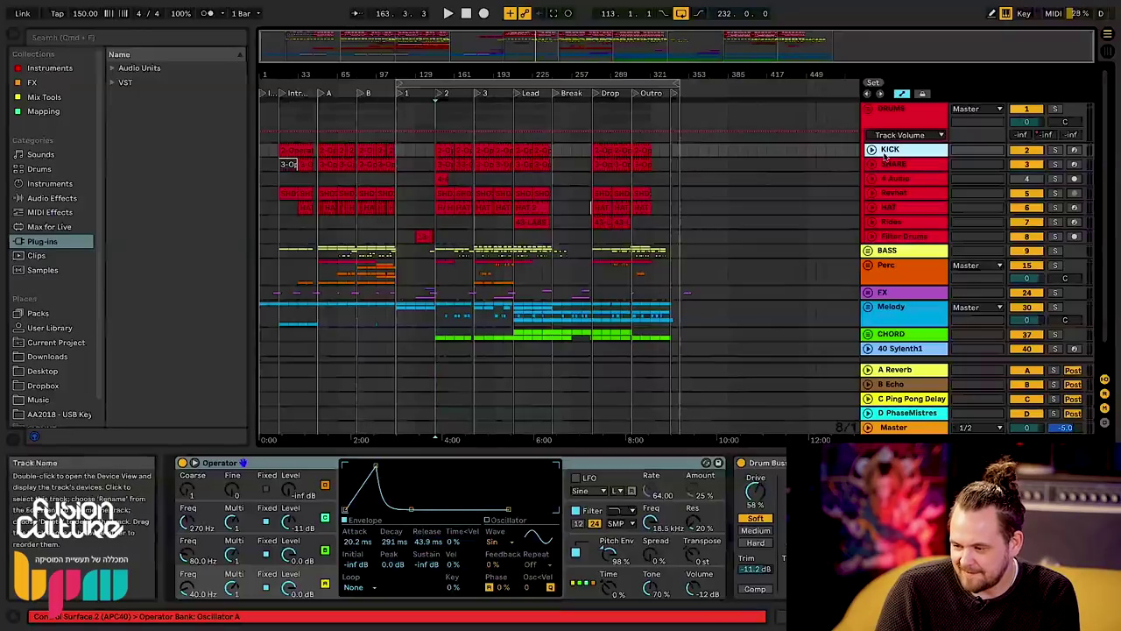
{"action": "left_click", "coordinate": [1075, 151]}
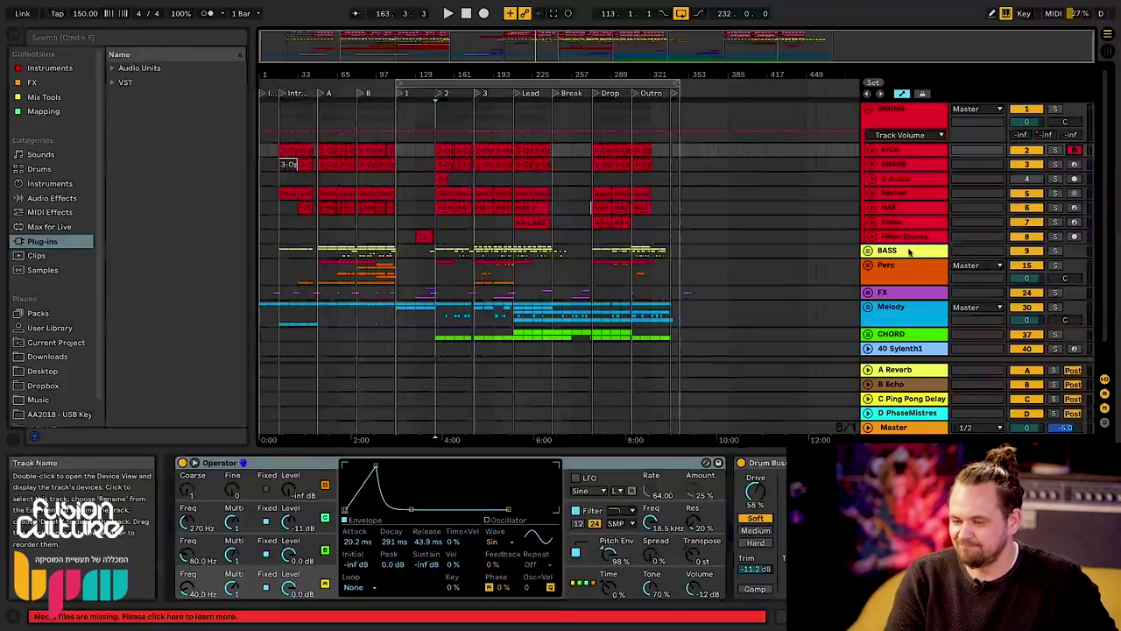
- Insert a new MIDI track directly below KICK and load an Operator instrument onto it
{"action": "left_click", "coordinate": [909, 150]}
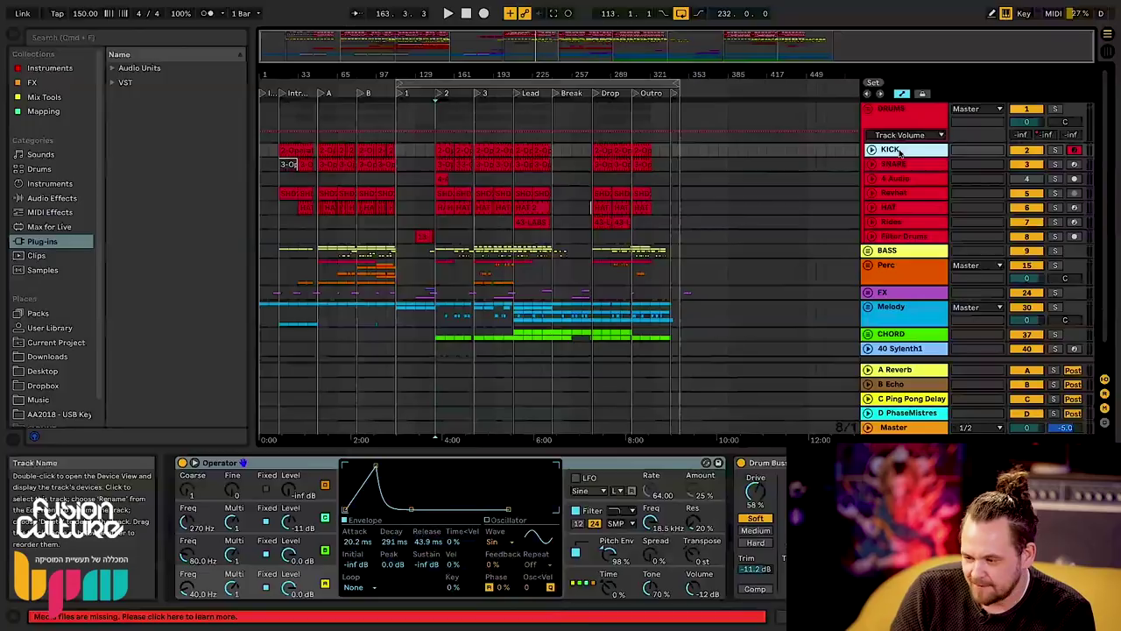
{"action": "right_click", "coordinate": [897, 152]}
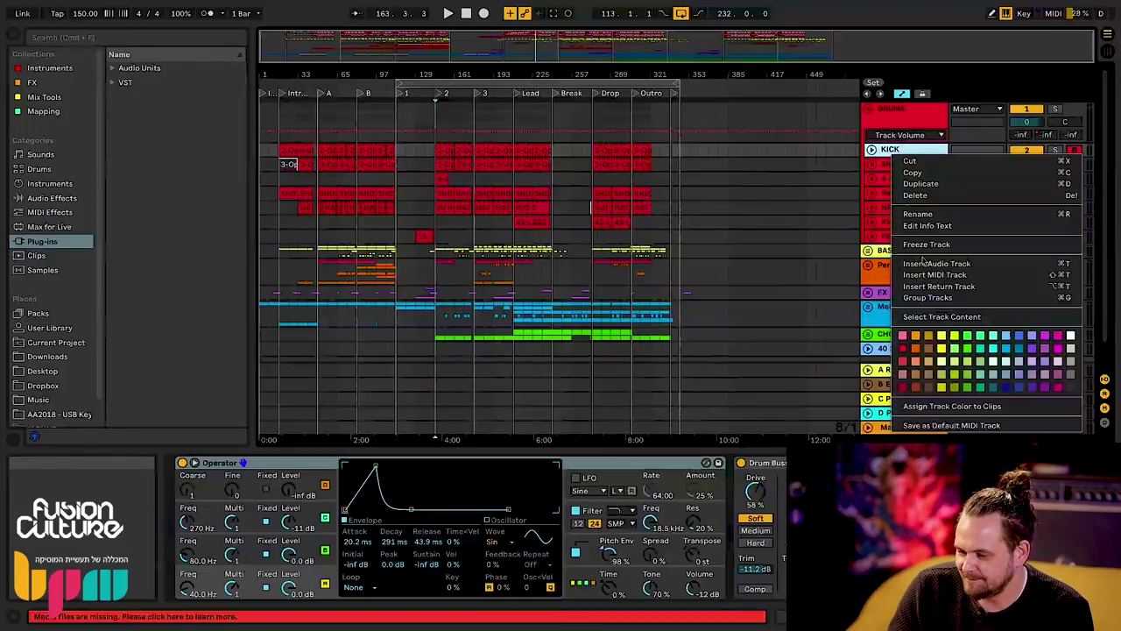
{"action": "key", "text": "super+shift+t"}
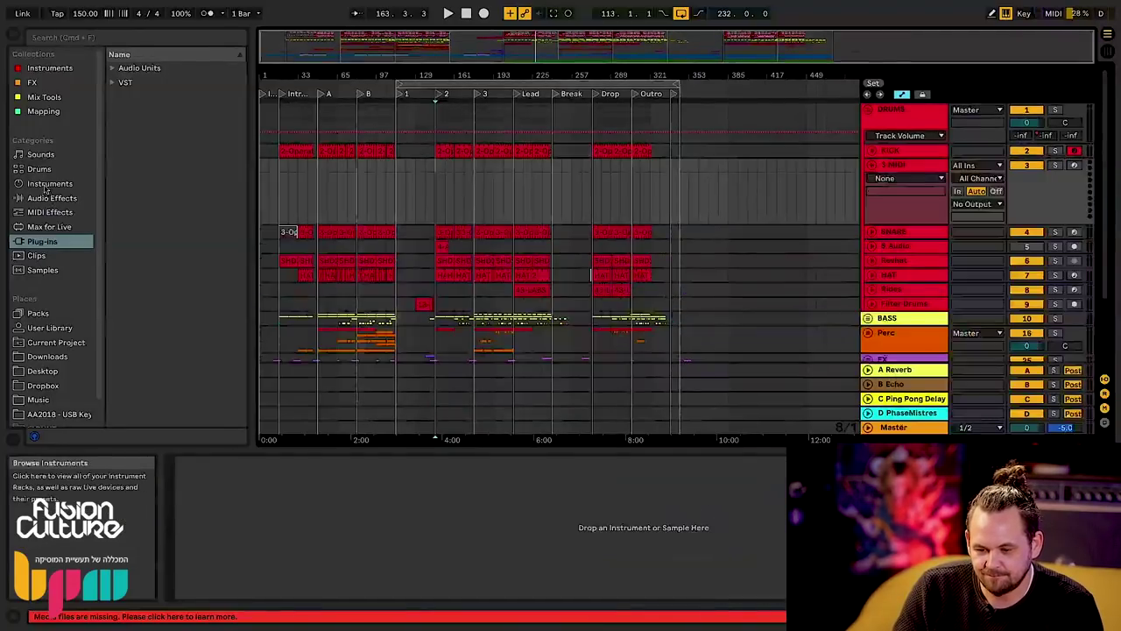
{"action": "left_click", "coordinate": [49, 183]}
{"action": "left_click", "coordinate": [151, 169]}
{"action": "key", "text": "Return"}
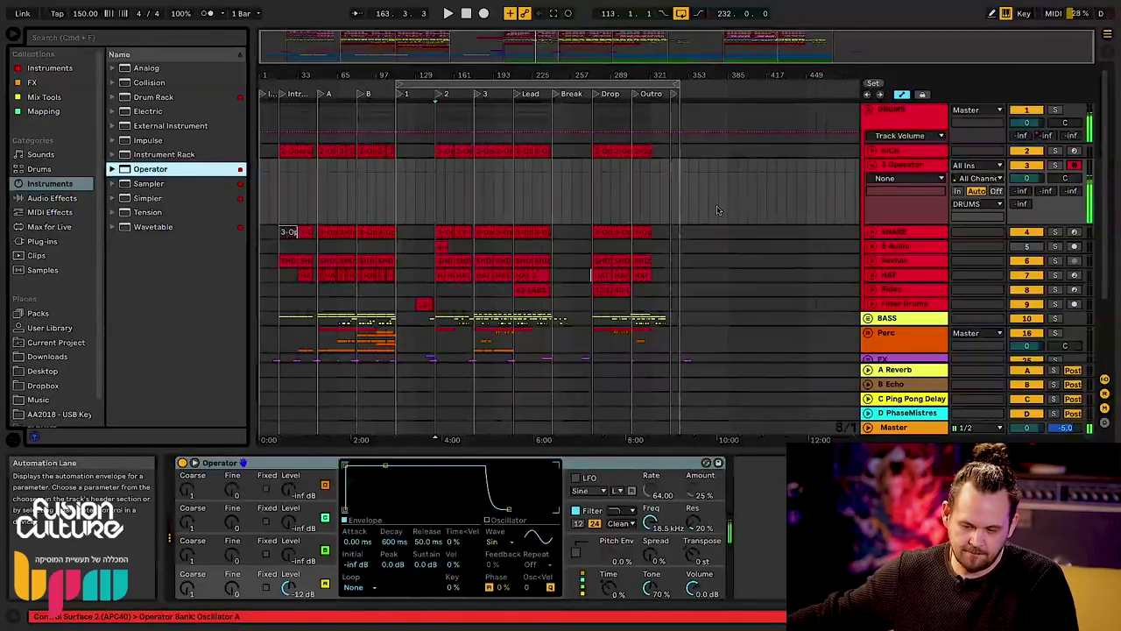
{"action": "left_click", "coordinate": [911, 164]}
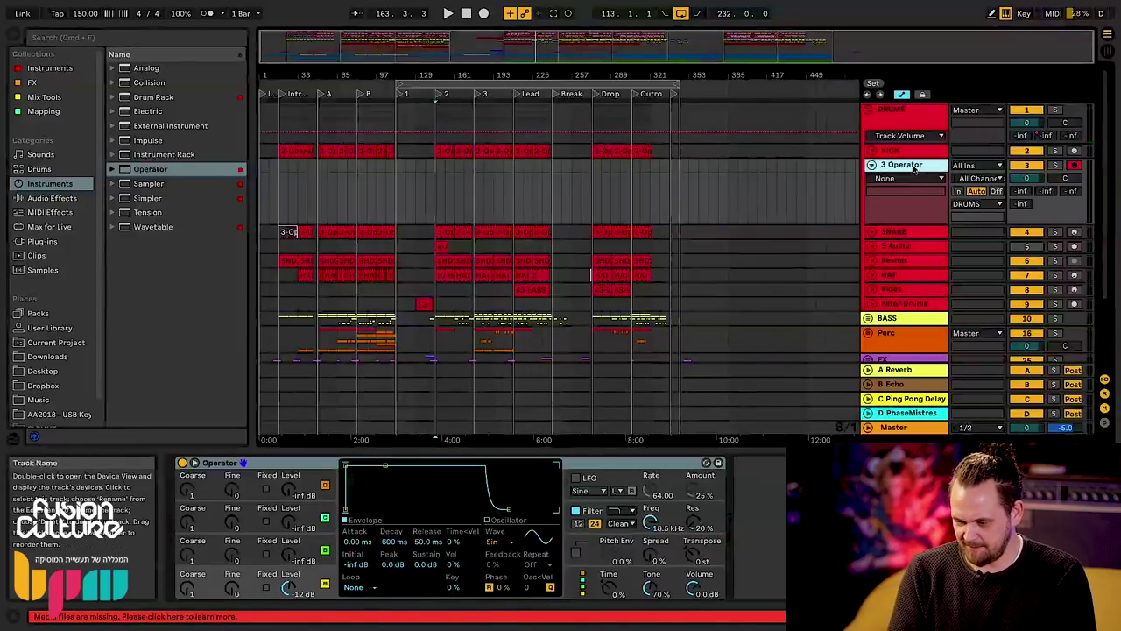
- Isolate oscillator A in the KICK track's Operator by switching off B and C, and arm the KICK track
{"action": "left_click", "coordinate": [902, 153]}
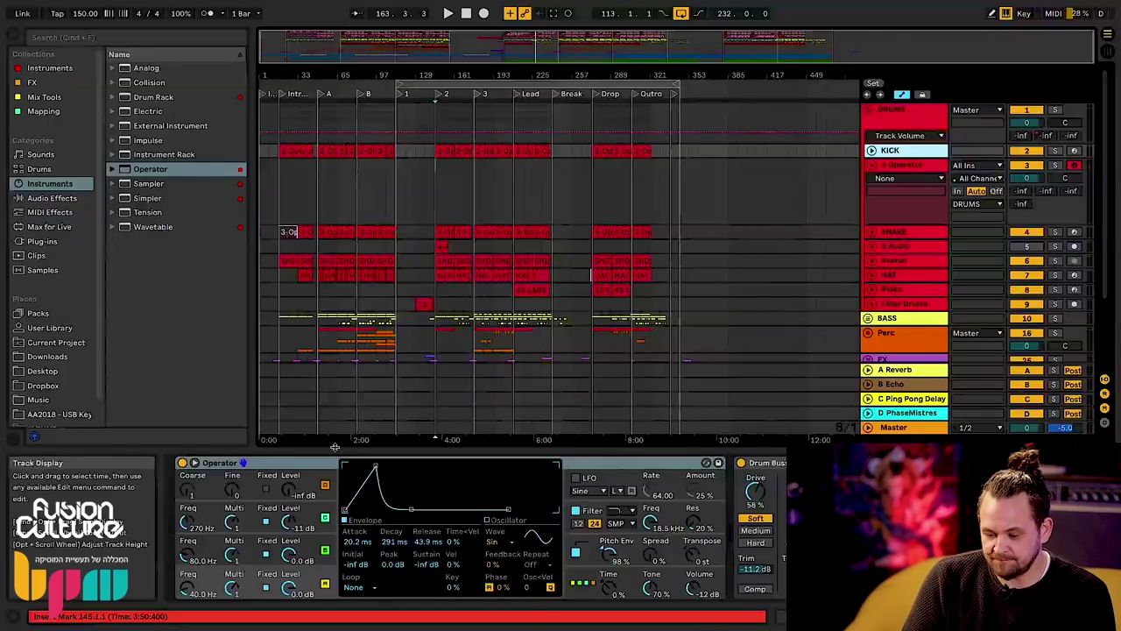
{"action": "left_click", "coordinate": [325, 551]}
{"action": "left_click", "coordinate": [325, 517]}
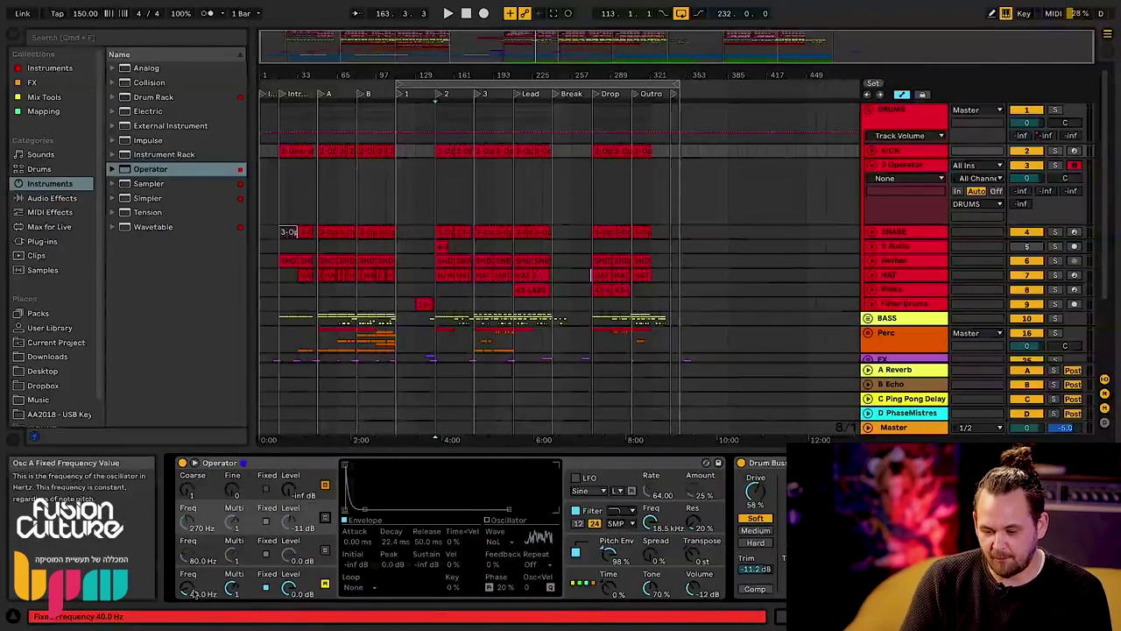
{"action": "left_click", "coordinate": [289, 591]}
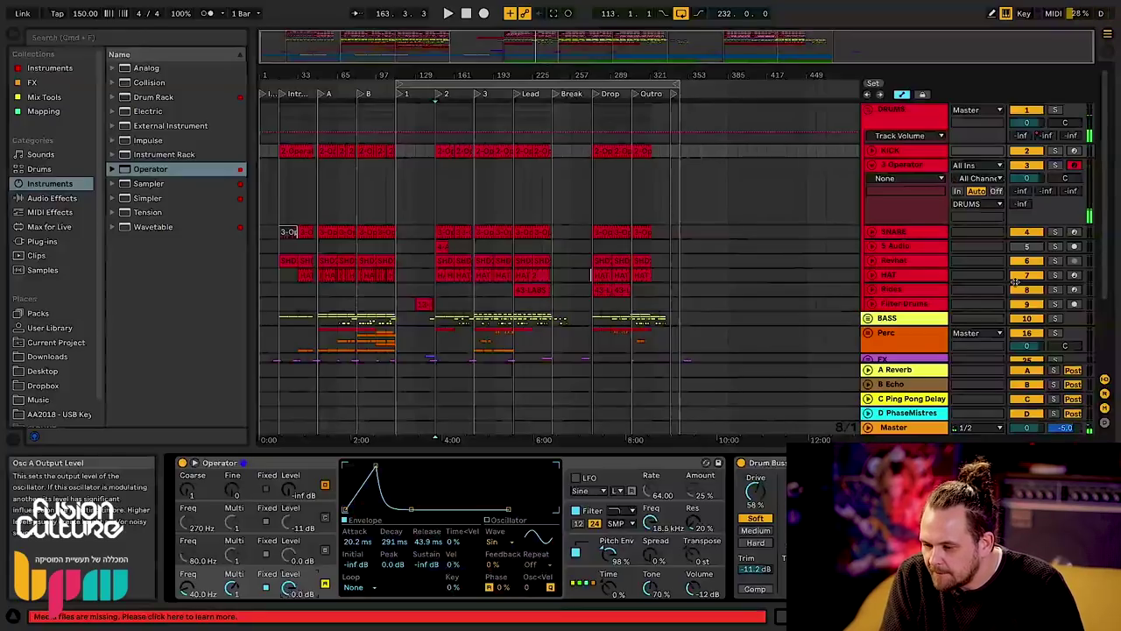
{"action": "left_click", "coordinate": [1075, 151]}
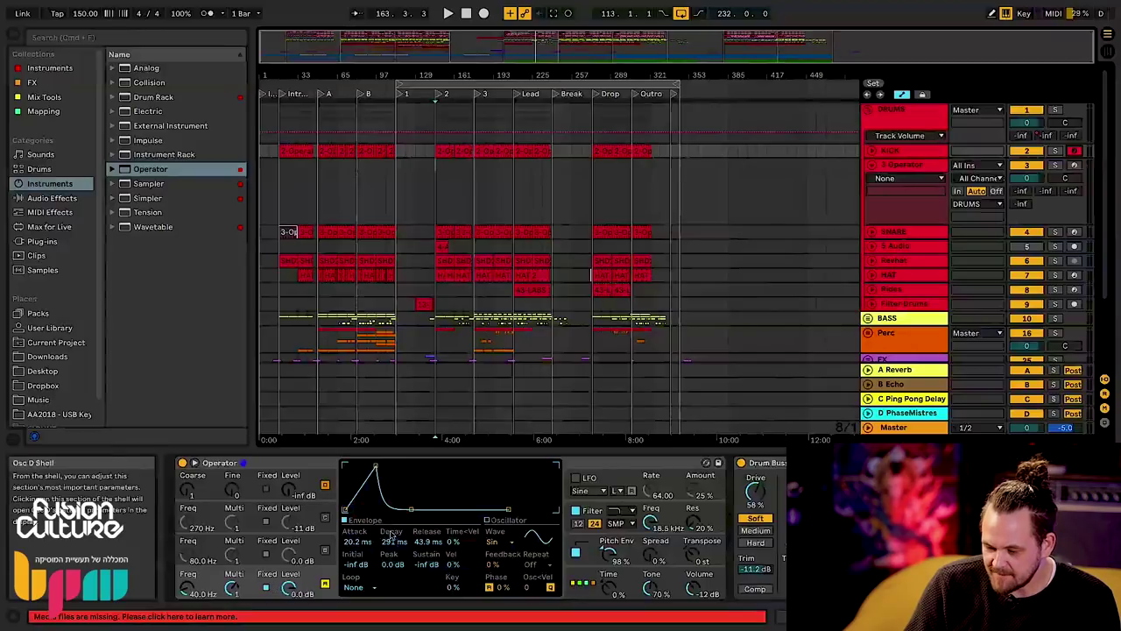
- Isolate oscillator B in the kick's Operator by enabling it and switching off A, and set the pitch envelope's peak to +26 st
{"action": "left_click", "coordinate": [308, 549]}
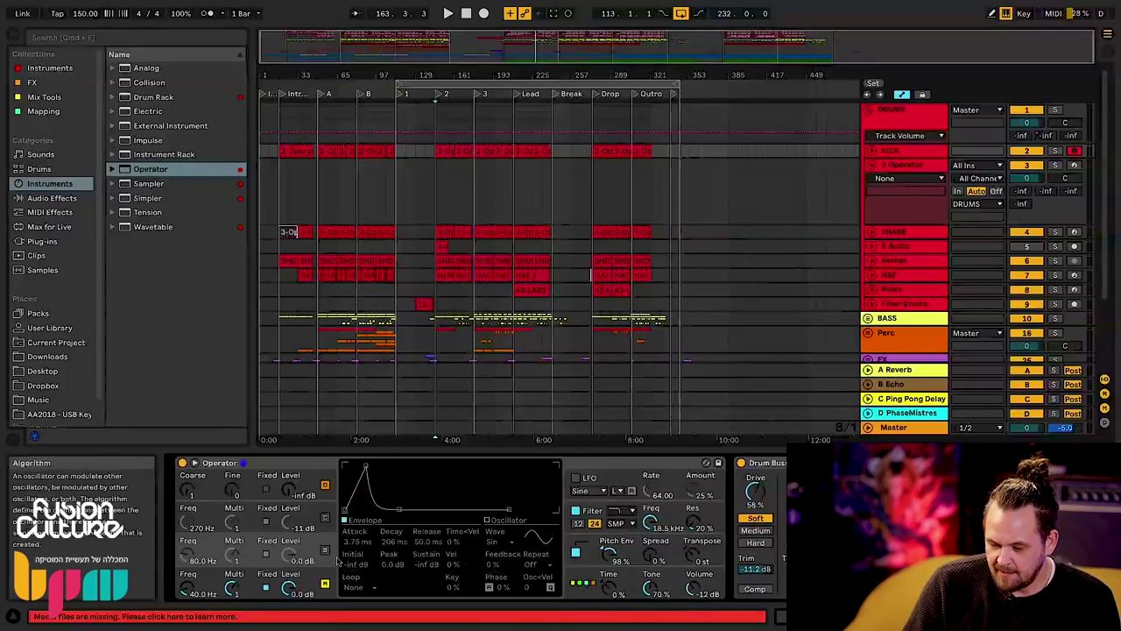
{"action": "left_click", "coordinate": [324, 552]}
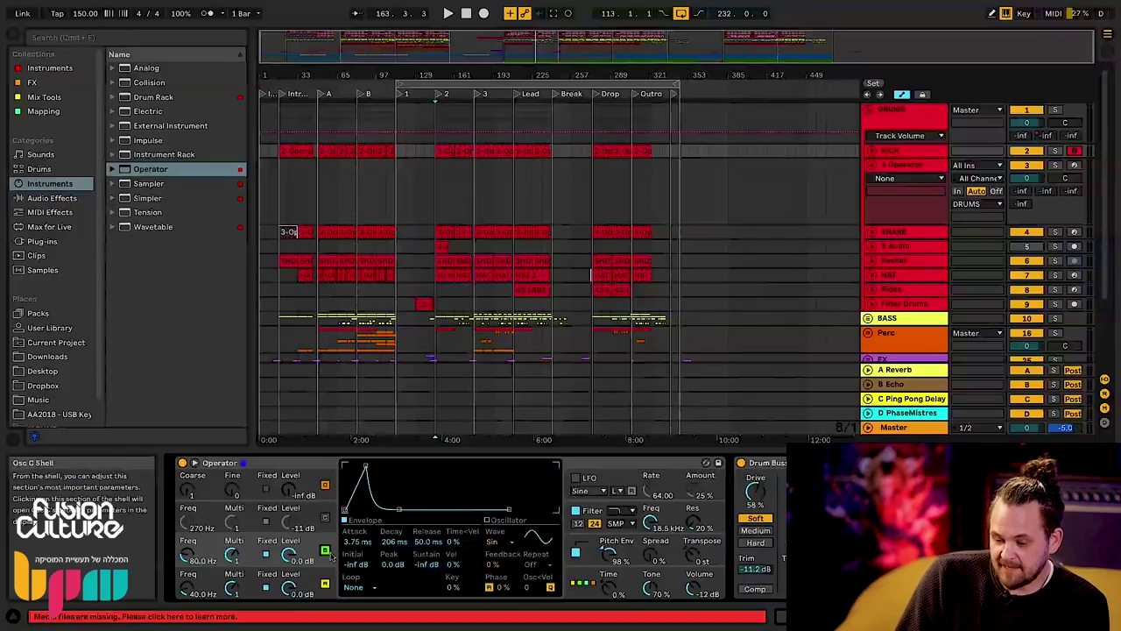
{"action": "left_click", "coordinate": [326, 584]}
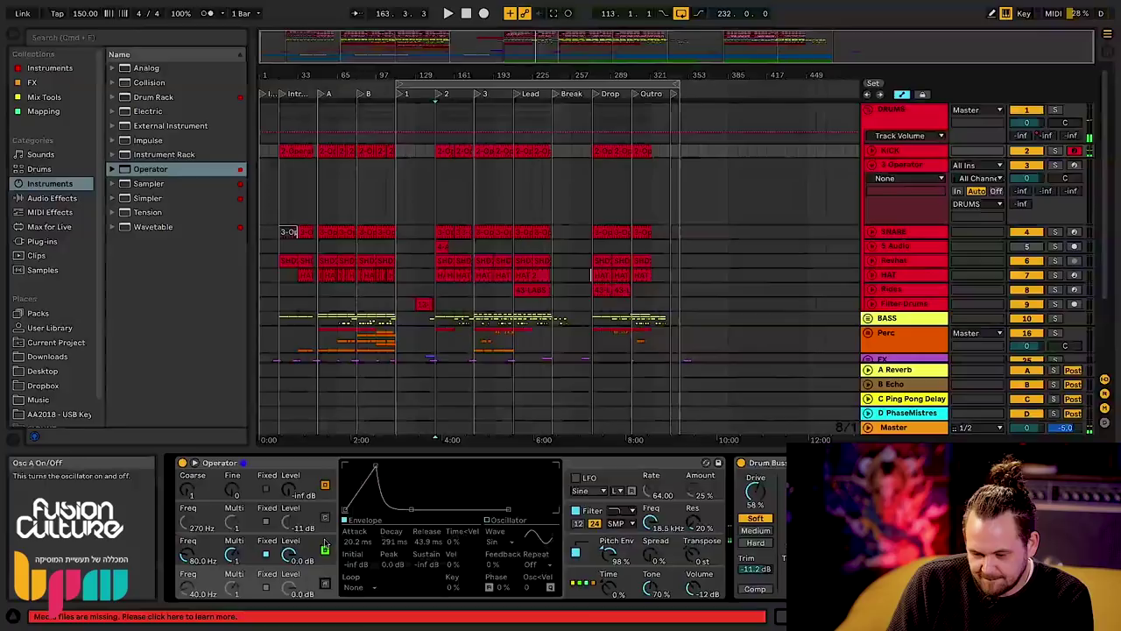
{"action": "left_click", "coordinate": [324, 542]}
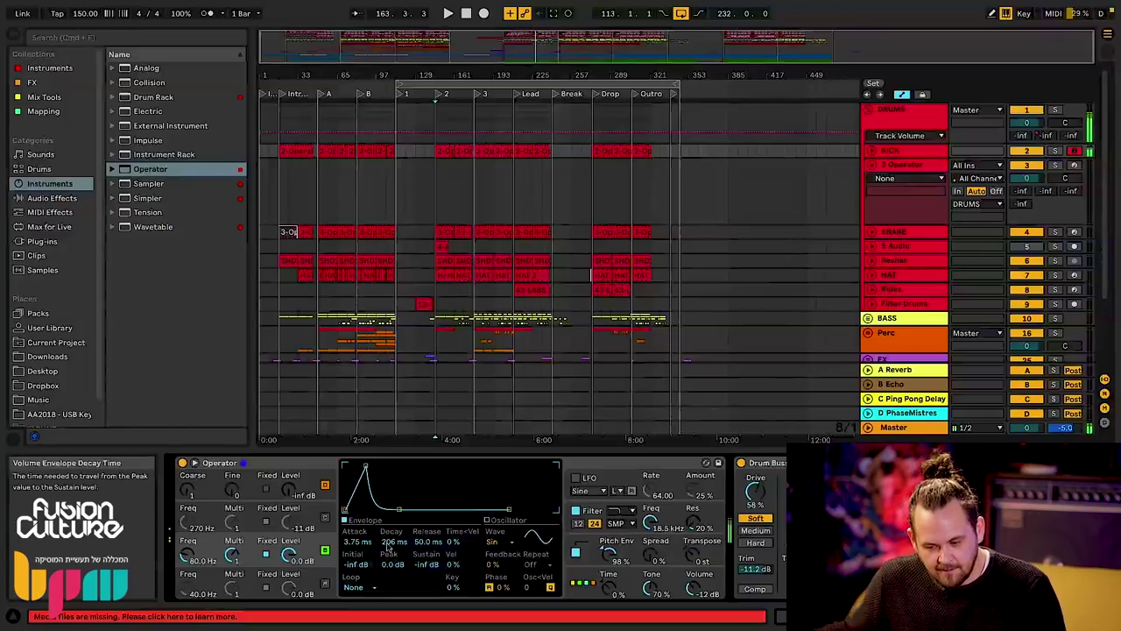
{"action": "left_click", "coordinate": [612, 548]}
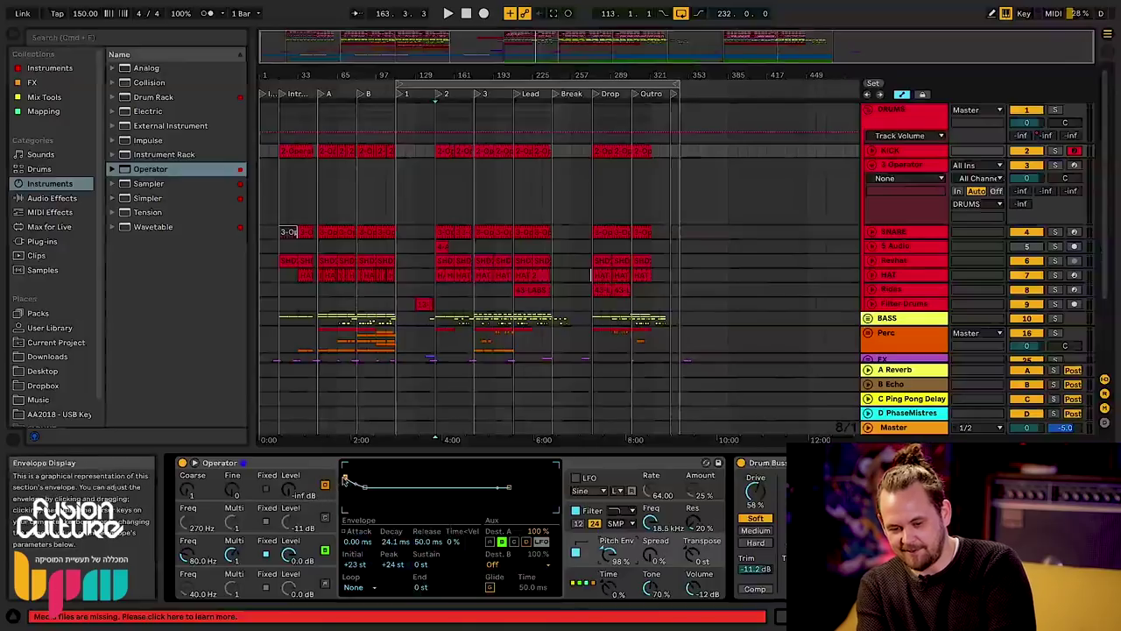
{"action": "left_click_drag", "start_coordinate": [346, 479], "coordinate": [349, 481]}
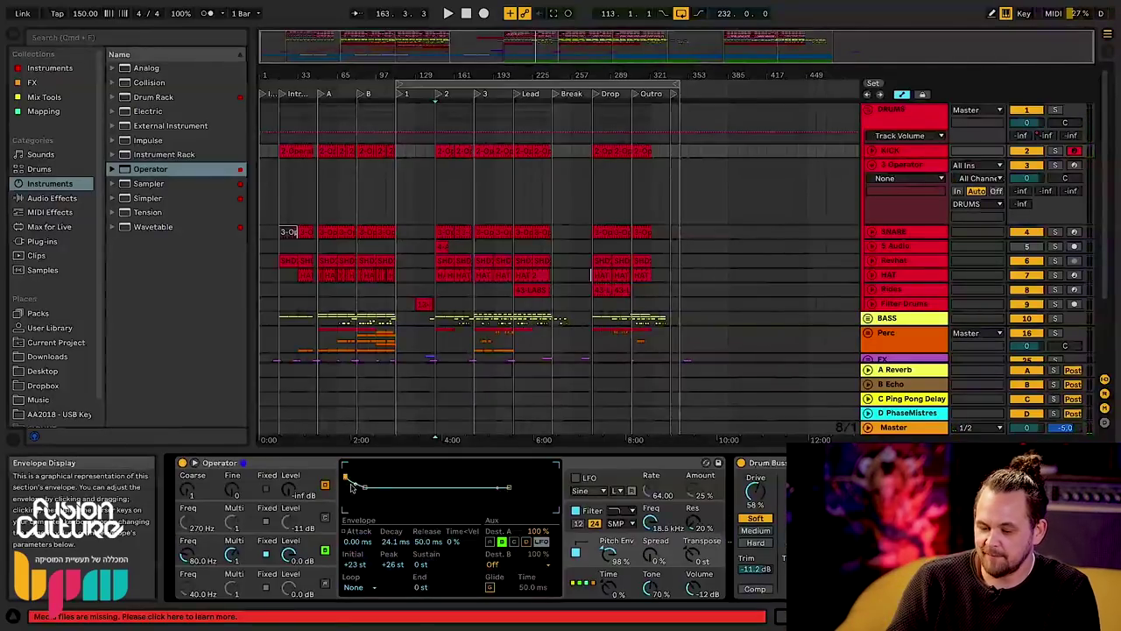
- Isolate oscillator C in the kick's Operator with A and B switched off, and choose Noise Looped as its waveform
{"action": "left_click", "coordinate": [325, 585]}
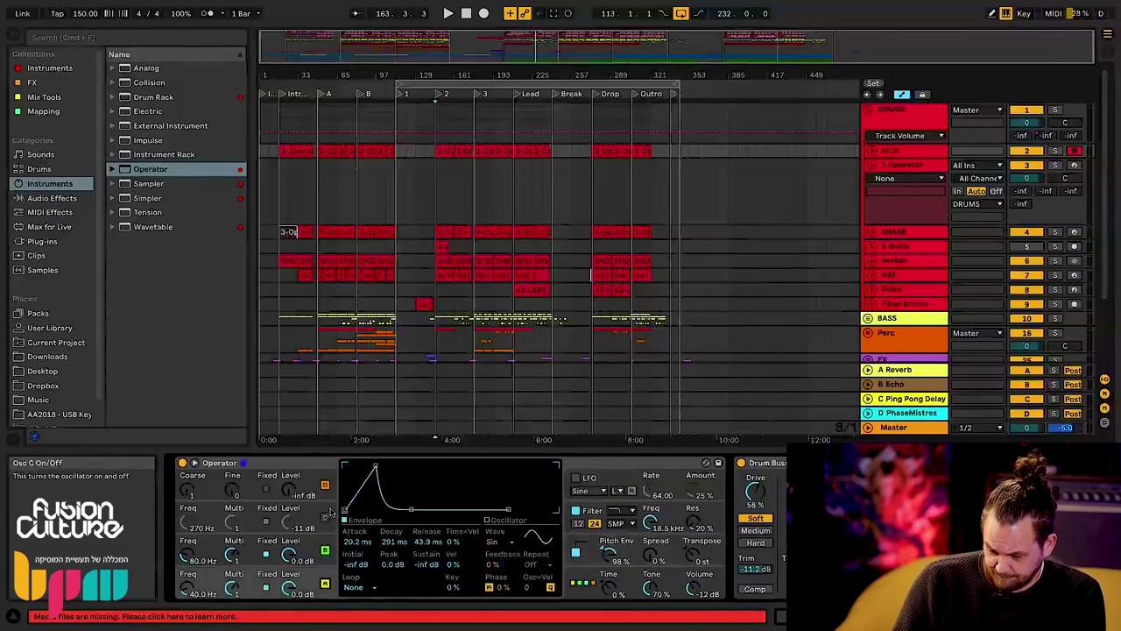
{"action": "left_click", "coordinate": [331, 513]}
{"action": "left_click", "coordinate": [325, 518]}
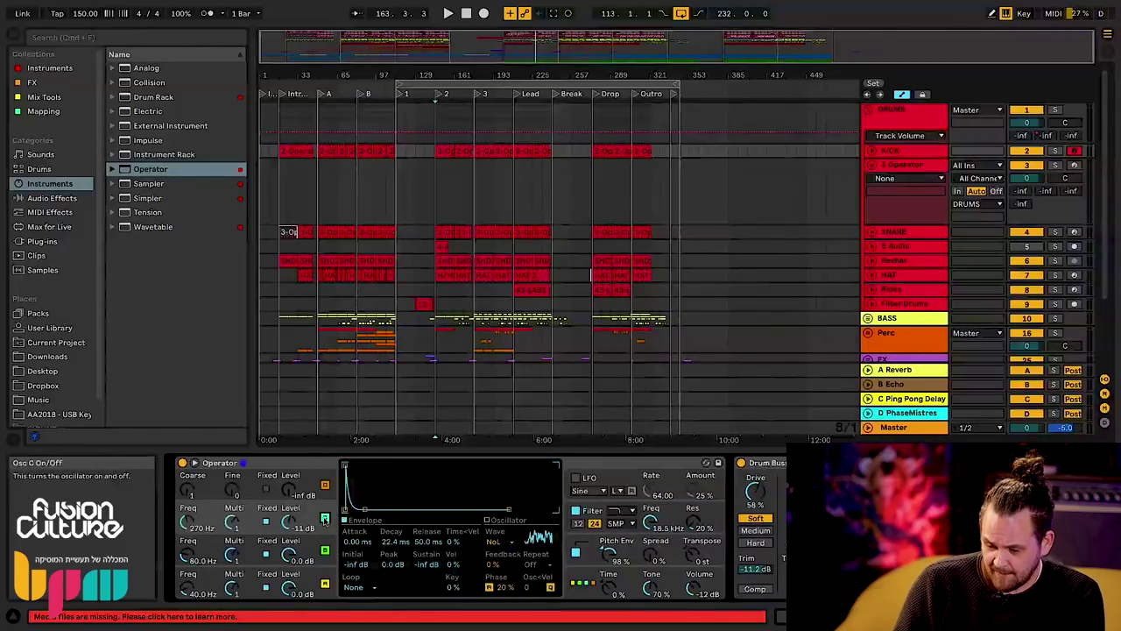
{"action": "left_click", "coordinate": [324, 550]}
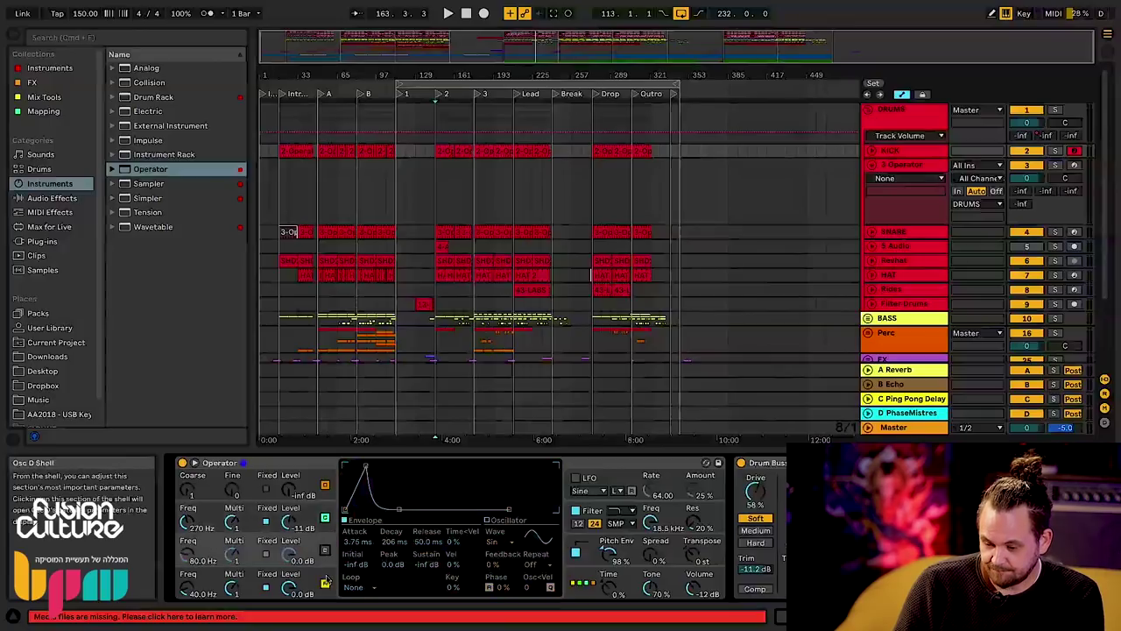
{"action": "left_click", "coordinate": [325, 583]}
{"action": "left_click", "coordinate": [327, 508]}
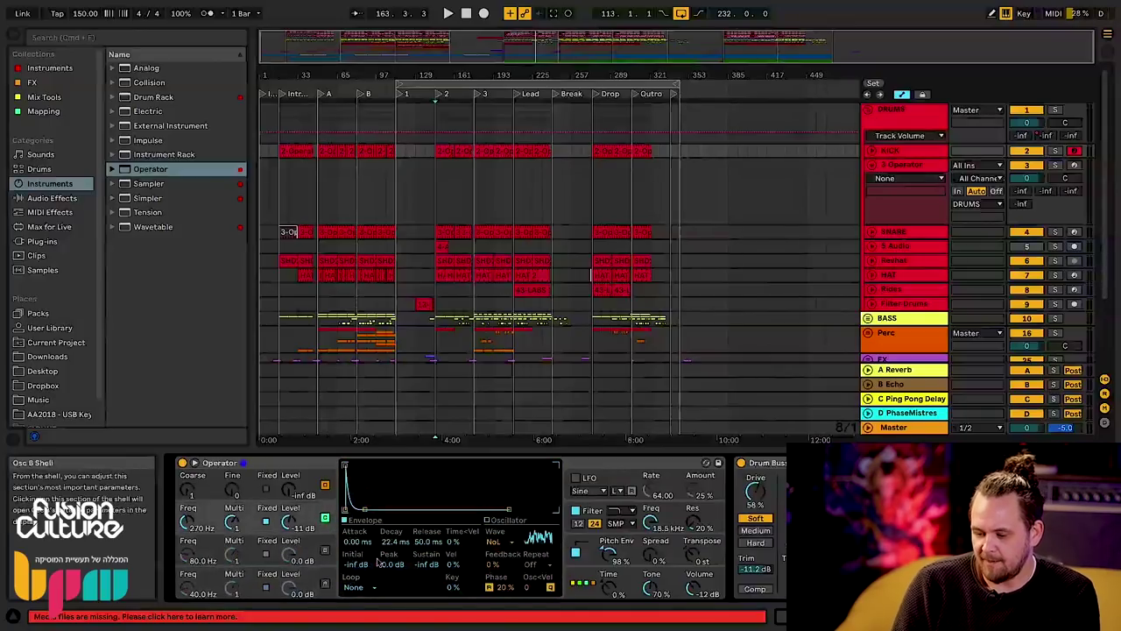
{"action": "left_click", "coordinate": [510, 544]}
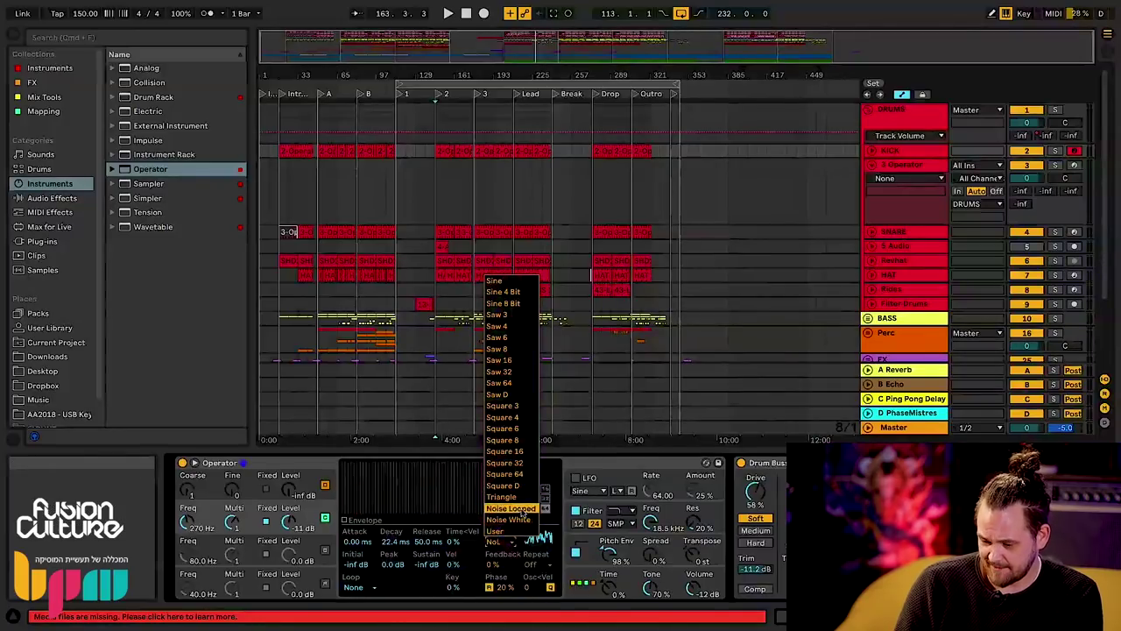
{"action": "left_click", "coordinate": [520, 509]}
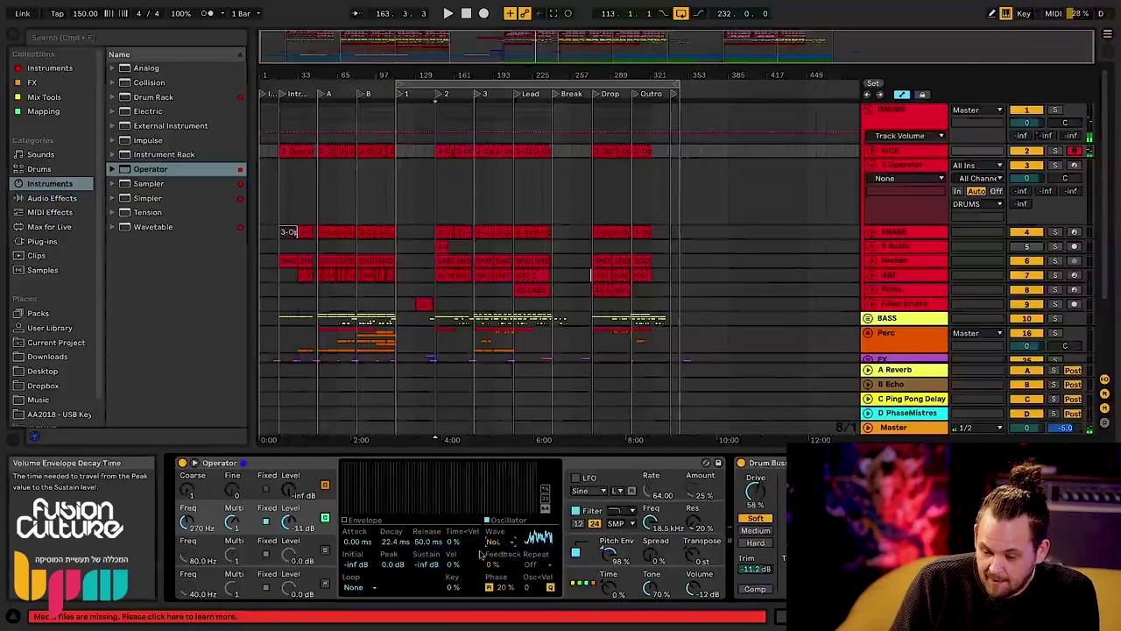
- Re-enable oscillators B and A in the kick's Operator and choose the SMP circuit type for its filter
{"action": "left_click", "coordinate": [324, 550]}
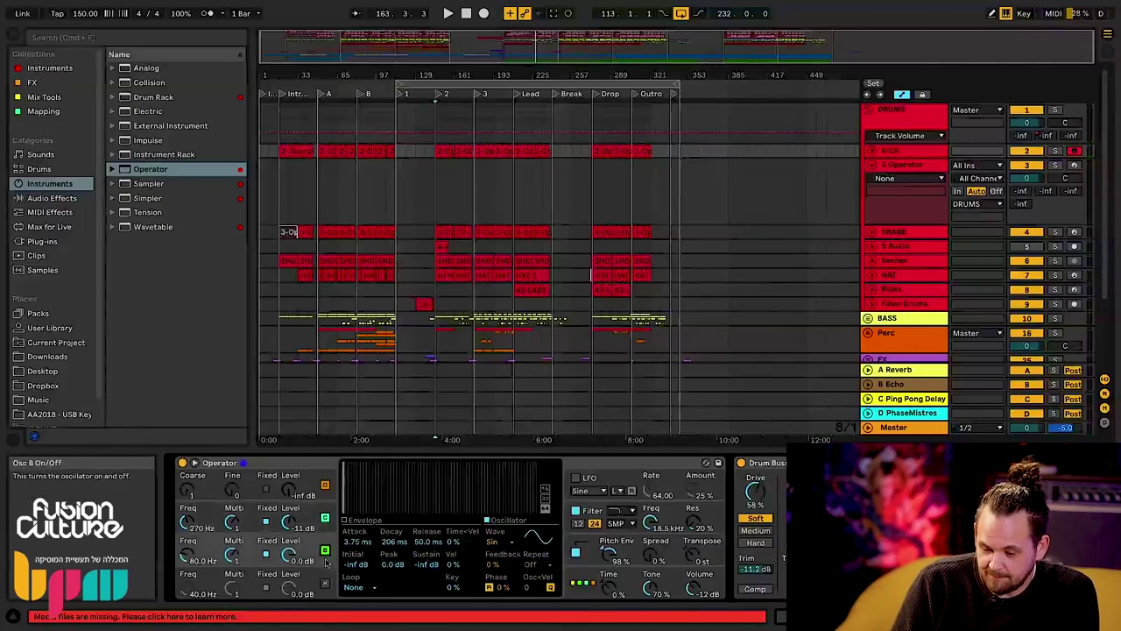
{"action": "left_click", "coordinate": [325, 582]}
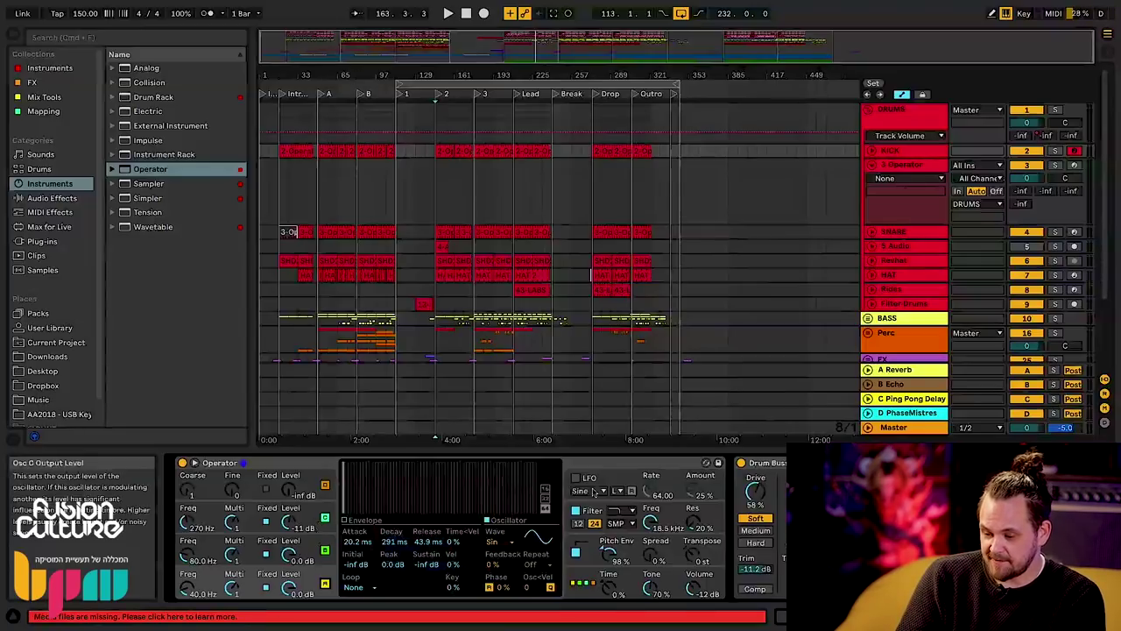
{"action": "left_click", "coordinate": [596, 511]}
{"action": "left_click", "coordinate": [630, 523]}
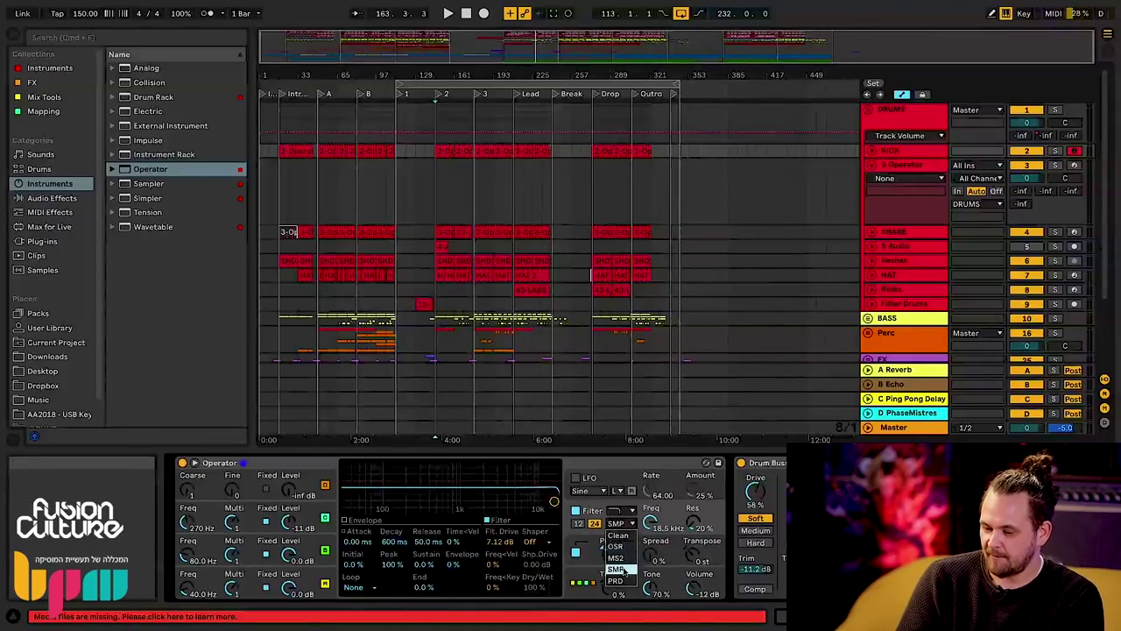
{"action": "left_click", "coordinate": [621, 570]}
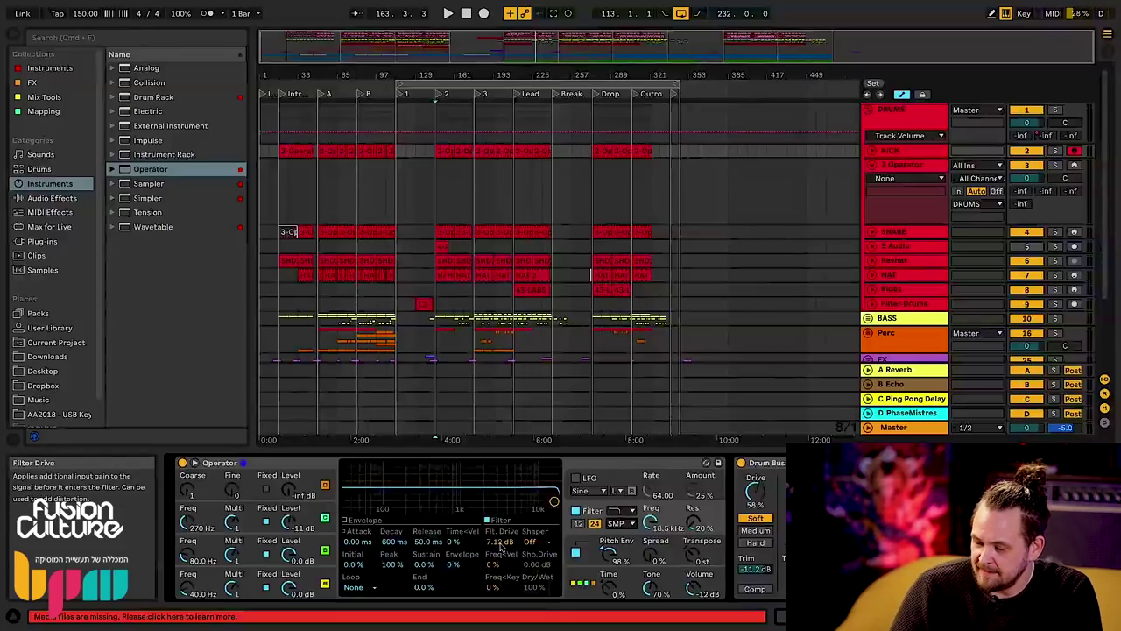
- Set the kick's Drum Buss Boom amount to 38% and its Boom Decay to 69%
{"action": "left_click", "coordinate": [758, 492]}
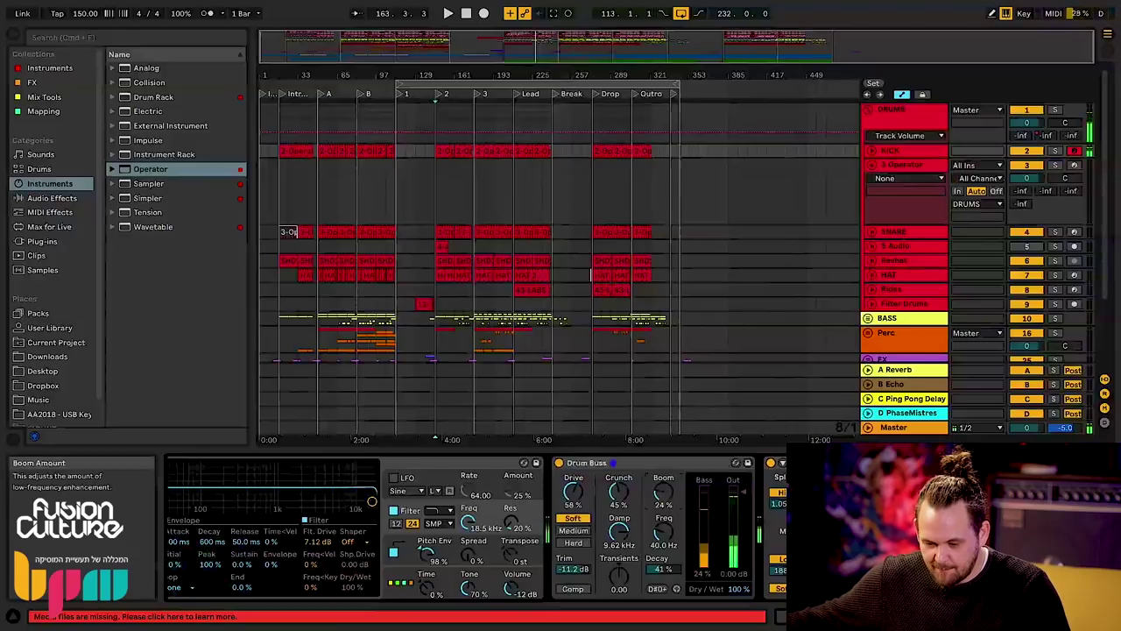
{"action": "left_click_drag", "start_coordinate": [664, 494], "coordinate": [671, 525]}
{"action": "left_click_drag", "start_coordinate": [663, 569], "coordinate": [662, 502]}
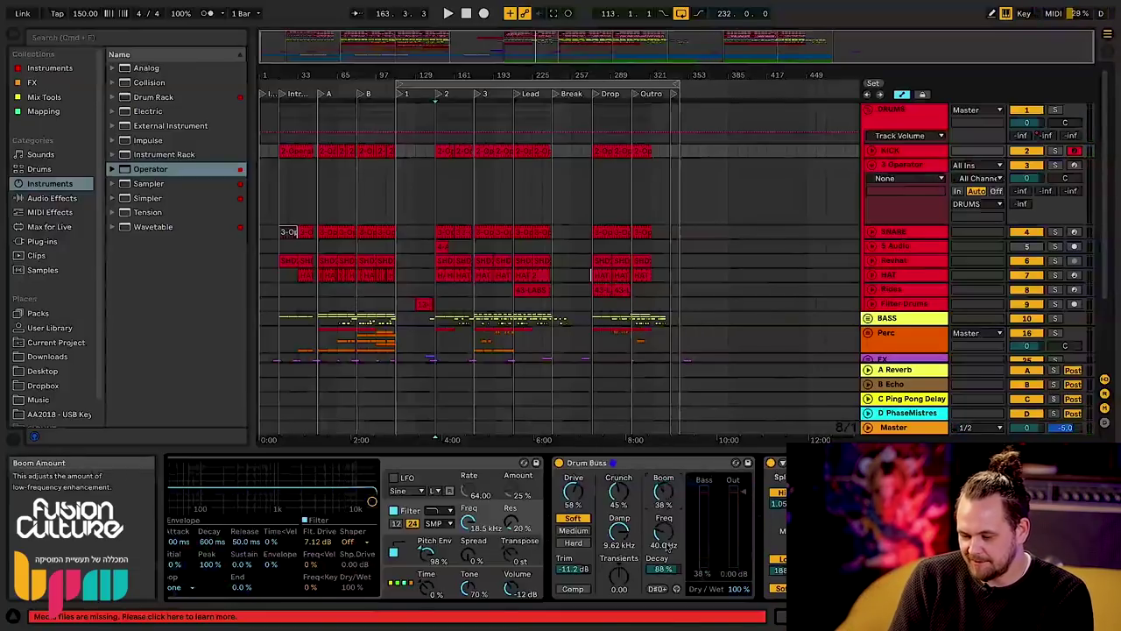
{"action": "left_click_drag", "start_coordinate": [663, 575], "coordinate": [663, 583]}
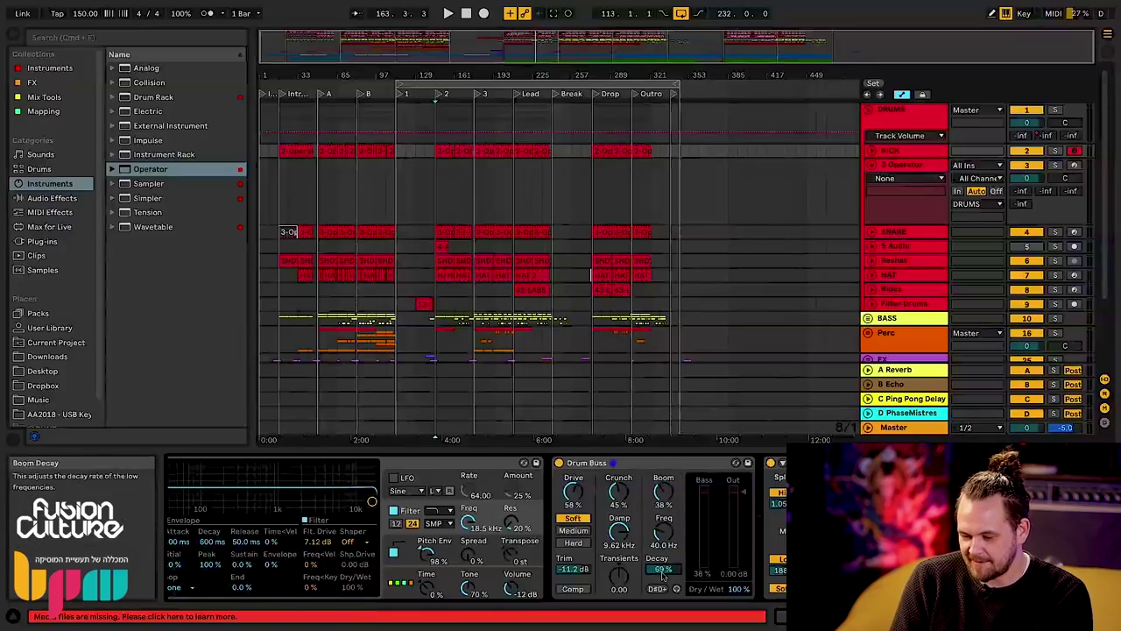
{"action": "scroll", "coordinate": [663, 575], "scroll_direction": "left", "scroll_amount": 4}
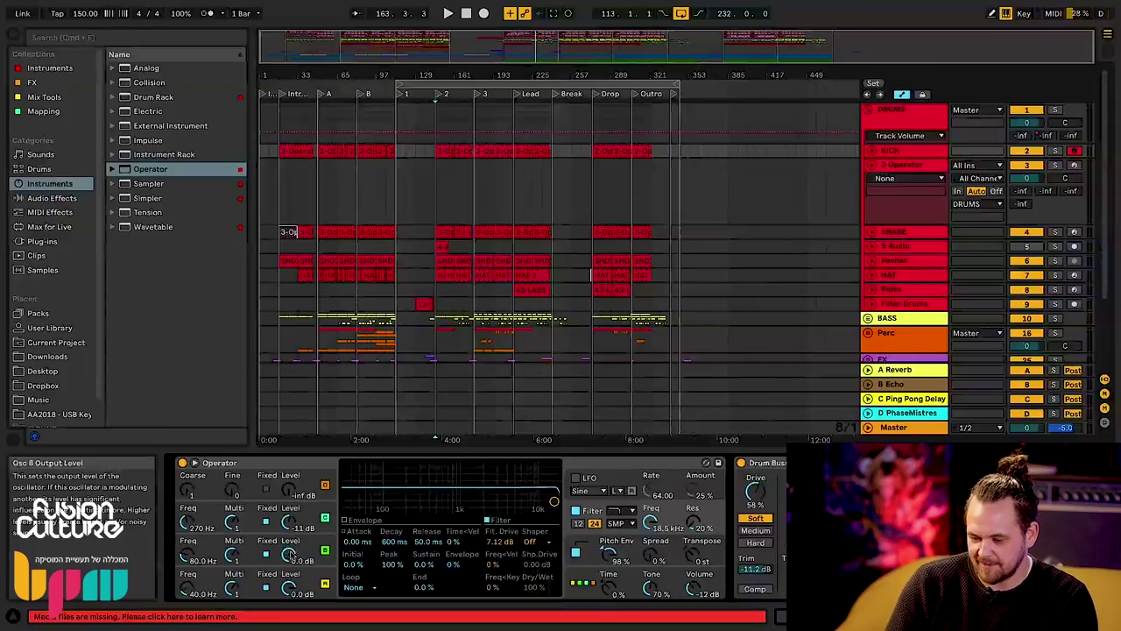
- Compare the kick with its Multiband Dynamics bypassed and re-enabled, and examine that device's settings
{"action": "scroll", "coordinate": [683, 531], "scroll_direction": "right", "scroll_amount": 7}
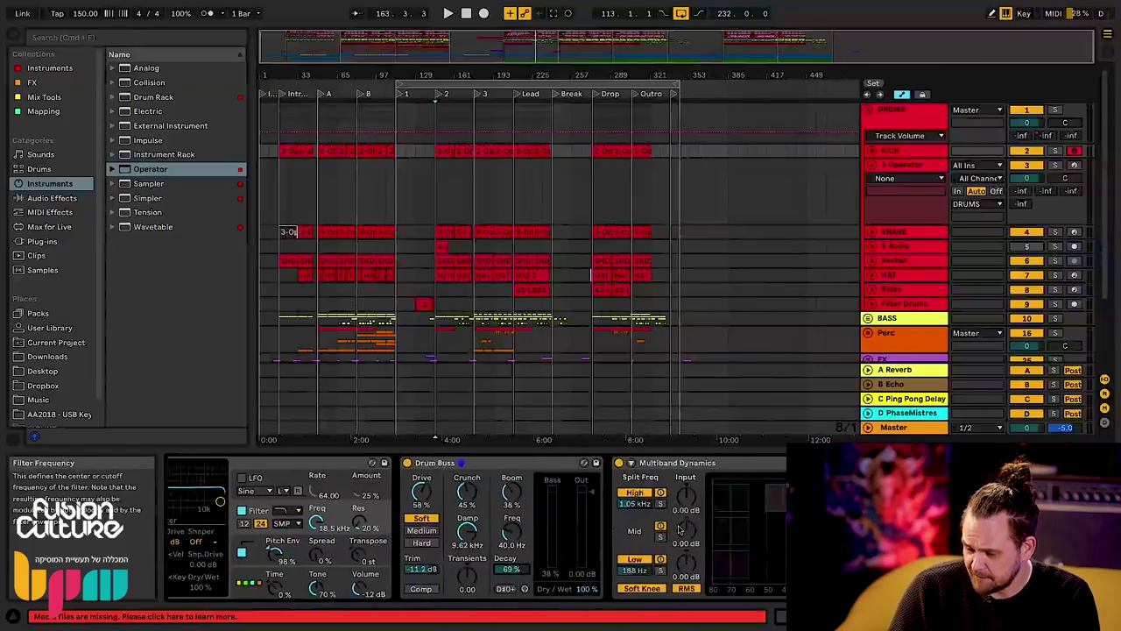
{"action": "left_click", "coordinate": [753, 463]}
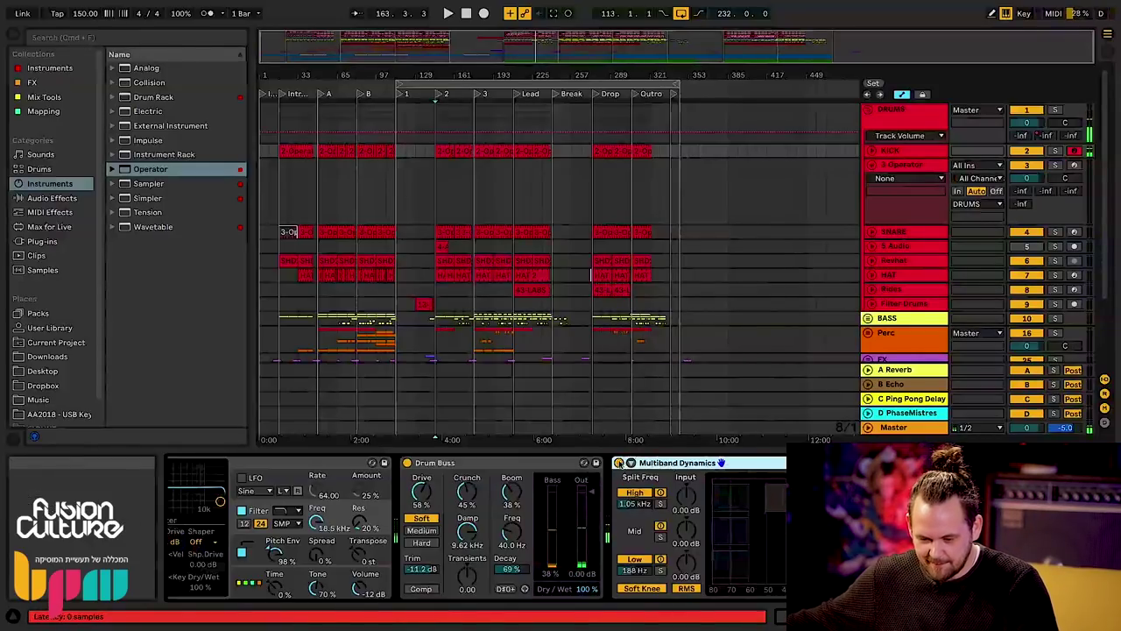
{"action": "left_click", "coordinate": [619, 462]}
{"action": "left_click", "coordinate": [619, 462]}
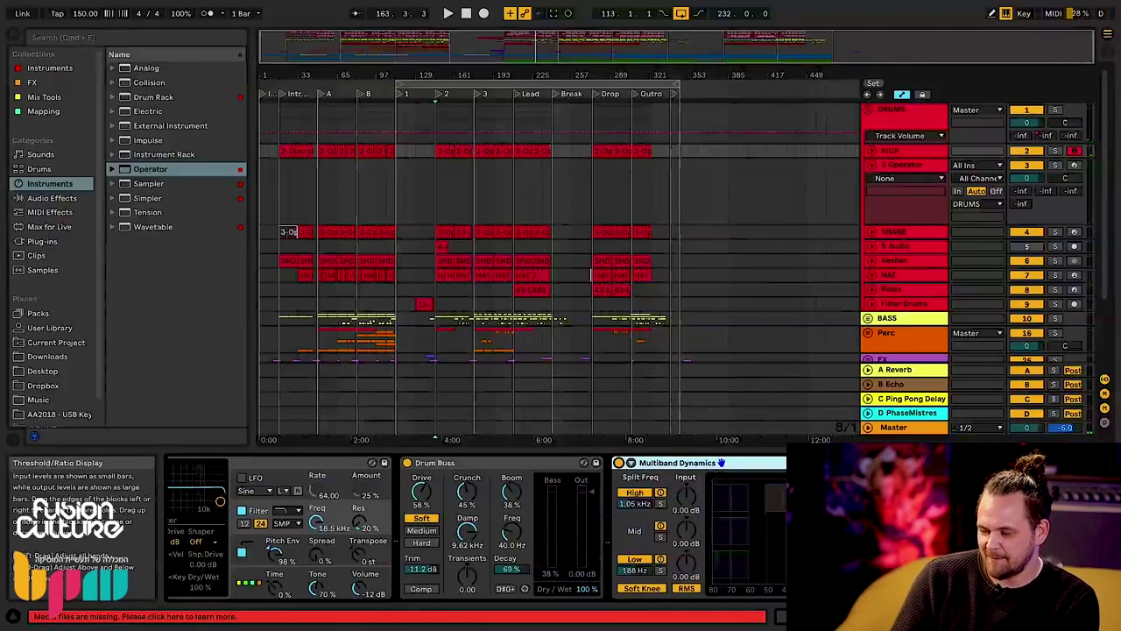
{"action": "scroll", "coordinate": [745, 525], "scroll_direction": "right", "scroll_amount": 5}
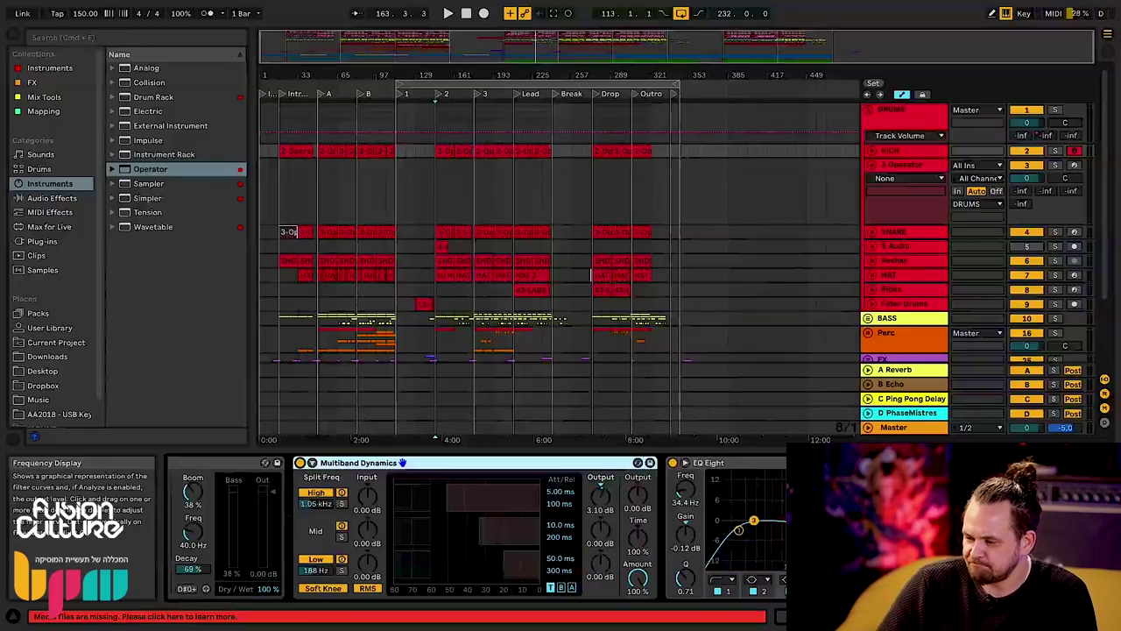
- Fold the 3 Operator track and switch to the SNARE track, selecting its clip at the start of the Drop section
{"action": "left_click", "coordinate": [872, 164]}
{"action": "left_click", "coordinate": [908, 179]}
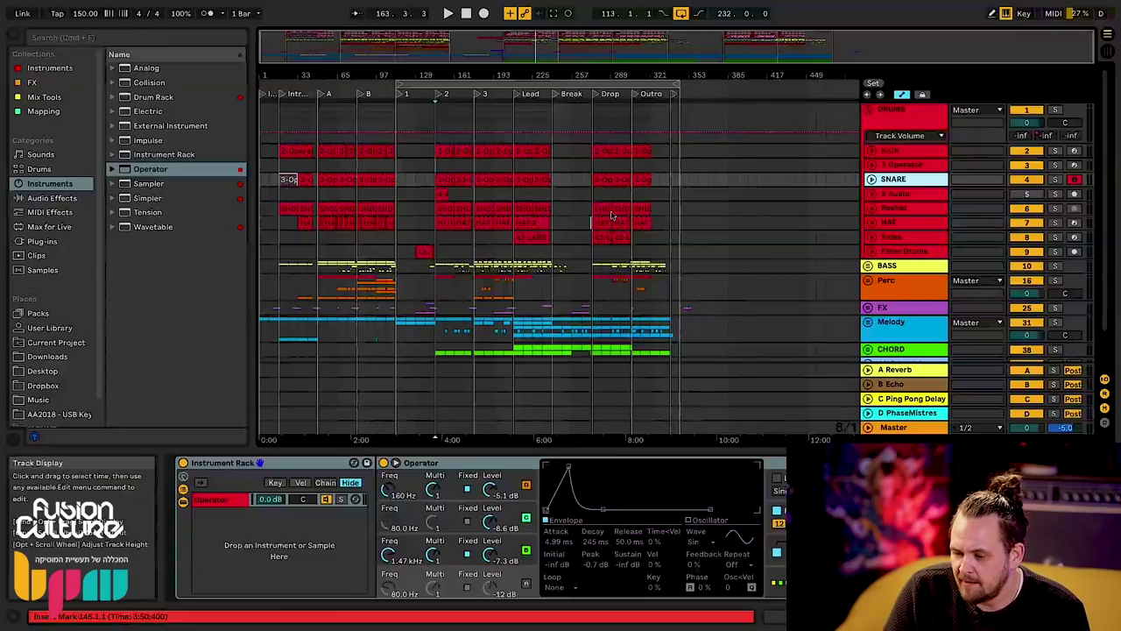
{"action": "left_click", "coordinate": [605, 179]}
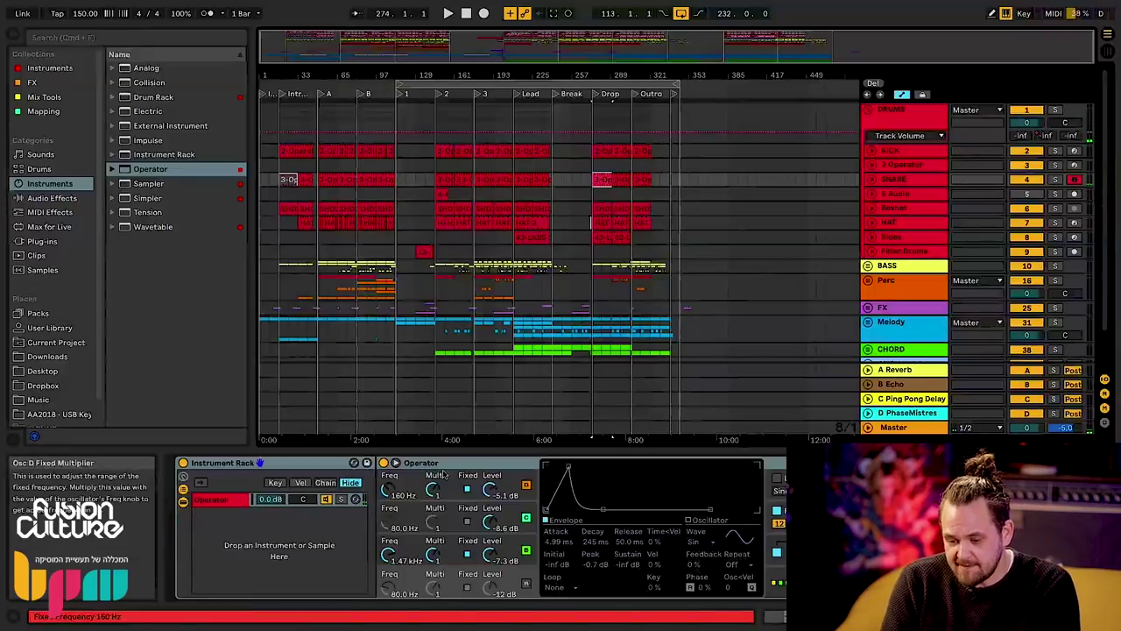
- Isolate oscillator D in the snare's Operator by switching off C and B, and show oscillator D's envelope
{"action": "left_click", "coordinate": [389, 494]}
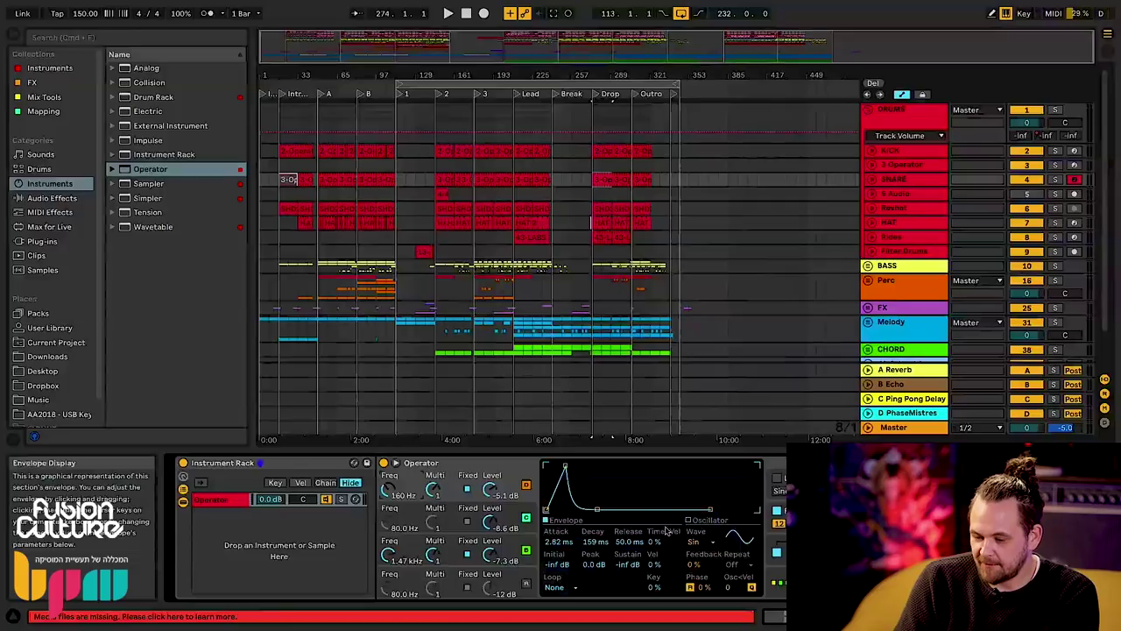
{"action": "left_click", "coordinate": [527, 517]}
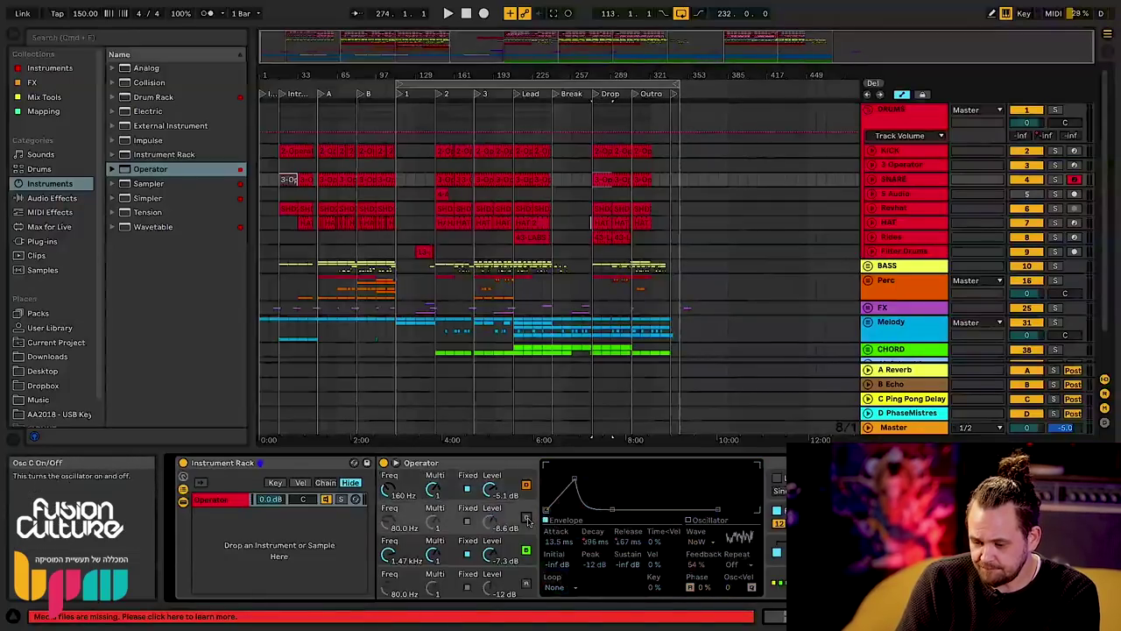
{"action": "left_click", "coordinate": [526, 550]}
{"action": "left_click", "coordinate": [518, 494]}
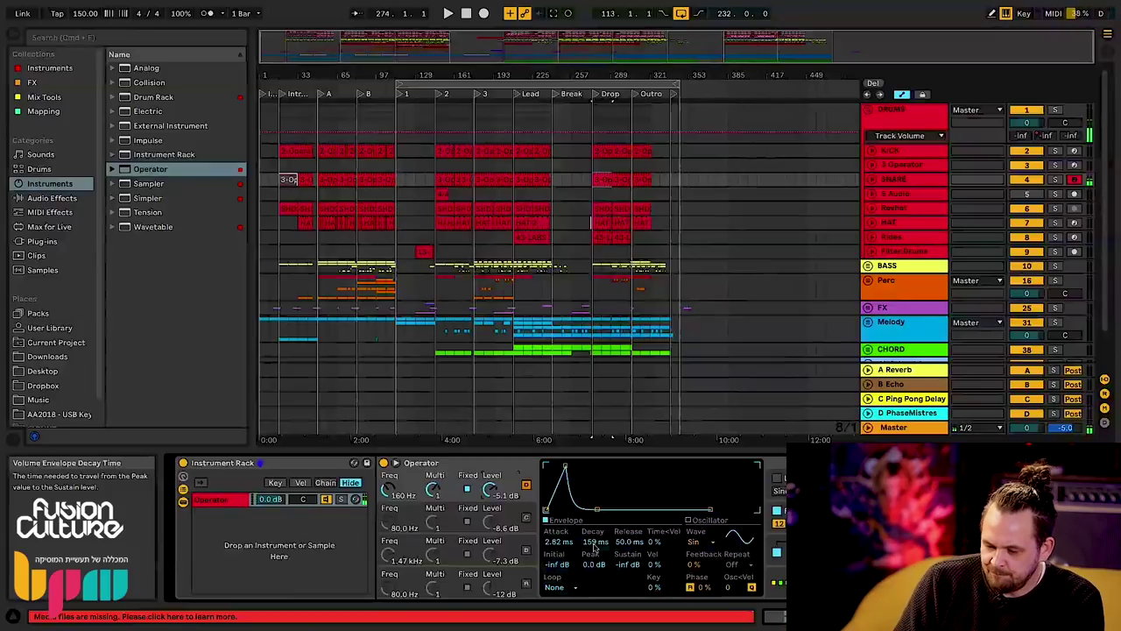
- Audition oscillator B alone in the snare's Operator by enabling it with D off, and re-enable oscillators D and C
{"action": "left_click", "coordinate": [526, 550]}
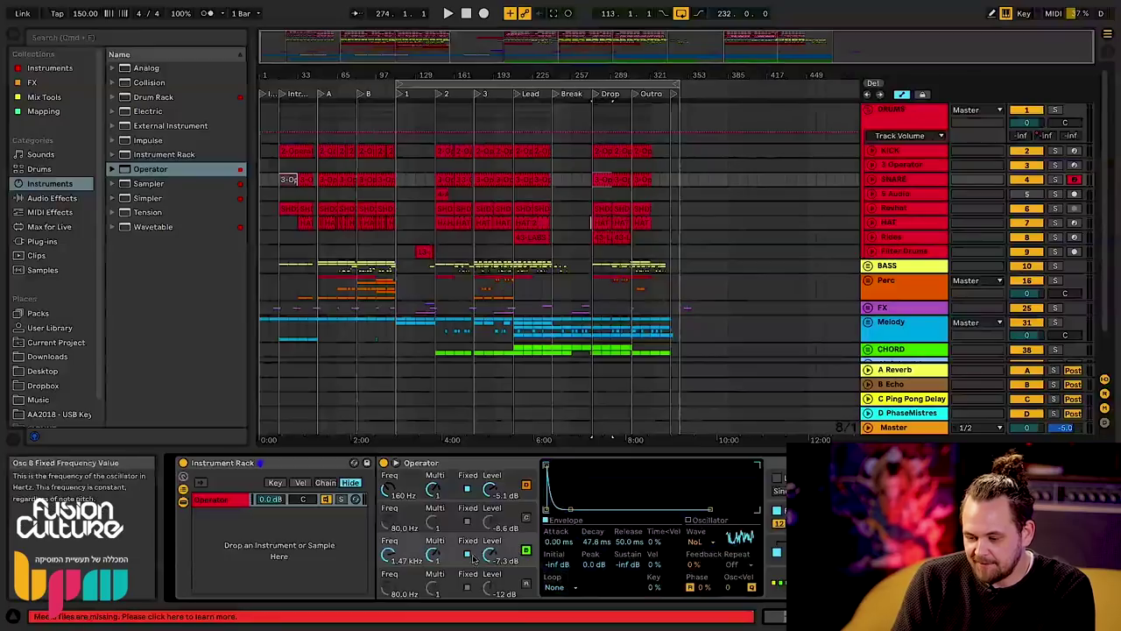
{"action": "left_click", "coordinate": [526, 486]}
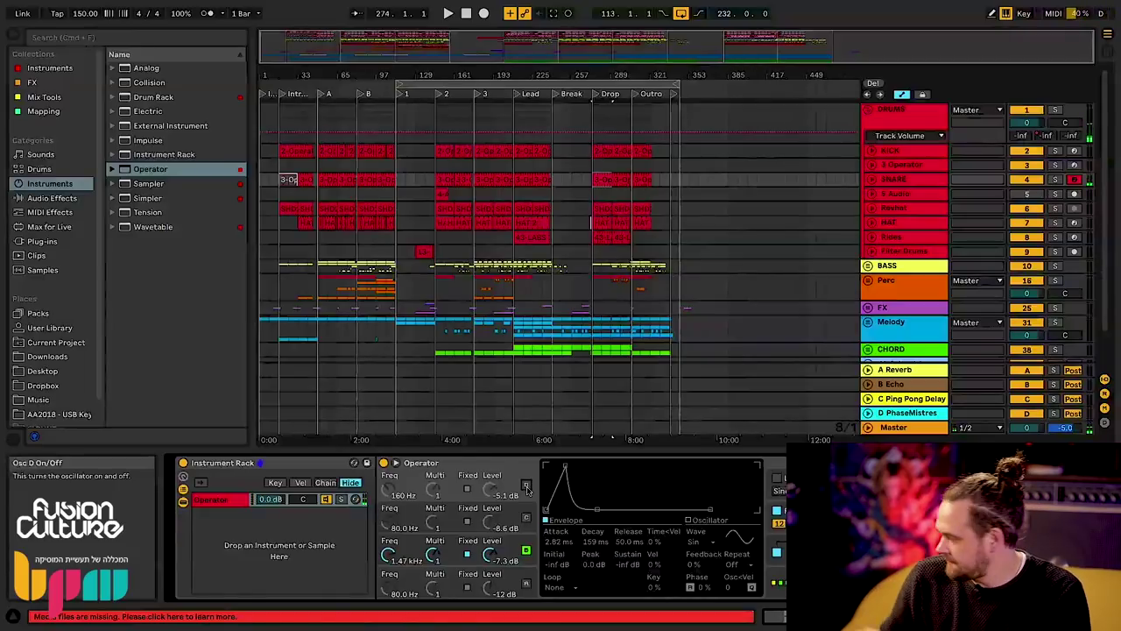
{"action": "left_click", "coordinate": [526, 486]}
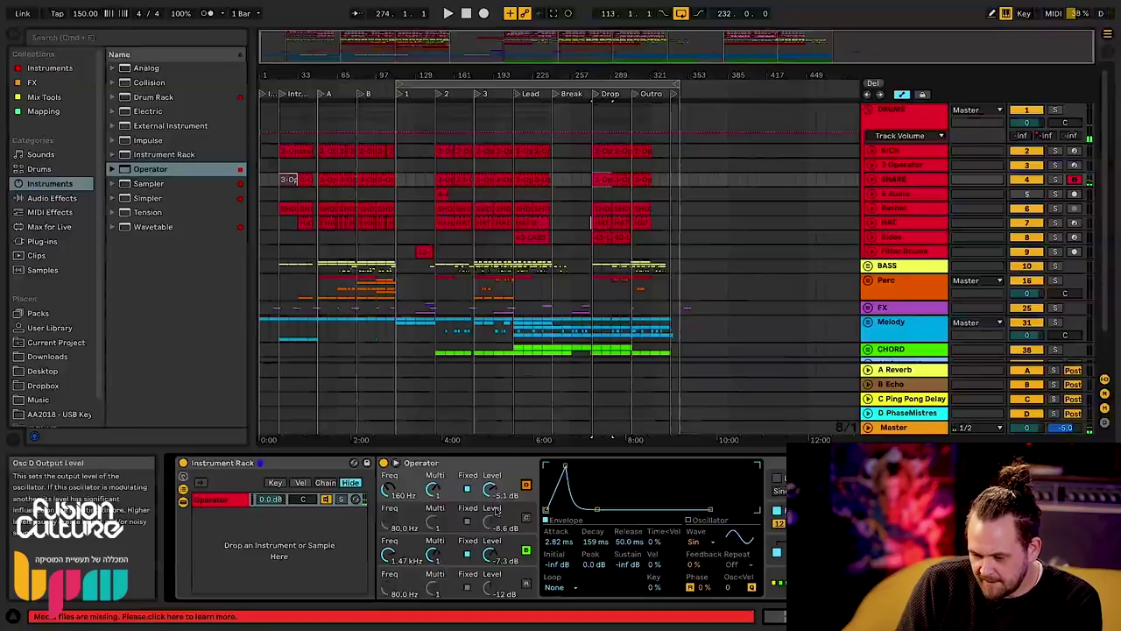
{"action": "left_click", "coordinate": [531, 514]}
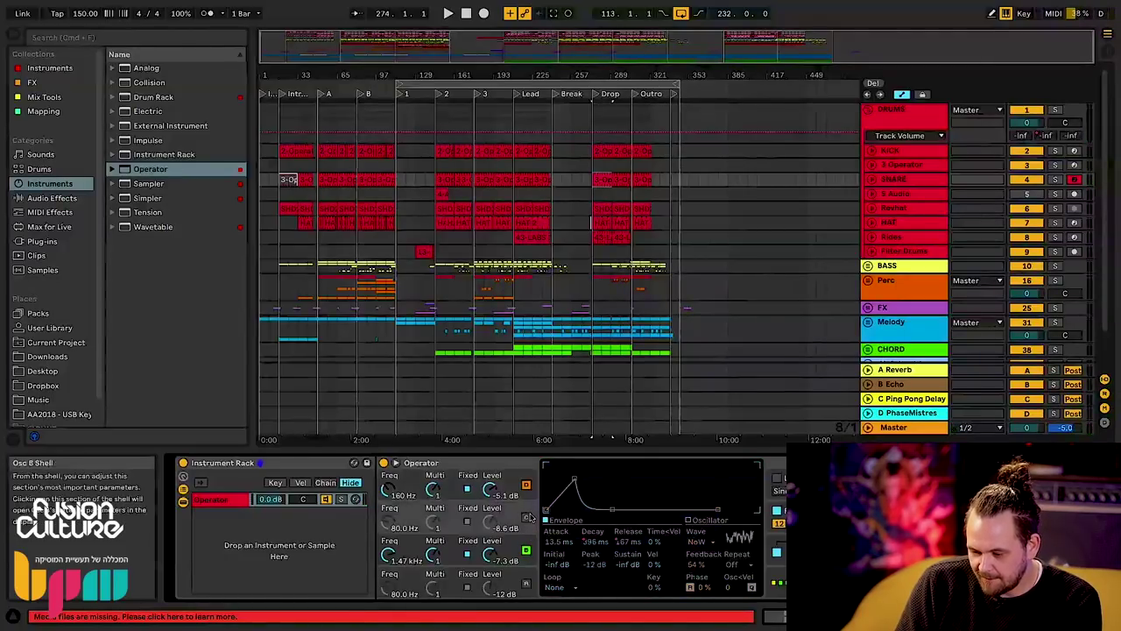
{"action": "left_click", "coordinate": [526, 519]}
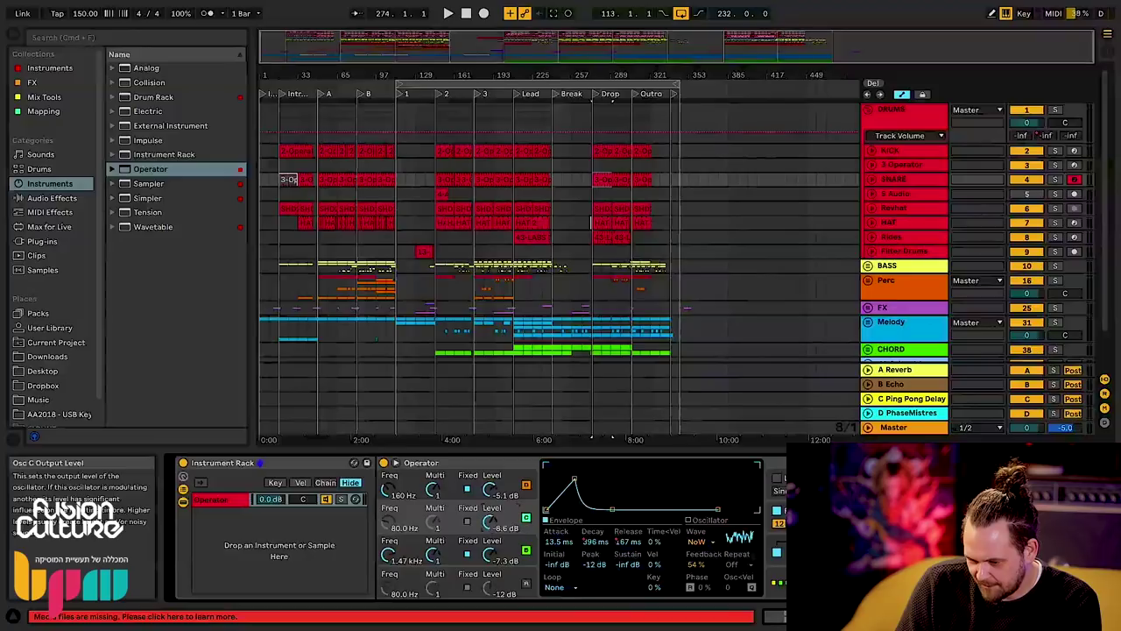
- Set oscillator C's output level to -5.7 dB, and try a longer envelope decay of about 1.37 s before re-enabling the overridden automation
{"action": "left_click_drag", "start_coordinate": [489, 525], "coordinate": [490, 524]}
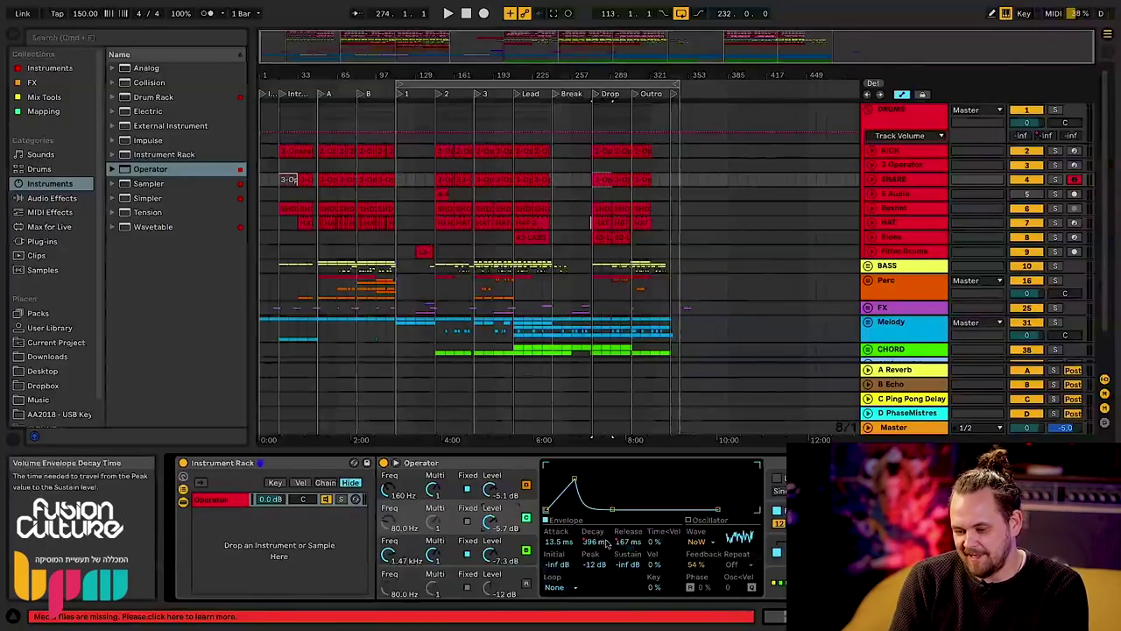
{"action": "left_click_drag", "start_coordinate": [583, 541], "coordinate": [602, 545]}
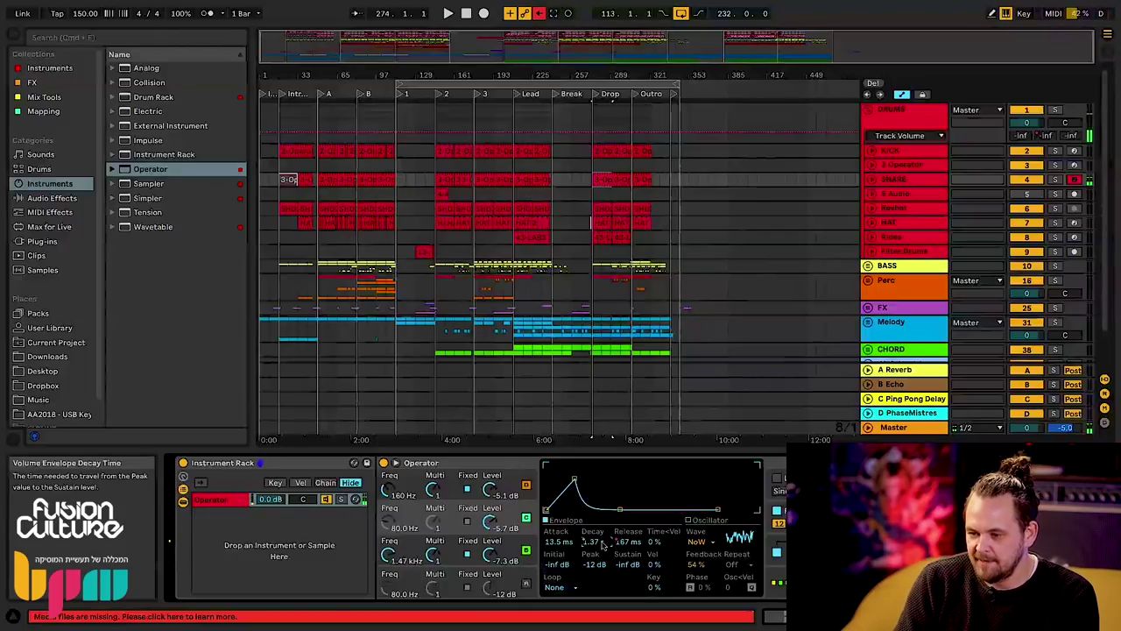
{"action": "left_click", "coordinate": [539, 13]}
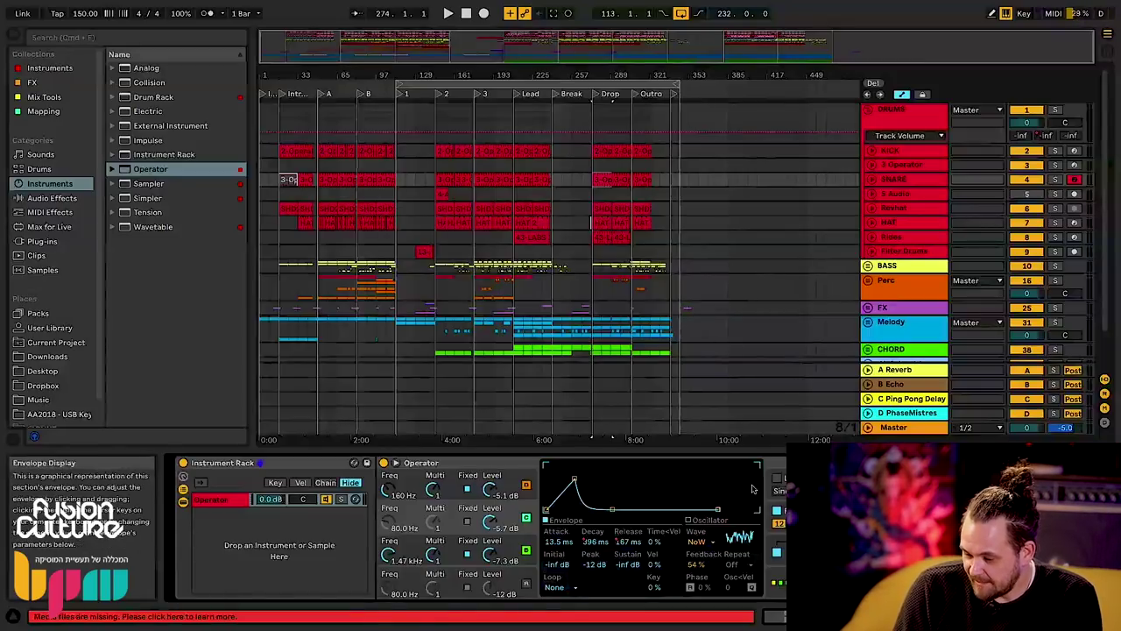
- Examine the filter settings in the snare's Operator, and compare the snare with the FIRE STARTER rack bypassed and re-enabled
{"action": "left_click", "coordinate": [828, 516]}
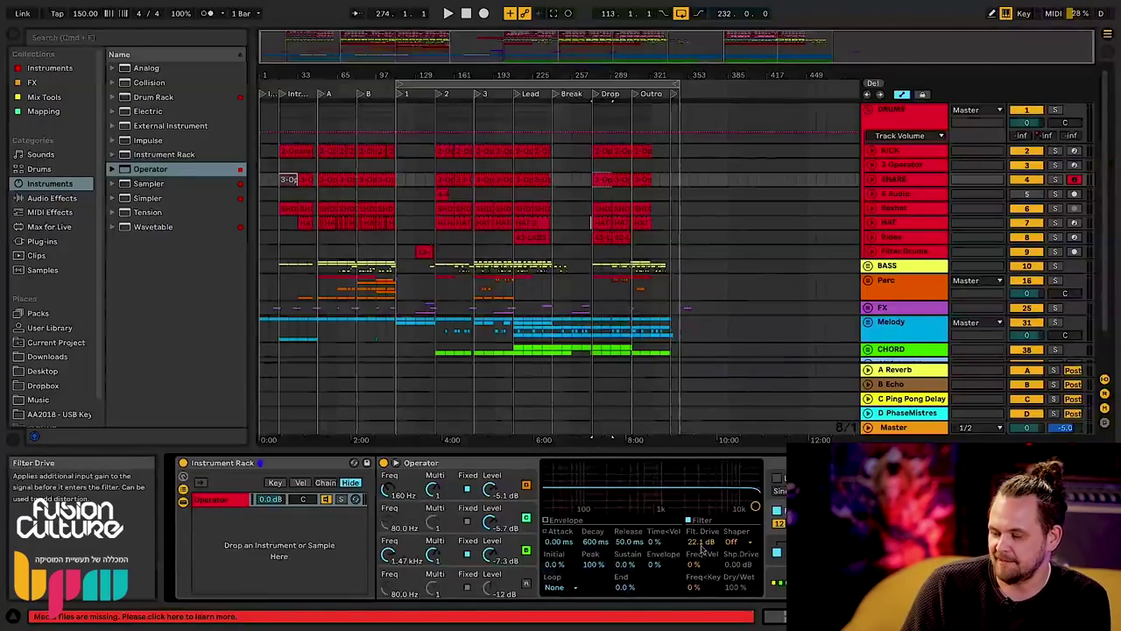
{"action": "scroll", "coordinate": [702, 548], "scroll_direction": "right", "scroll_amount": 5}
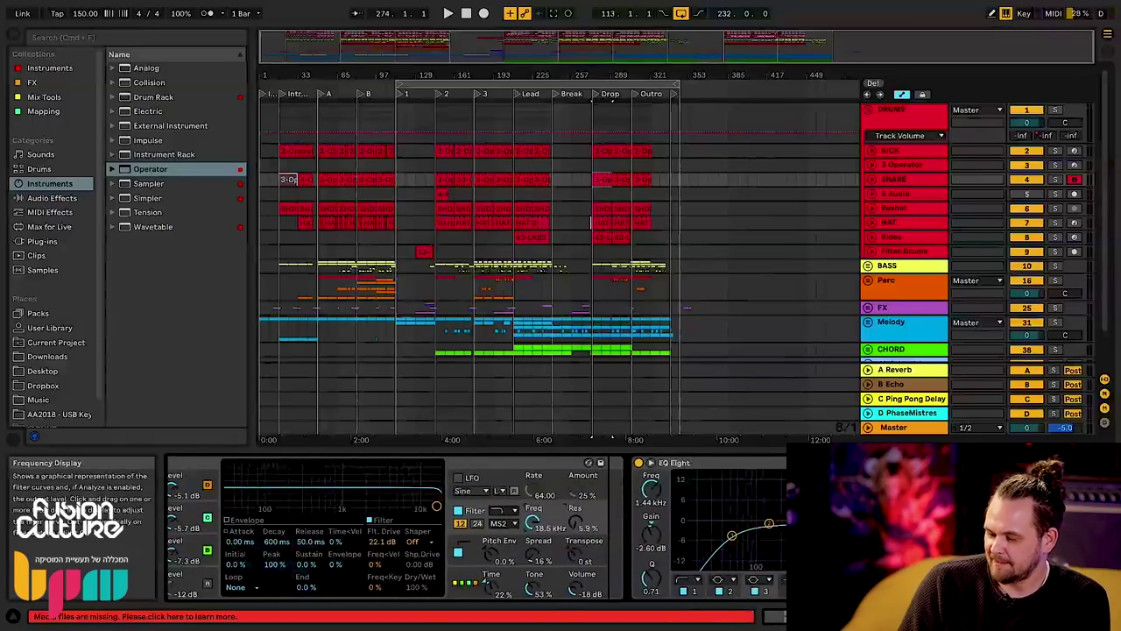
{"action": "scroll", "coordinate": [782, 470], "scroll_direction": "right", "scroll_amount": 6}
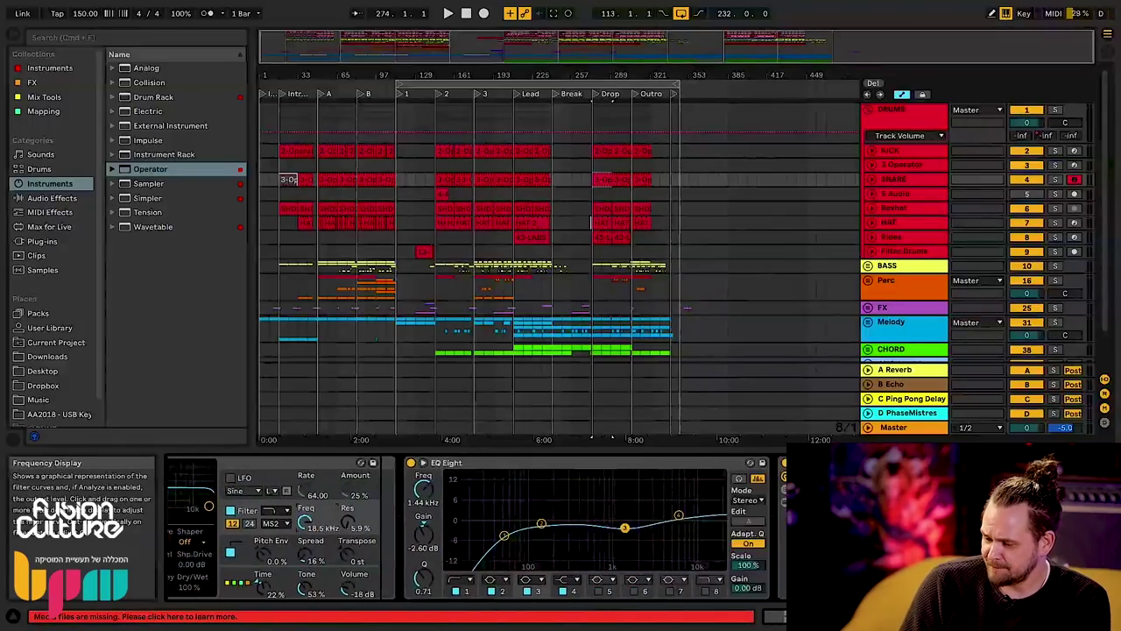
{"action": "left_click", "coordinate": [780, 467]}
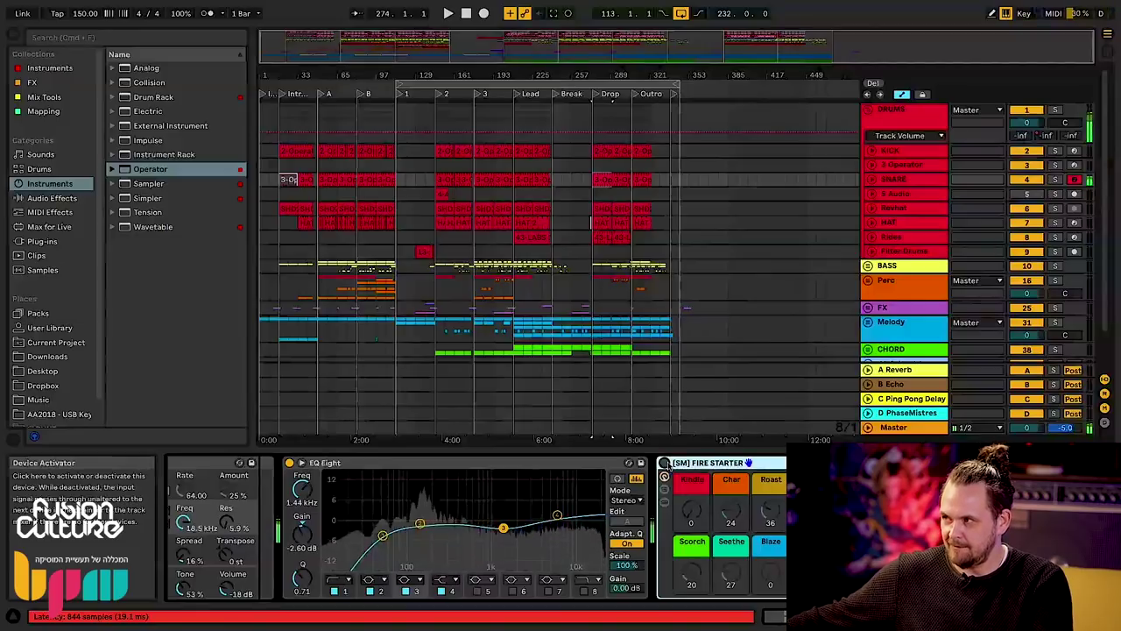
{"action": "left_click", "coordinate": [665, 463]}
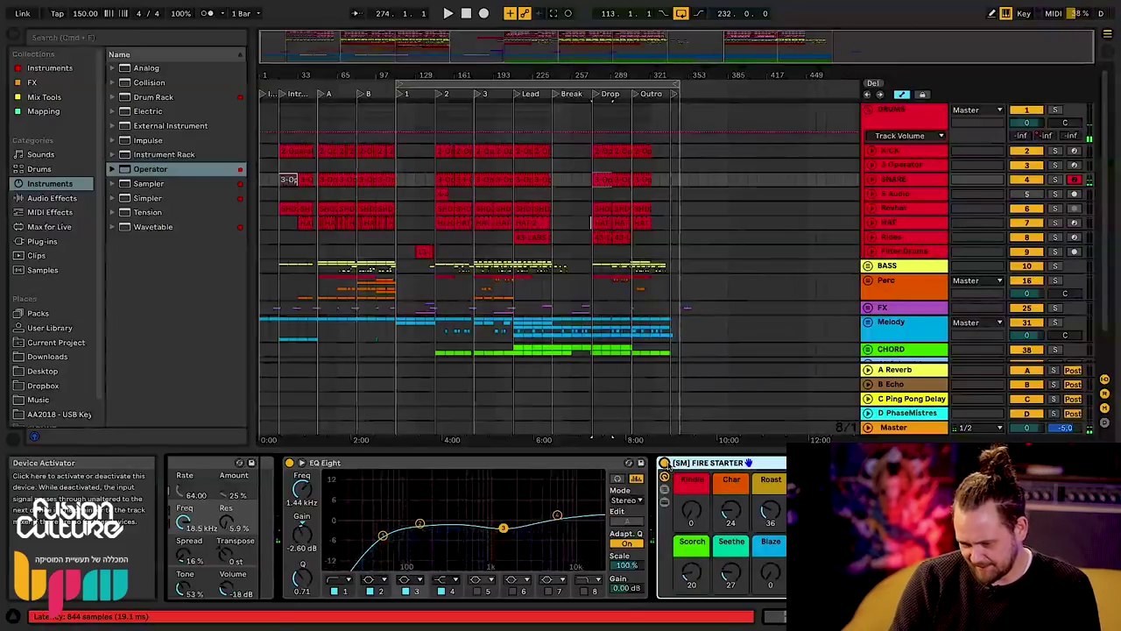
- Reveal the devices inside the snare's FIRE STARTER rack, look through the chain, and hide them again
{"action": "scroll", "coordinate": [771, 490], "scroll_direction": "right", "scroll_amount": 1}
{"action": "scroll", "coordinate": [770, 490], "scroll_direction": "right", "scroll_amount": 5}
{"action": "scroll", "coordinate": [771, 490], "scroll_direction": "left", "scroll_amount": 3}
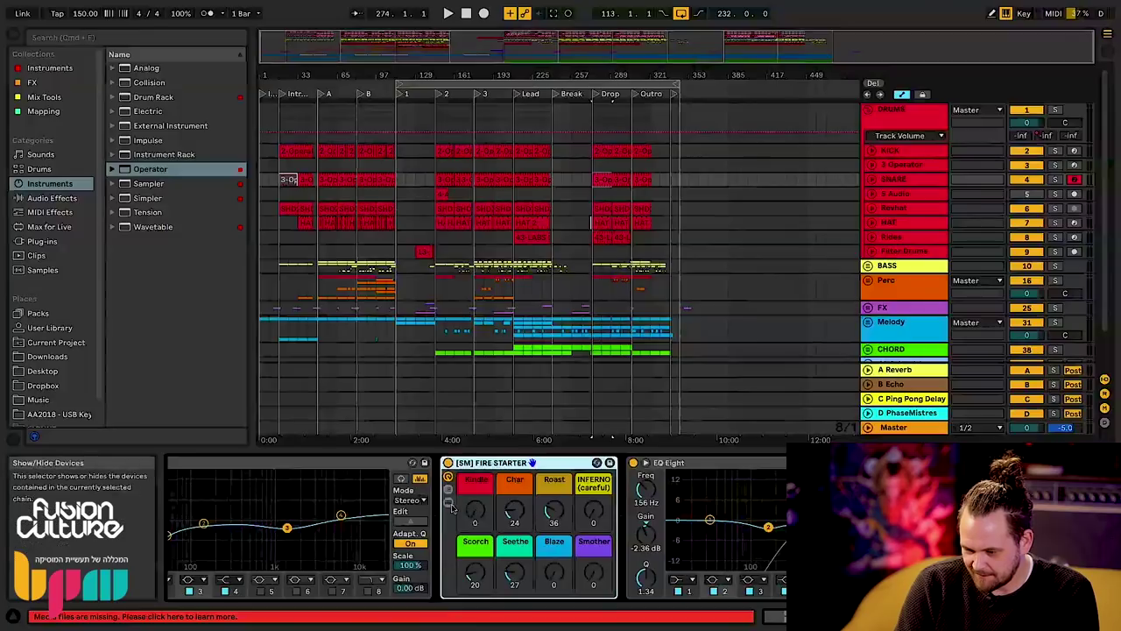
{"action": "left_click", "coordinate": [448, 501]}
{"action": "scroll", "coordinate": [671, 544], "scroll_direction": "right", "scroll_amount": 10}
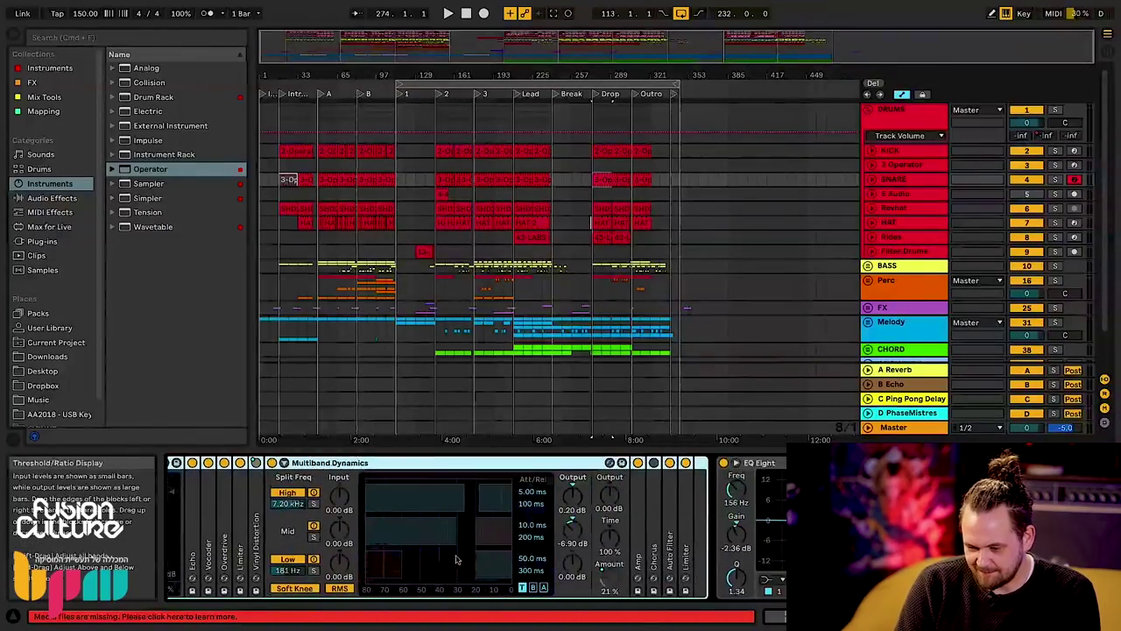
{"action": "scroll", "coordinate": [438, 526], "scroll_direction": "left", "scroll_amount": 8}
{"action": "scroll", "coordinate": [358, 506], "scroll_direction": "left", "scroll_amount": 3}
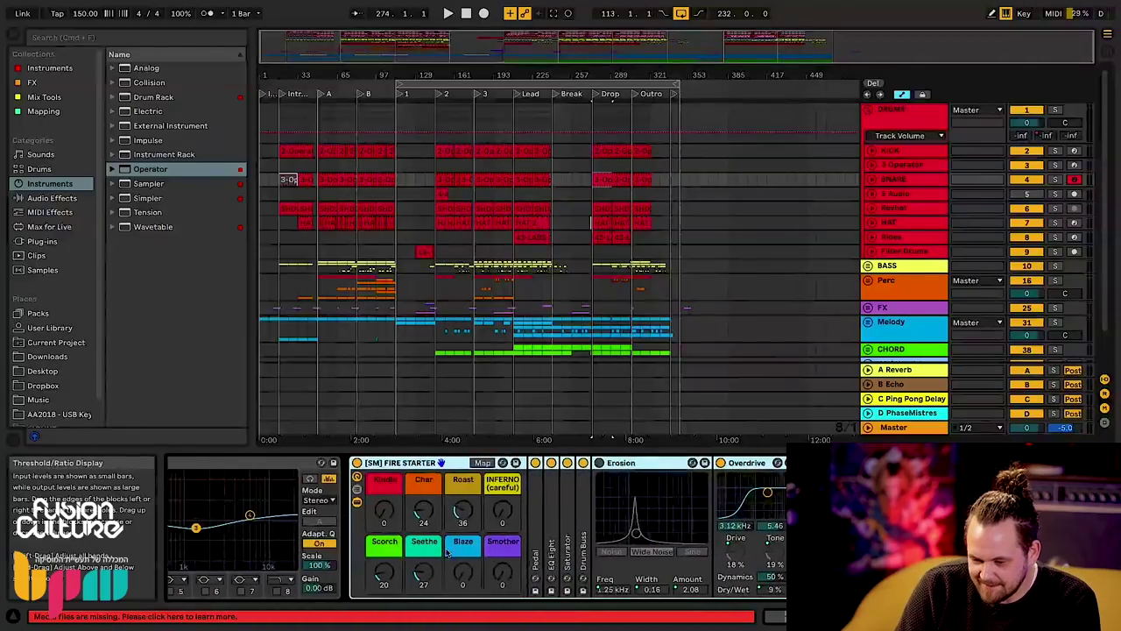
{"action": "left_click", "coordinate": [357, 502]}
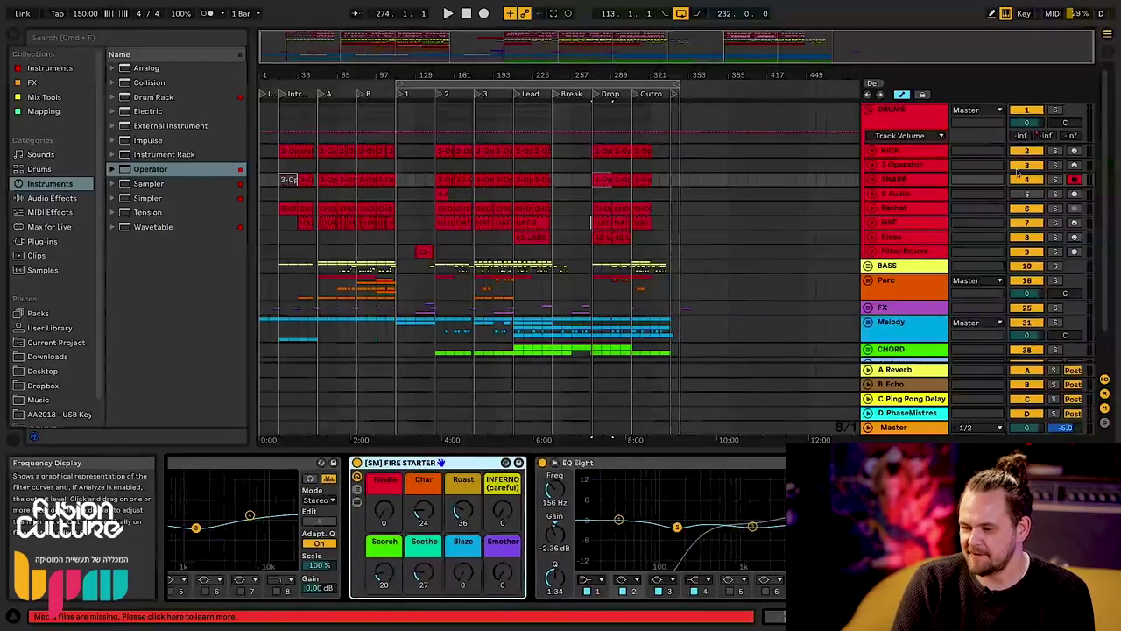
- Look at the device chains of the 5 Audio and Revhat tracks, and arm the HAT track for recording
{"action": "left_click", "coordinate": [898, 194]}
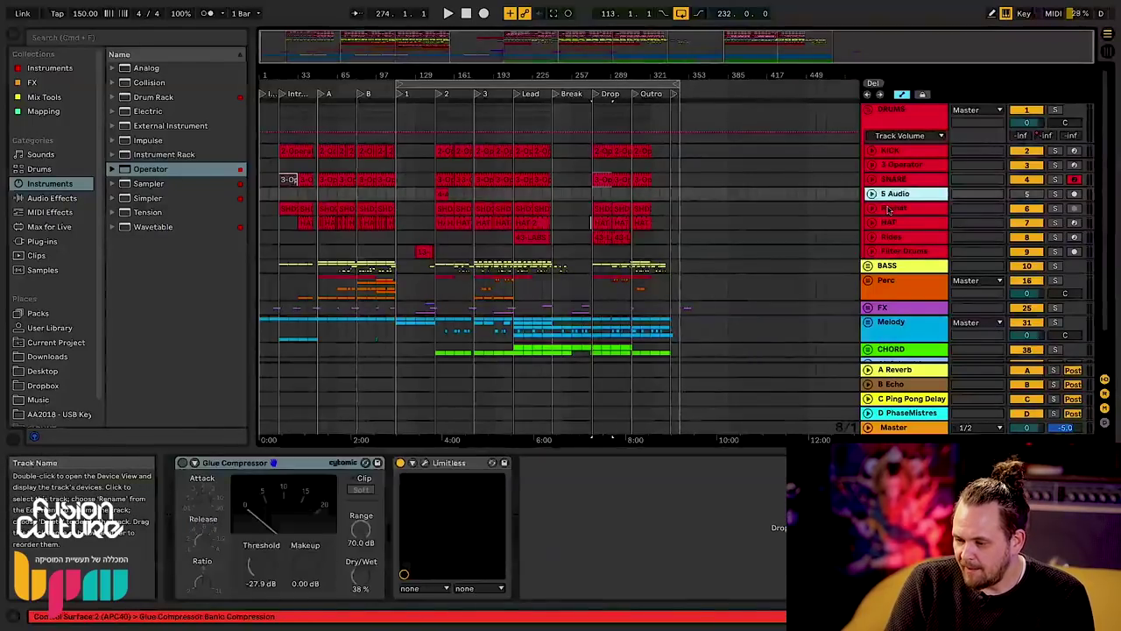
{"action": "left_click", "coordinate": [889, 209]}
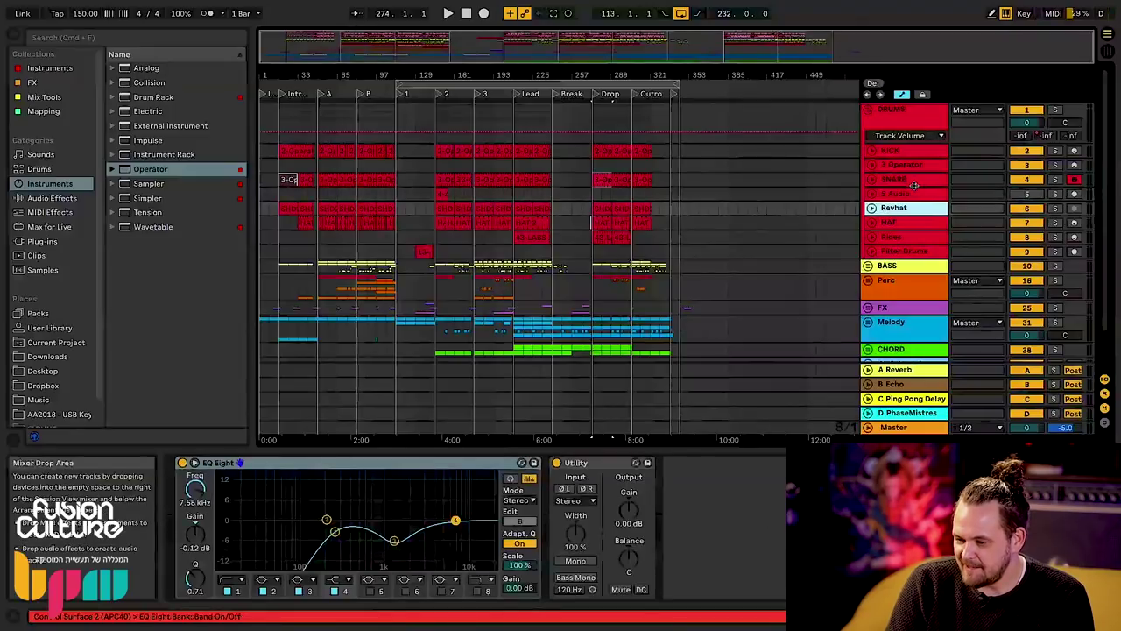
{"action": "left_click", "coordinate": [898, 223]}
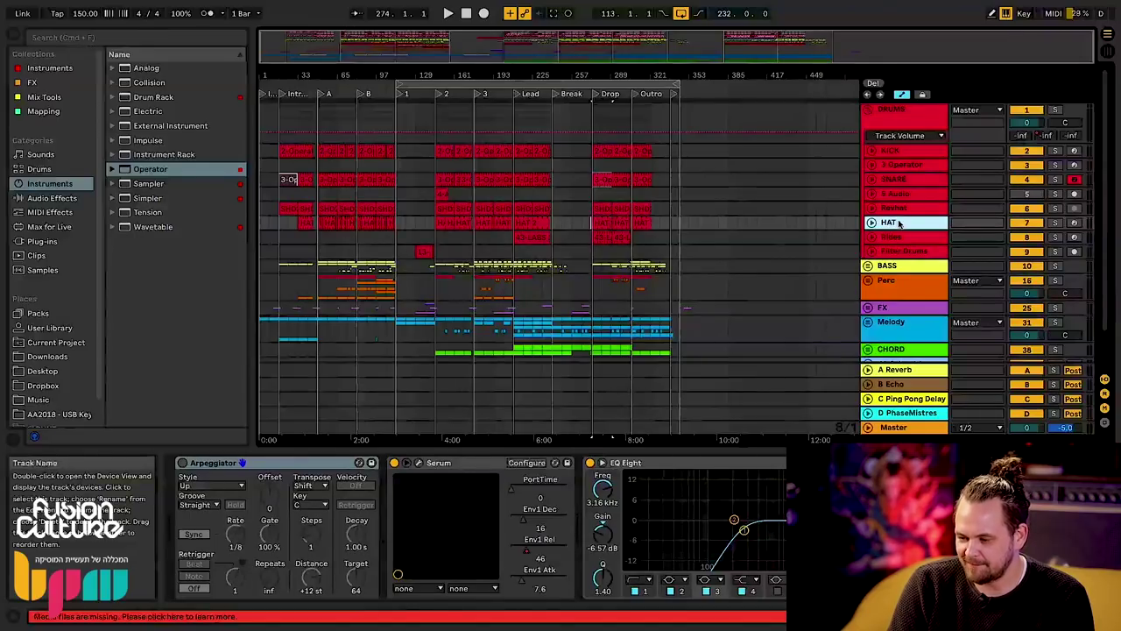
{"action": "left_click", "coordinate": [911, 210]}
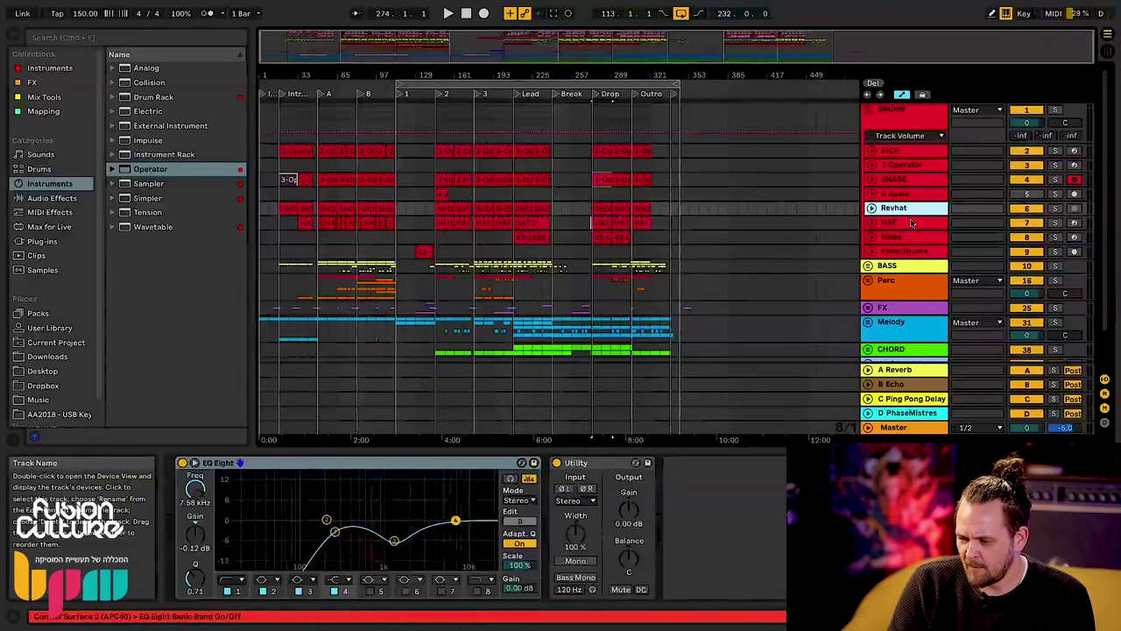
{"action": "left_click", "coordinate": [911, 222]}
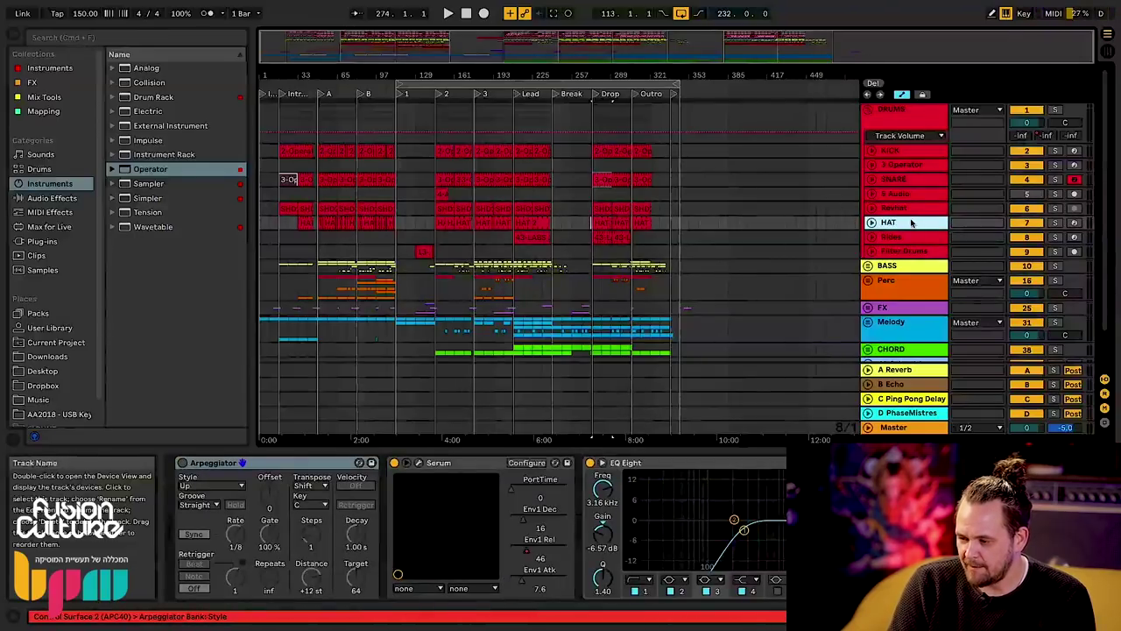
{"action": "left_click", "coordinate": [1074, 222]}
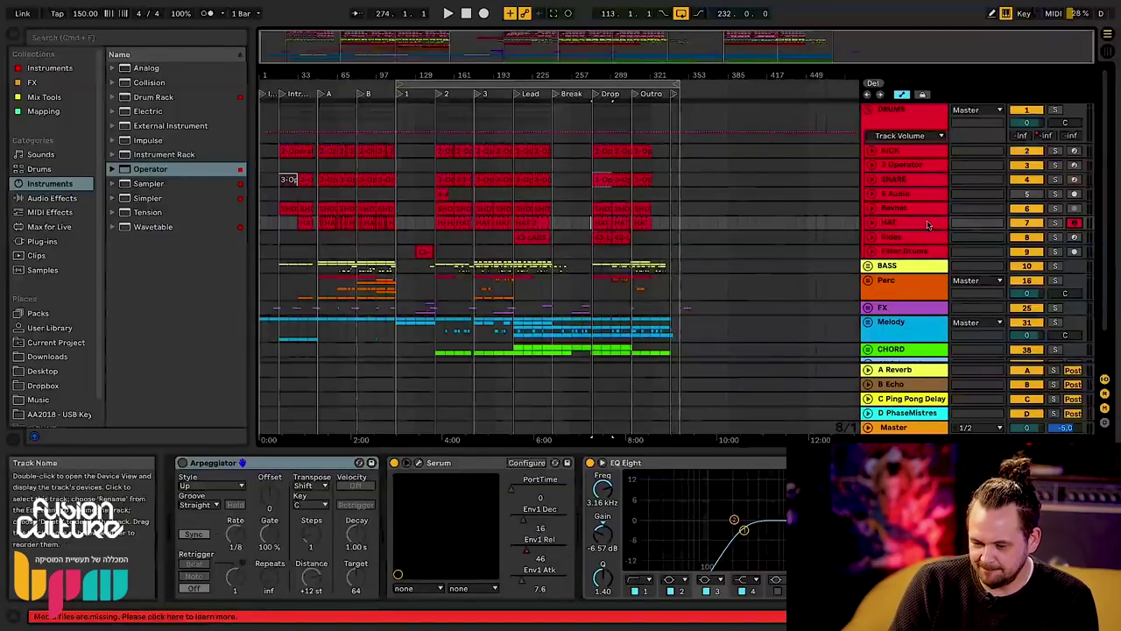
- Open the HAT track's Serum plug-in window, move it clear over the arrangement, and show its FX page
{"action": "left_click", "coordinate": [928, 225]}
{"action": "left_click", "coordinate": [418, 462]}
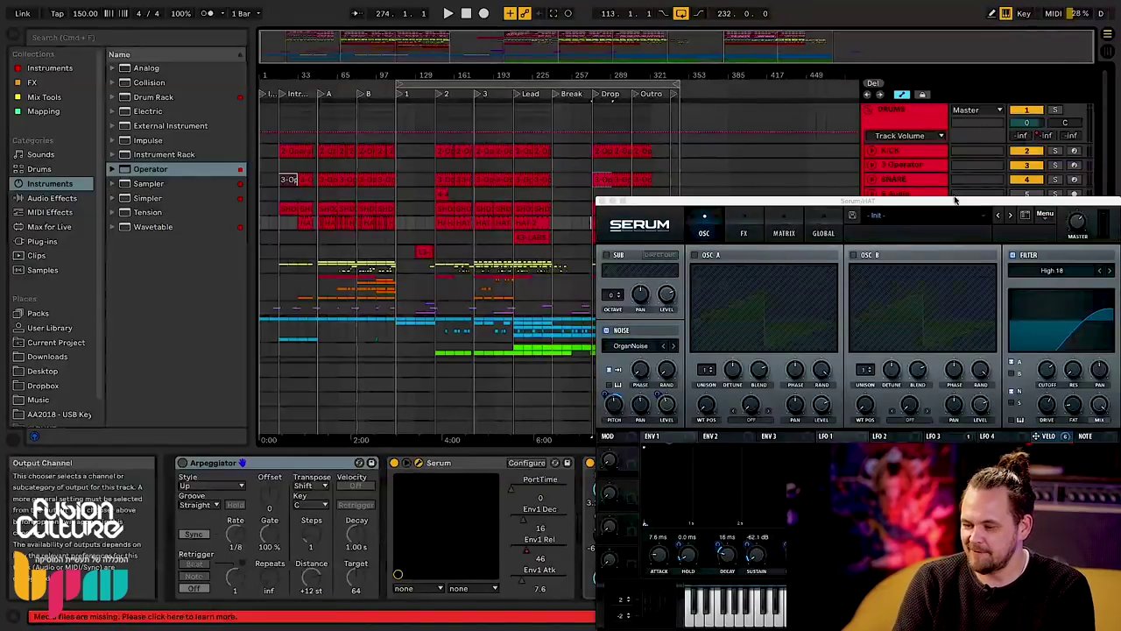
{"action": "left_click_drag", "start_coordinate": [954, 203], "coordinate": [726, 142]}
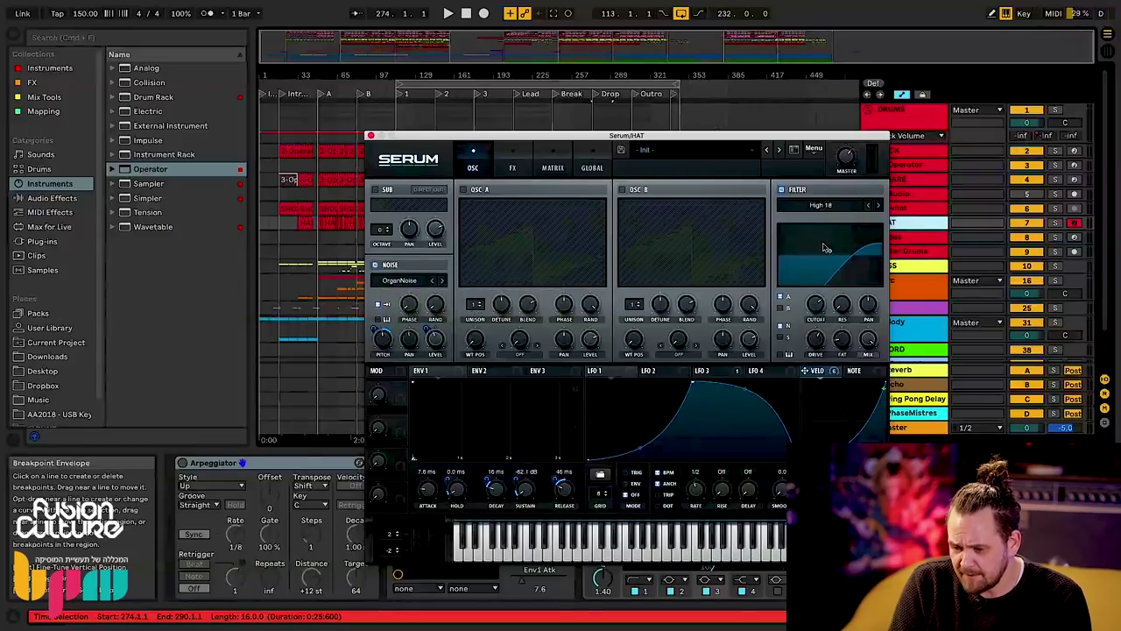
{"action": "left_click", "coordinate": [512, 168]}
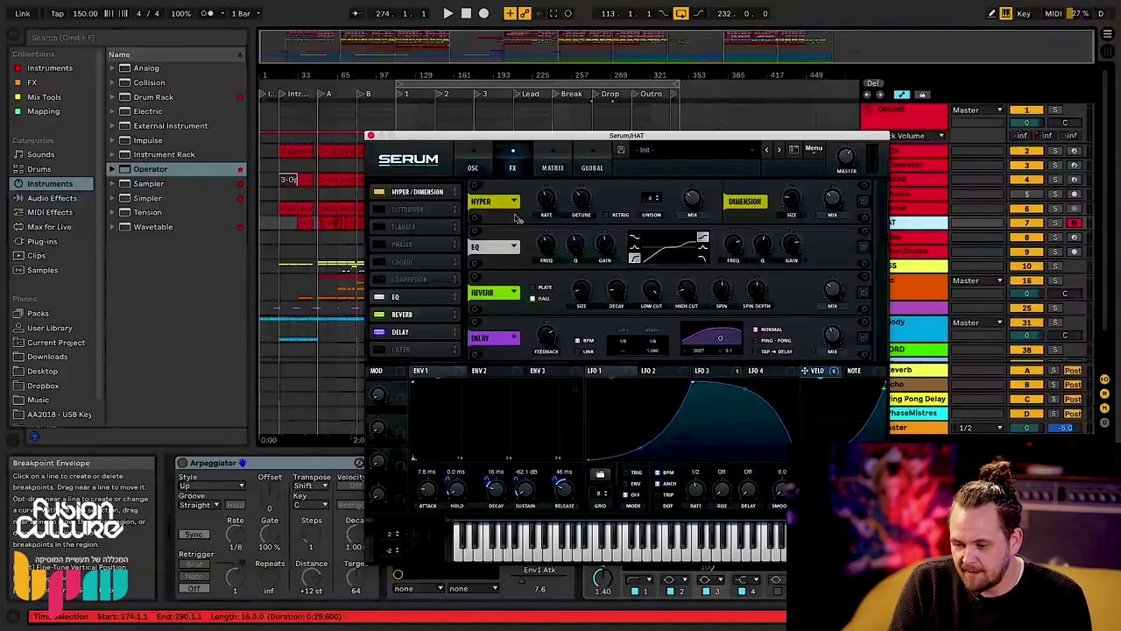
- View the OSC page of the hat's Serum and close it, and look at the device chains of the Rides and Filter Drums tracks
{"action": "left_click", "coordinate": [473, 168]}
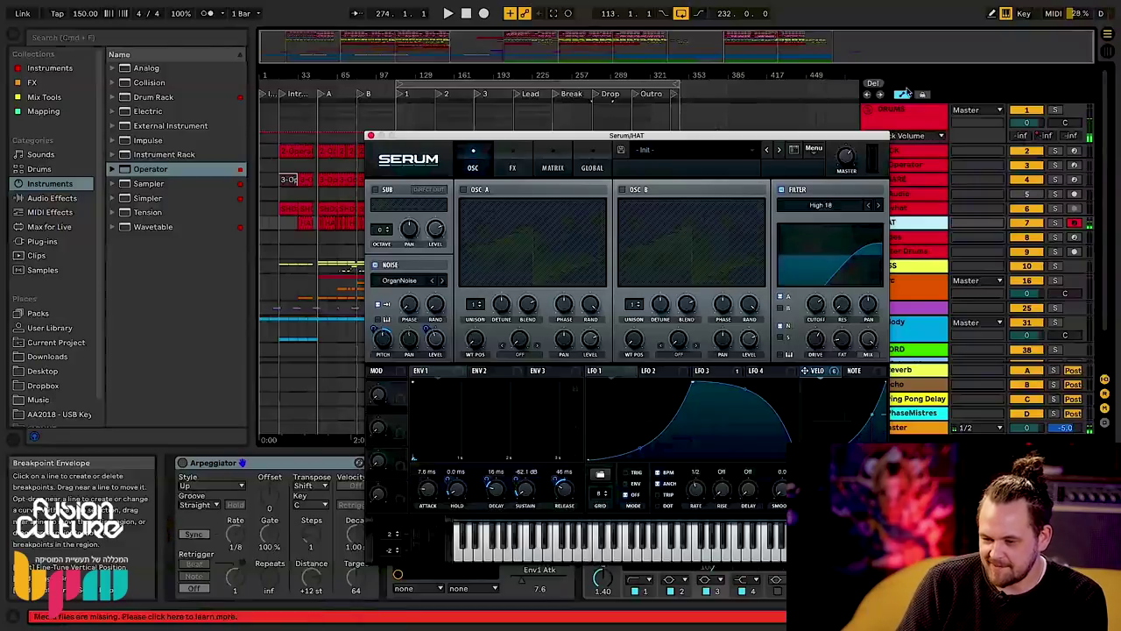
{"action": "left_click", "coordinate": [371, 137]}
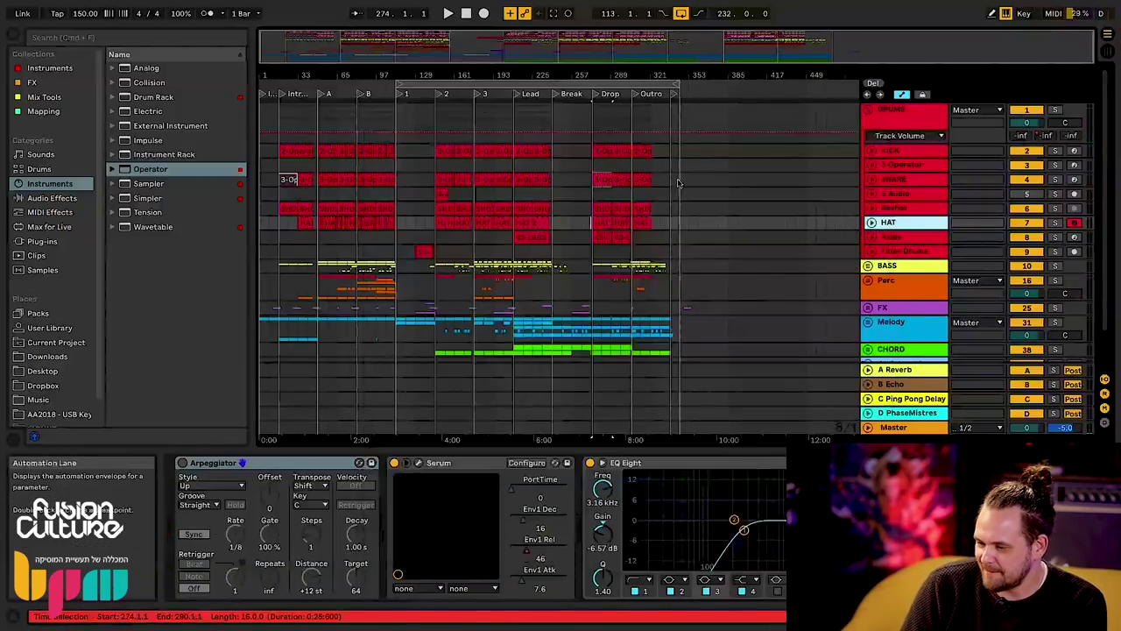
{"action": "left_click", "coordinate": [911, 238]}
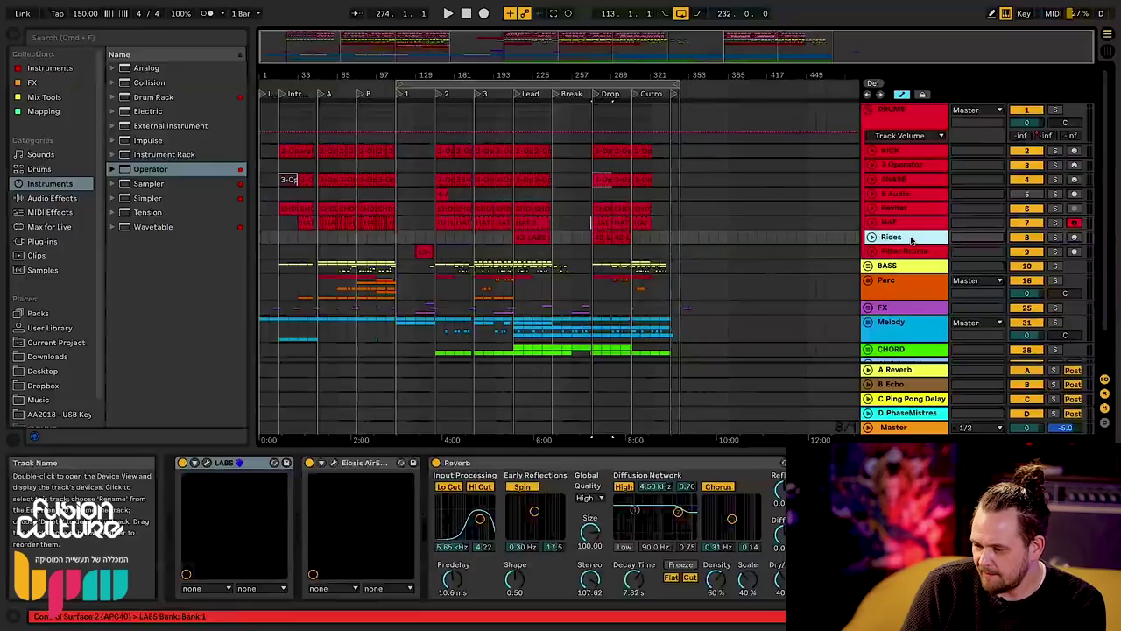
{"action": "left_click", "coordinate": [909, 252]}
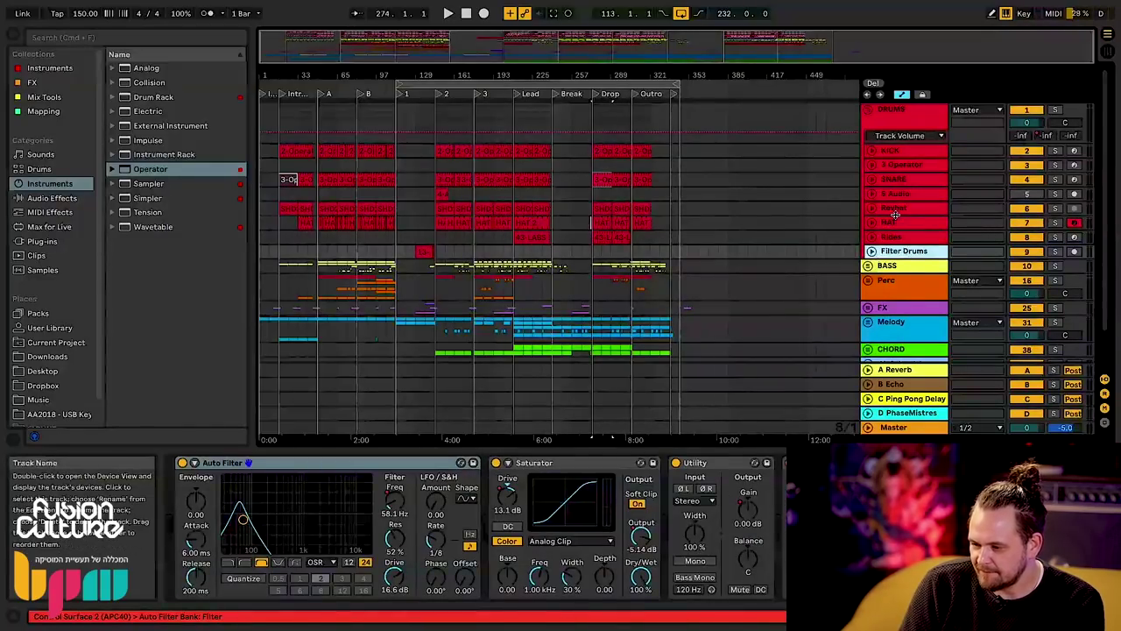
- Fold the DRUMS group and unfold the BASS group to reveal its tracks
{"action": "left_click", "coordinate": [867, 110]}
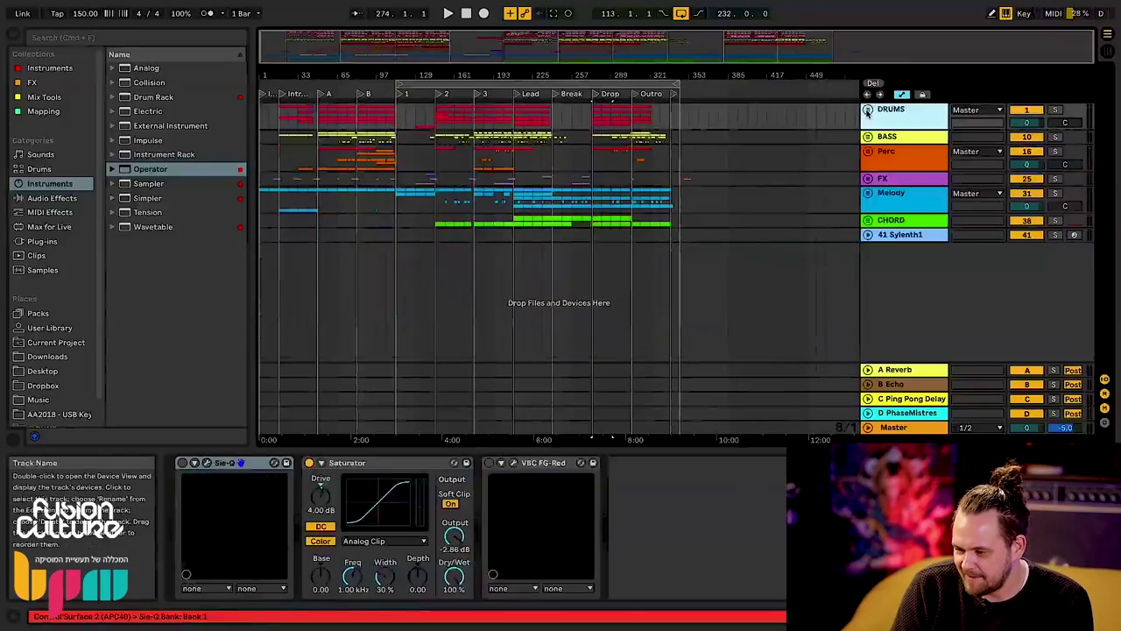
{"action": "left_click", "coordinate": [879, 138]}
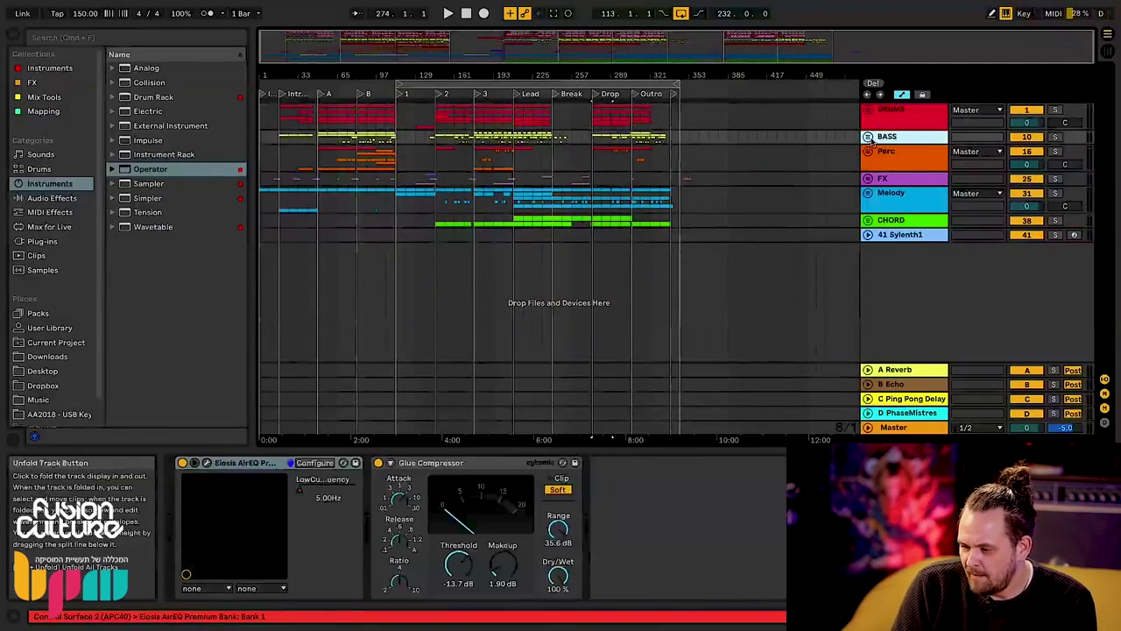
{"action": "left_click", "coordinate": [869, 140]}
- Arm the BASS and SUB tracks in turn for live playing, and set the BASS group's volume to 0 dB
{"action": "left_click", "coordinate": [893, 229]}
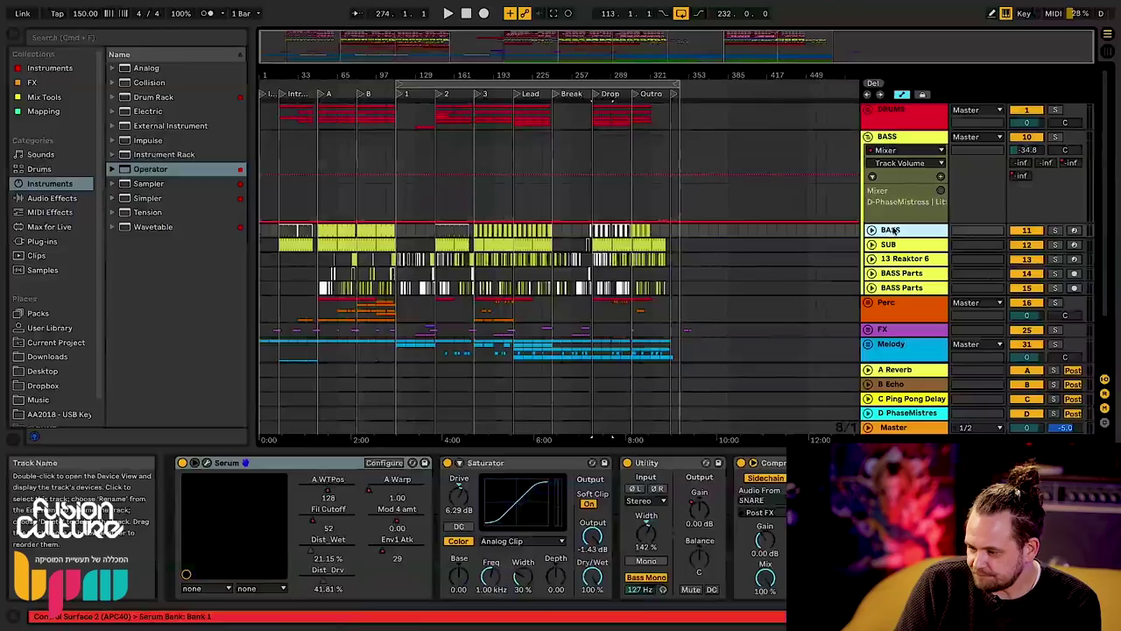
{"action": "left_click", "coordinate": [1073, 230]}
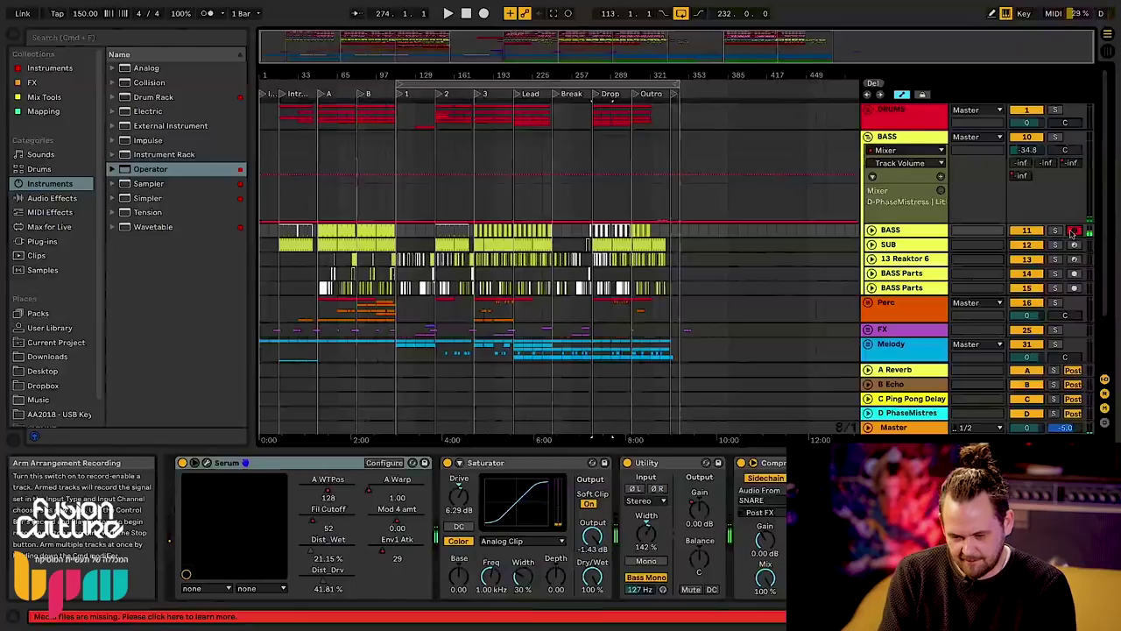
{"action": "left_click", "coordinate": [876, 243]}
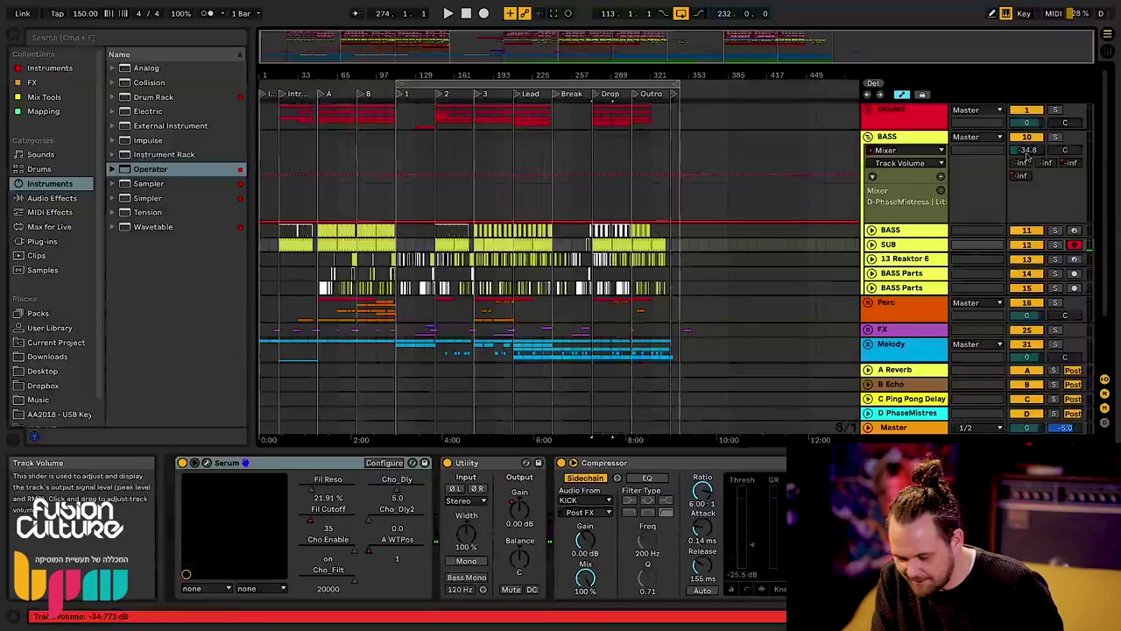
{"action": "key", "text": "Return"}
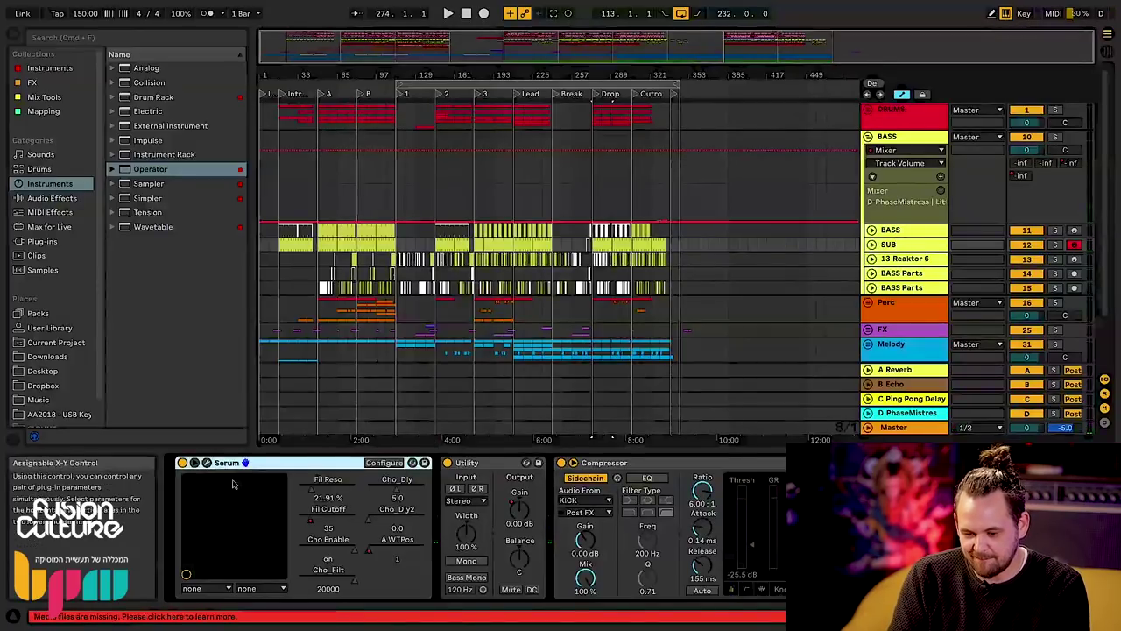
- Open the SUB track's Serum window, review its oscillator and FX pages, and close it
{"action": "left_click", "coordinate": [194, 462]}
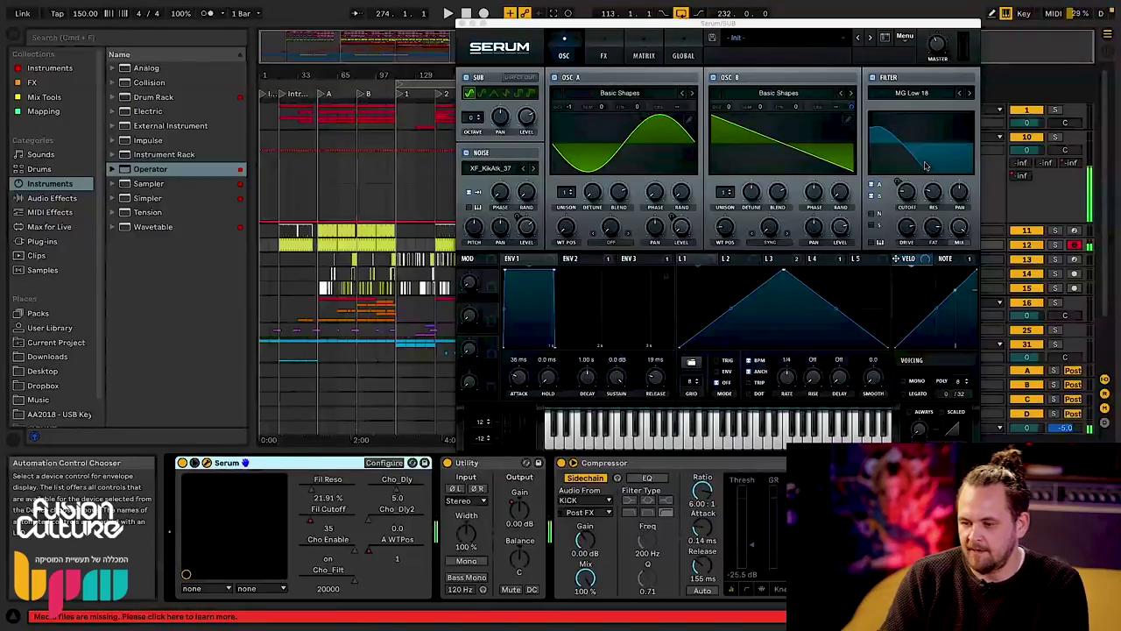
{"action": "left_click", "coordinate": [611, 57]}
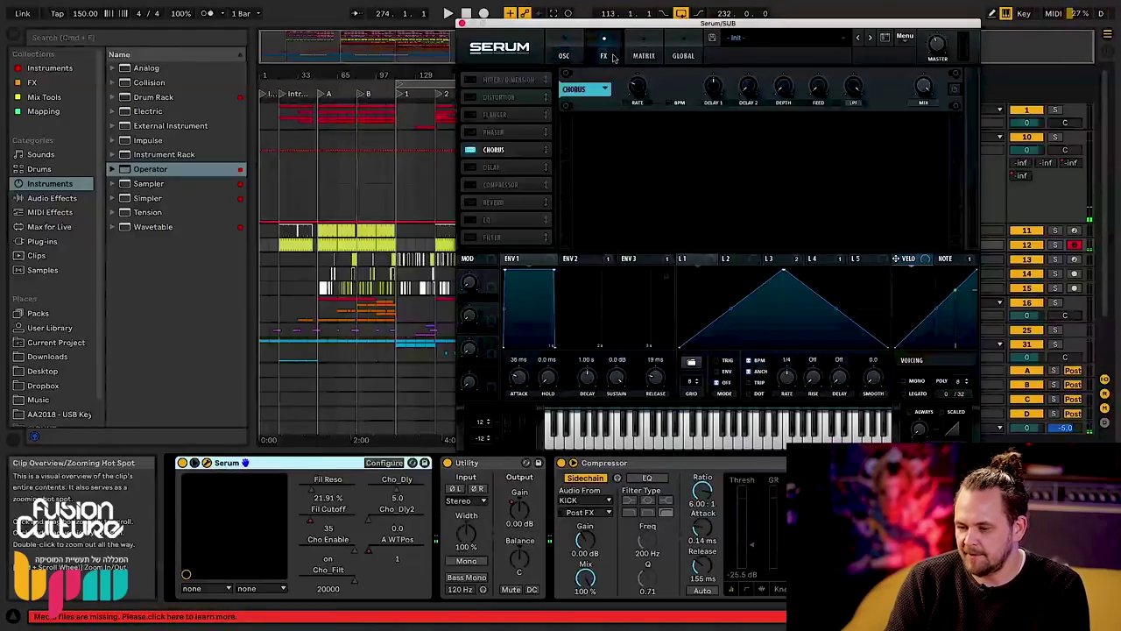
{"action": "left_click", "coordinate": [564, 55]}
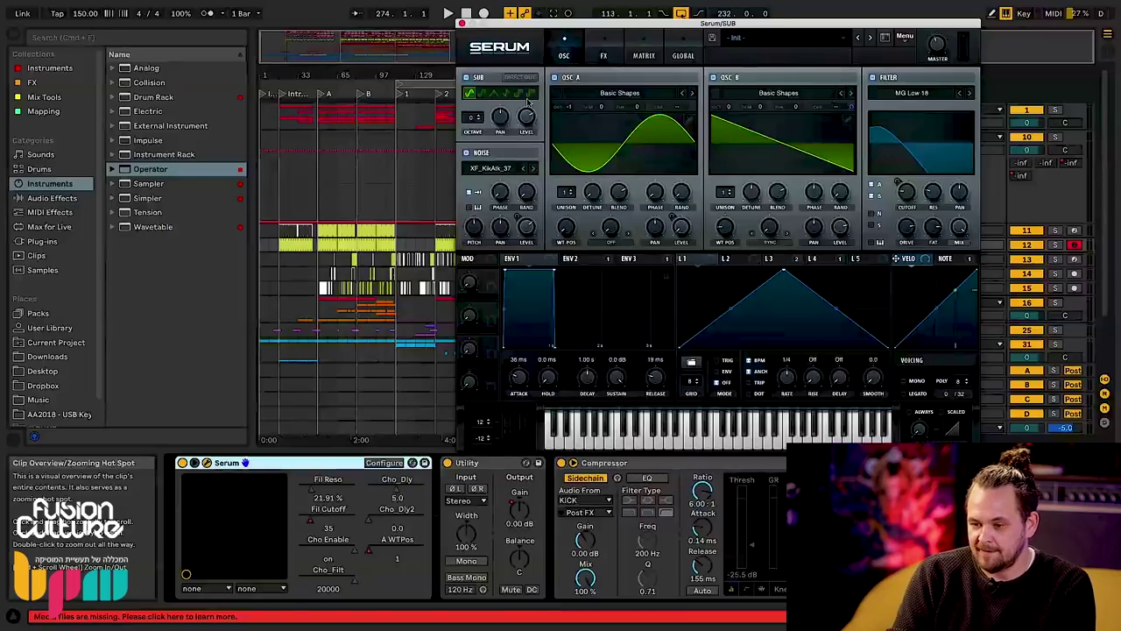
{"action": "left_click", "coordinate": [462, 24]}
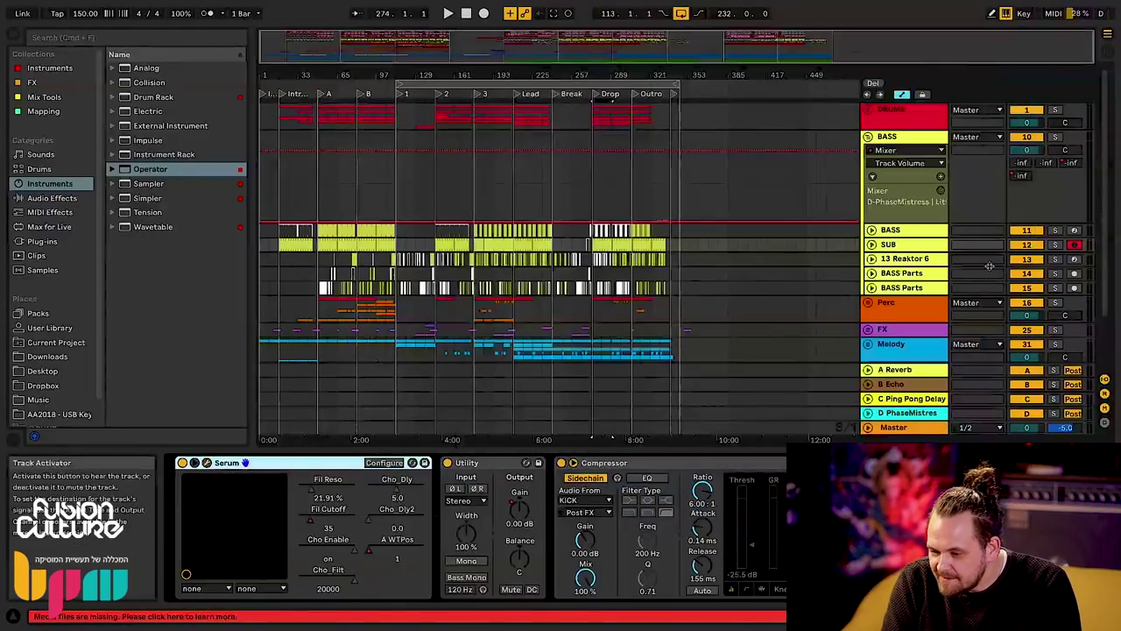
- Arm the 13 Reaktor 6 track, open its Reaktor plug-in window with Razor, and move the window up fully into view
{"action": "left_click", "coordinate": [925, 262]}
{"action": "left_click", "coordinate": [1075, 258]}
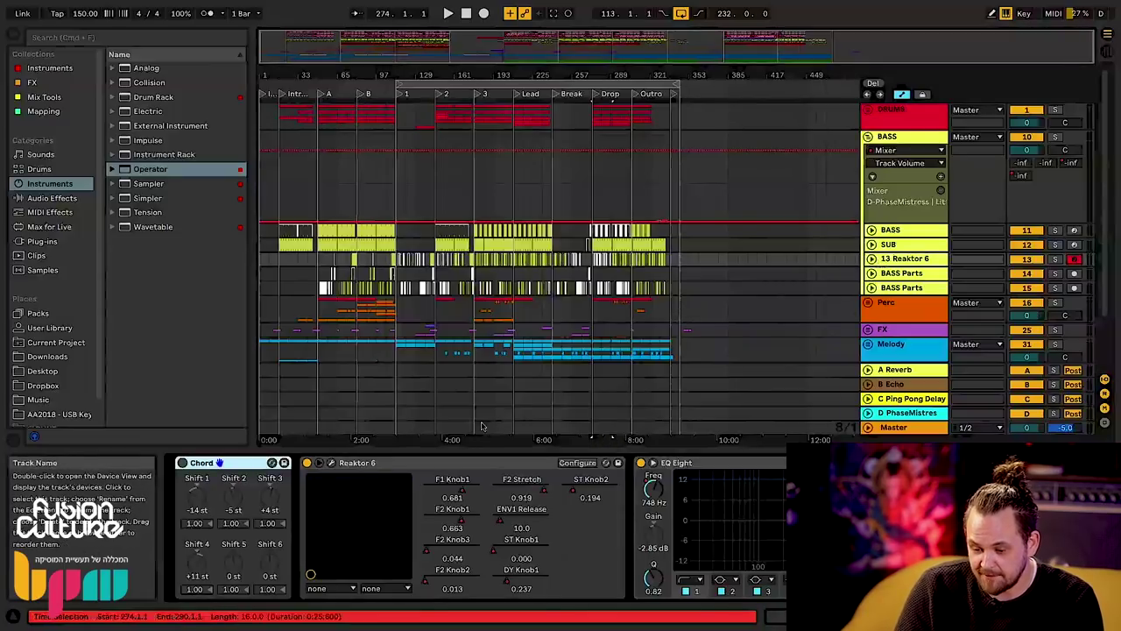
{"action": "left_click", "coordinate": [331, 462]}
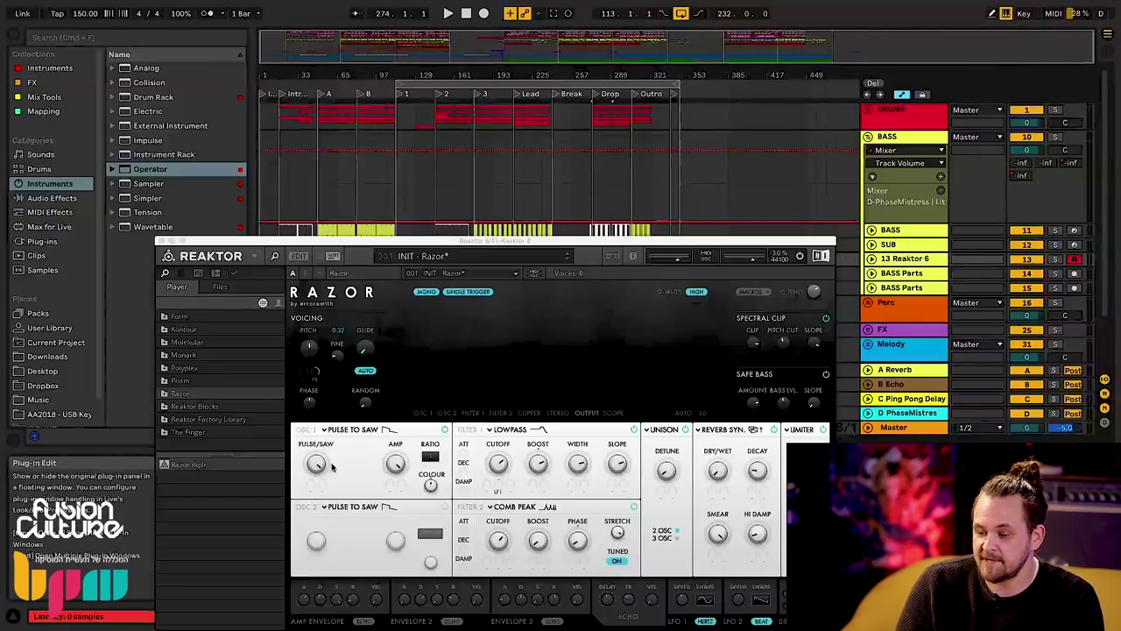
{"action": "left_click_drag", "start_coordinate": [601, 243], "coordinate": [667, 135]}
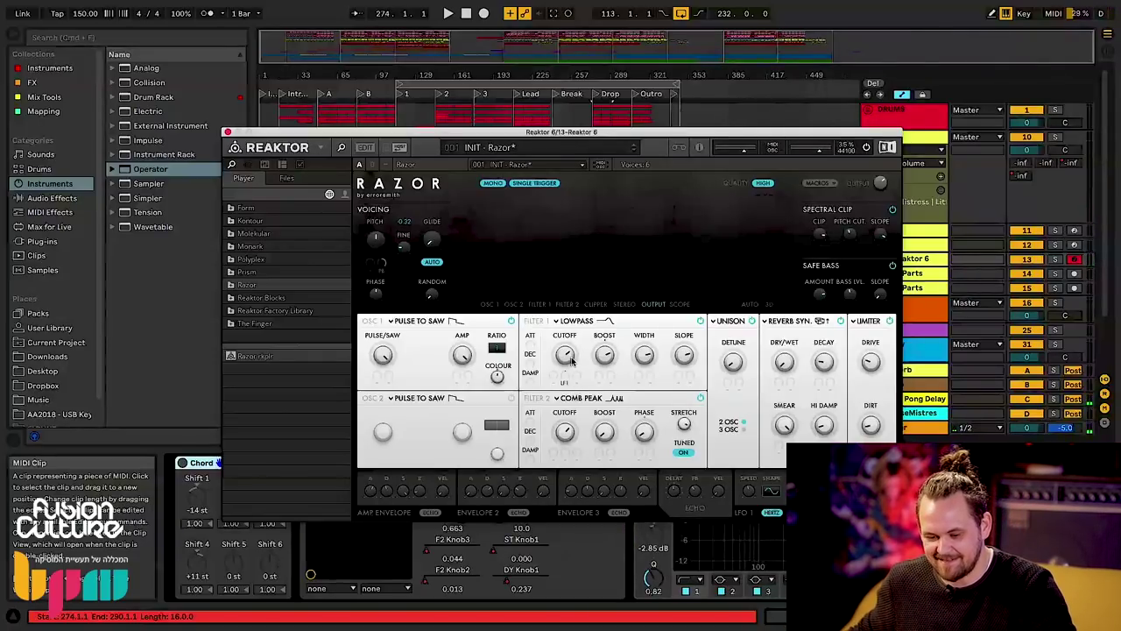
- Try out the lowpass cutoff of Razor's Filter 1 while playing notes, leave it at 80, and close the plug-in window
{"action": "mouse_move", "coordinate": [572, 359]}
{"action": "left_mouse_down"}
{"action": "mouse_move", "coordinate": [563, 391]}
{"action": "mouse_move", "coordinate": [566, 373]}
{"action": "left_mouse_up"}
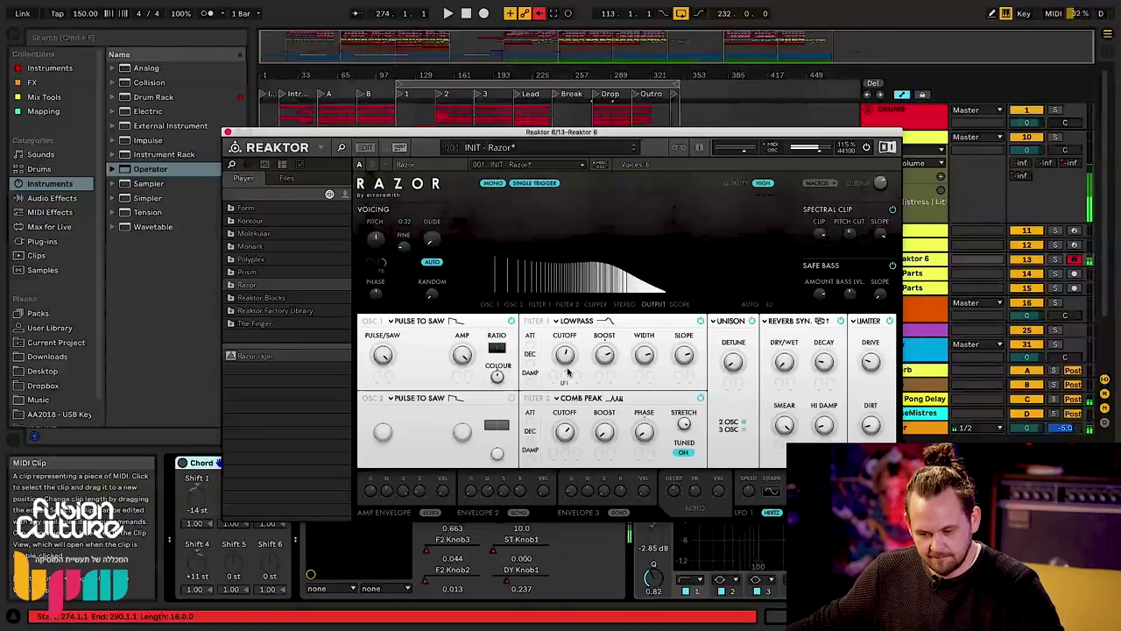
{"action": "mouse_move", "coordinate": [571, 353]}
{"action": "left_mouse_down"}
{"action": "mouse_move", "coordinate": [572, 333]}
{"action": "mouse_move", "coordinate": [569, 354]}
{"action": "left_mouse_up"}
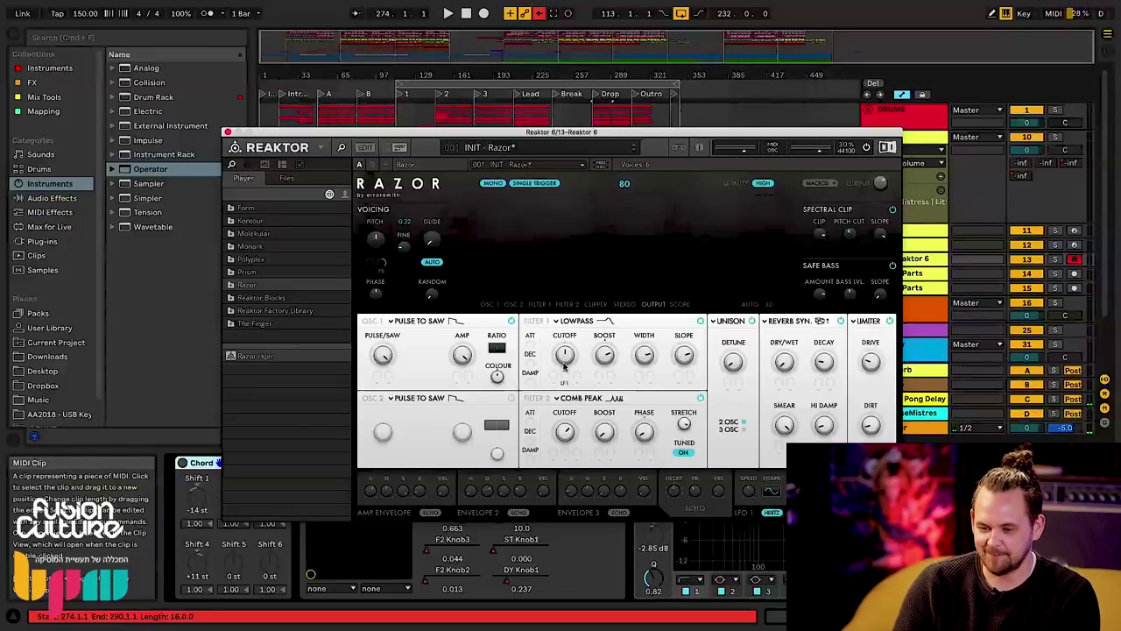
{"action": "left_click", "coordinate": [227, 132]}
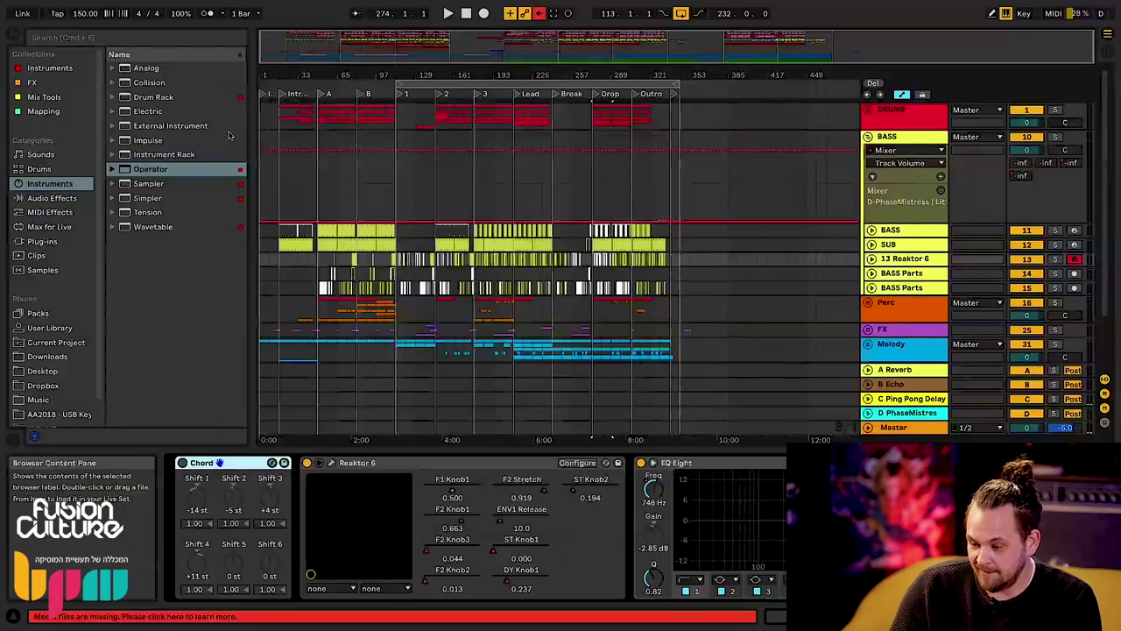
- Unfold the 13 Reaktor 6 track and examine its F1 and F2 Knob automation lanes around section 3
{"action": "left_click", "coordinate": [871, 258]}
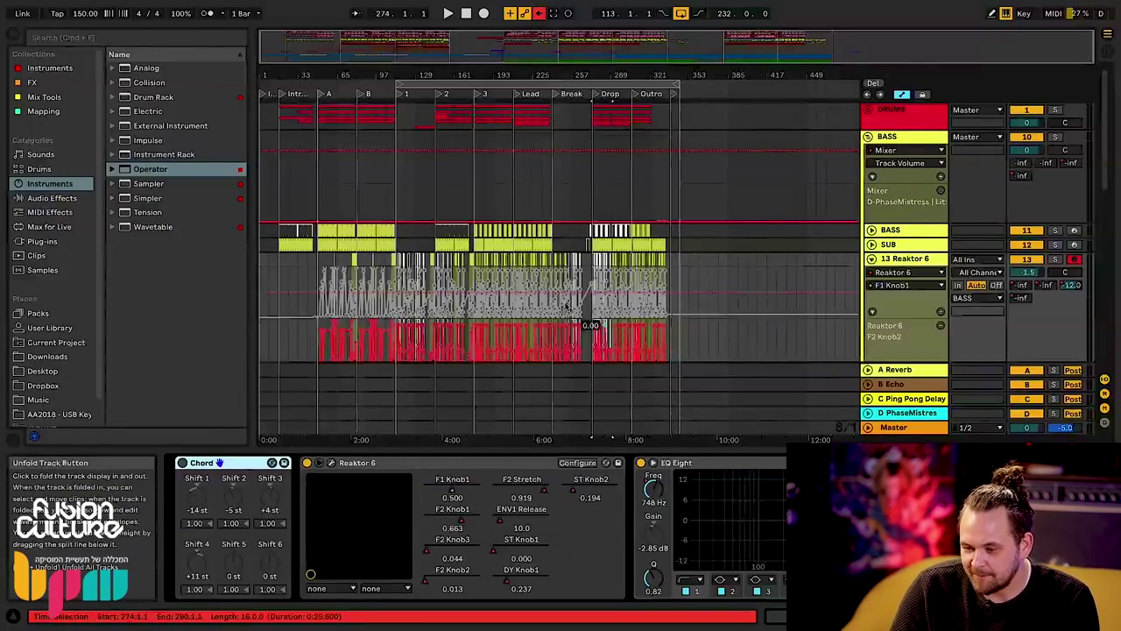
{"action": "double_click", "coordinate": [486, 94]}
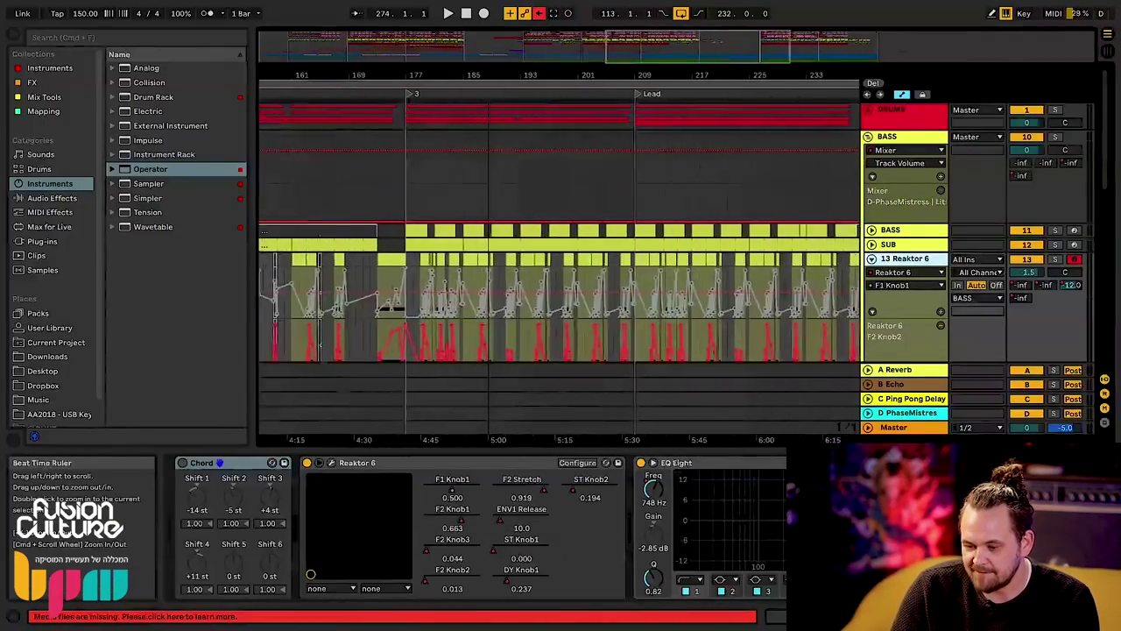
{"action": "scroll", "coordinate": [520, 183], "scroll_direction": "down", "scroll_amount": 5}
{"action": "scroll", "coordinate": [520, 184], "scroll_direction": "left", "scroll_amount": 2}
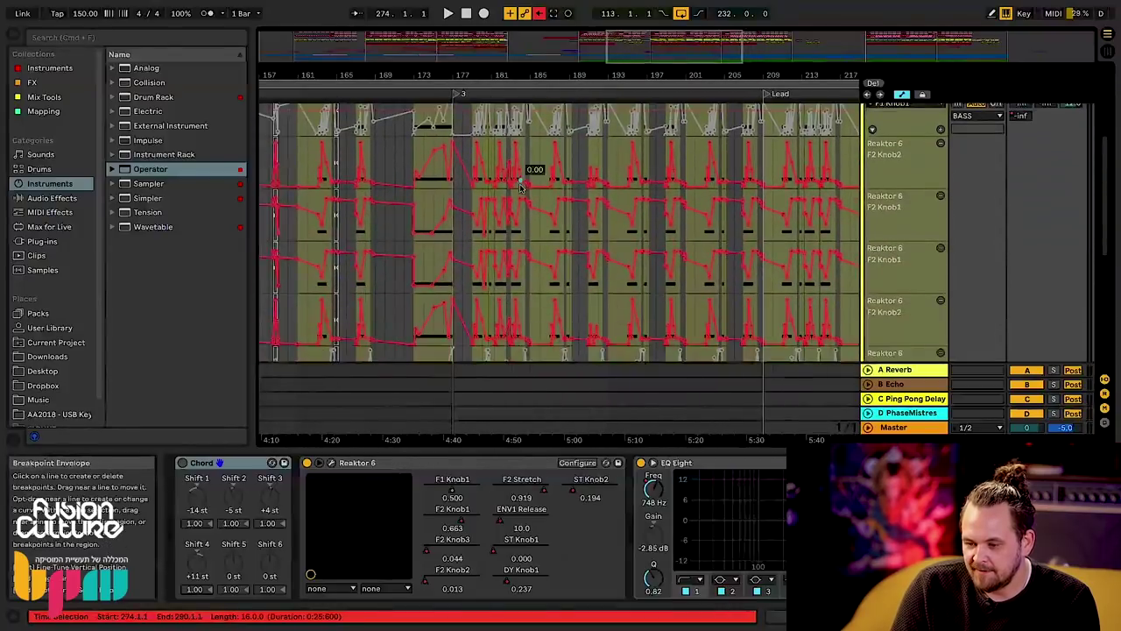
{"action": "left_click_drag", "start_coordinate": [512, 75], "coordinate": [518, 228]}
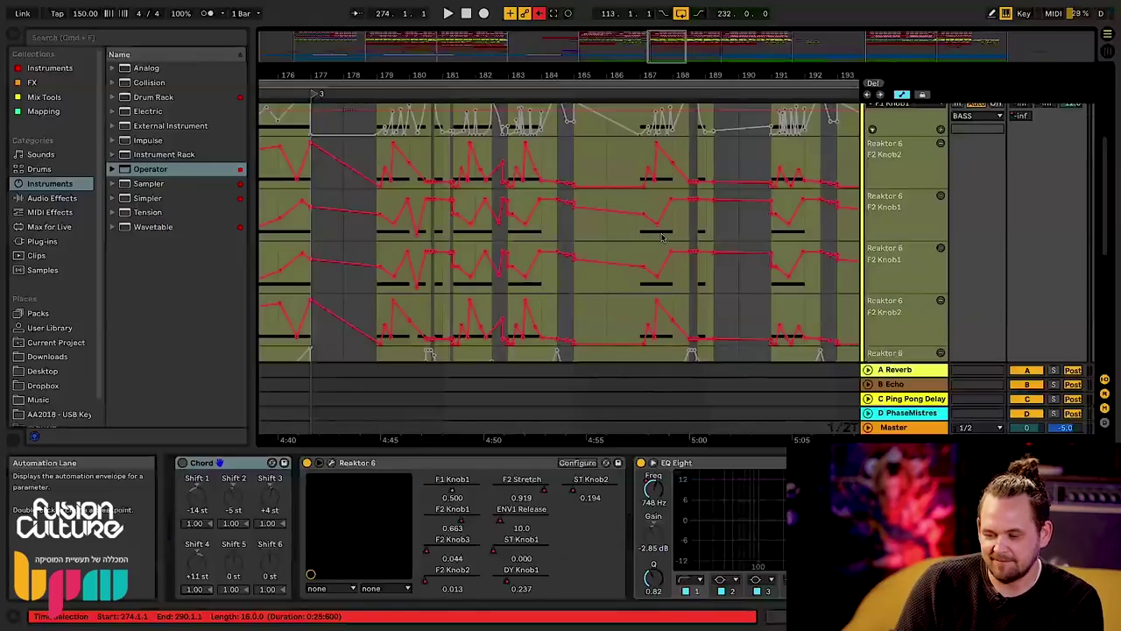
{"action": "scroll", "coordinate": [728, 236], "scroll_direction": "up", "scroll_amount": 3}
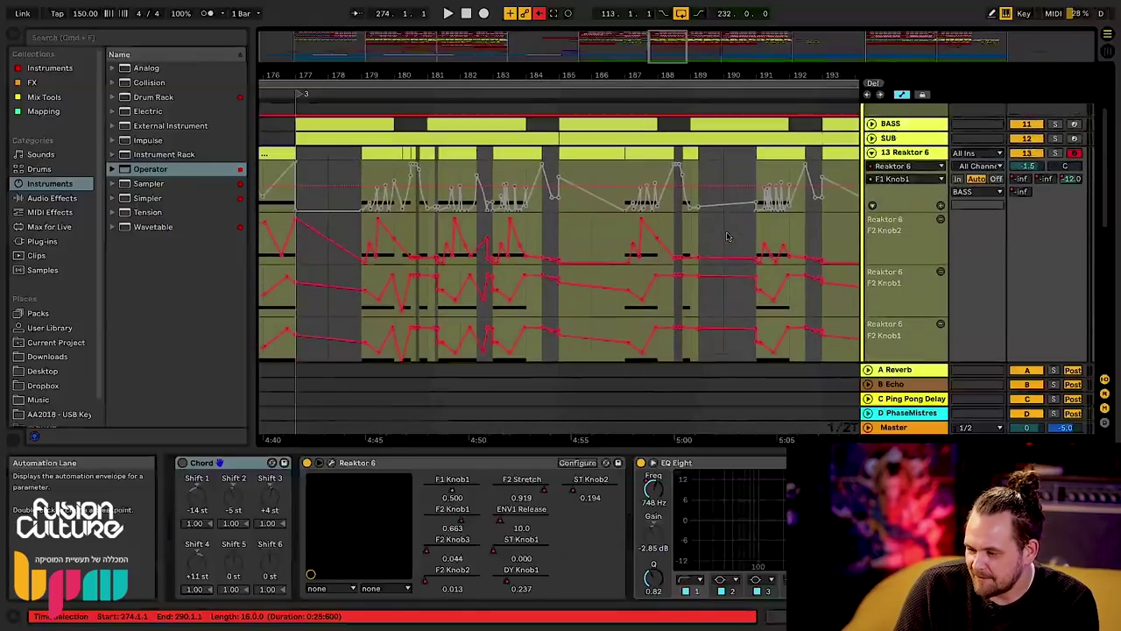
{"action": "scroll", "coordinate": [537, 262], "scroll_direction": "down", "scroll_amount": 5}
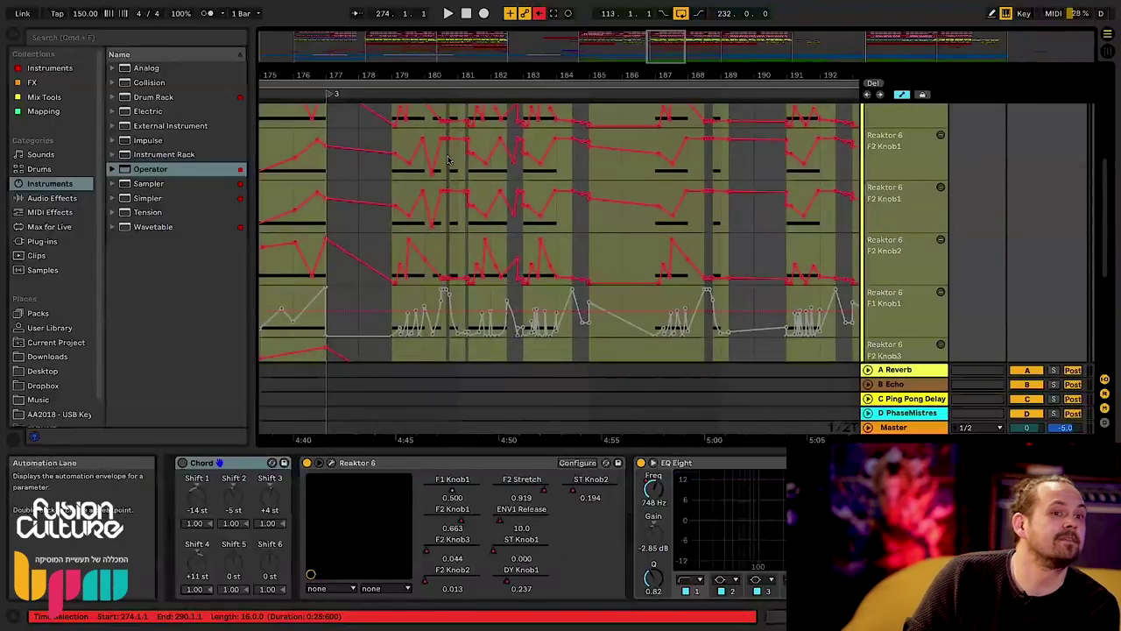
{"action": "scroll", "coordinate": [448, 161], "scroll_direction": "up", "scroll_amount": 10}
- Solo the 13 Reaktor 6 track, play it from the clip at bar 179, and re-enable its overridden automation
{"action": "left_click", "coordinate": [393, 228]}
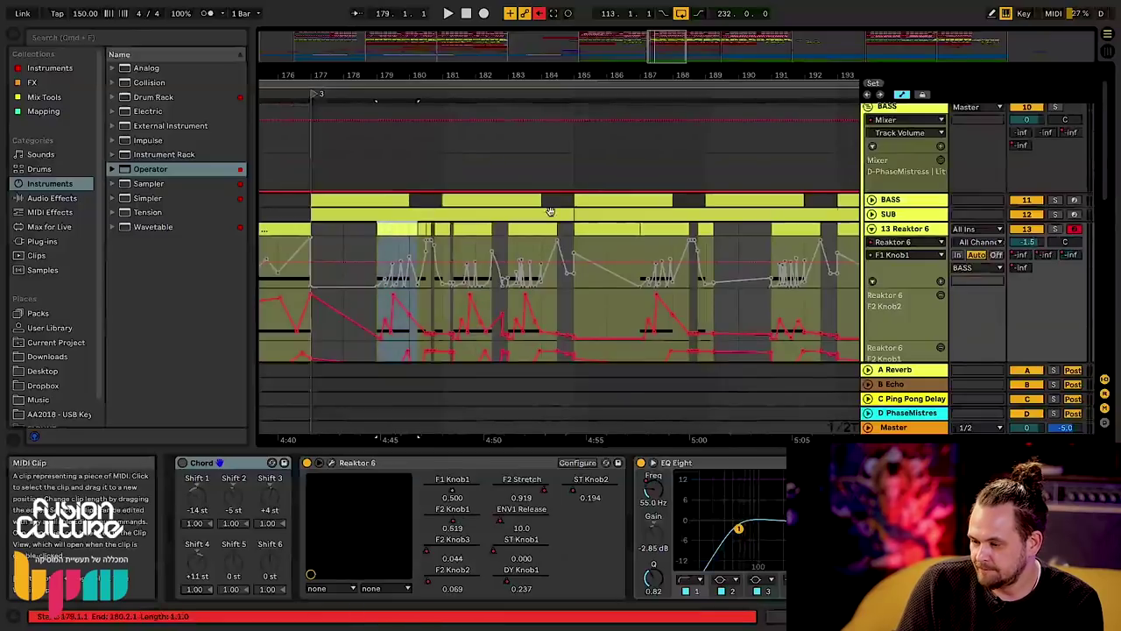
{"action": "left_click", "coordinate": [1054, 229]}
{"action": "key", "text": "space"}
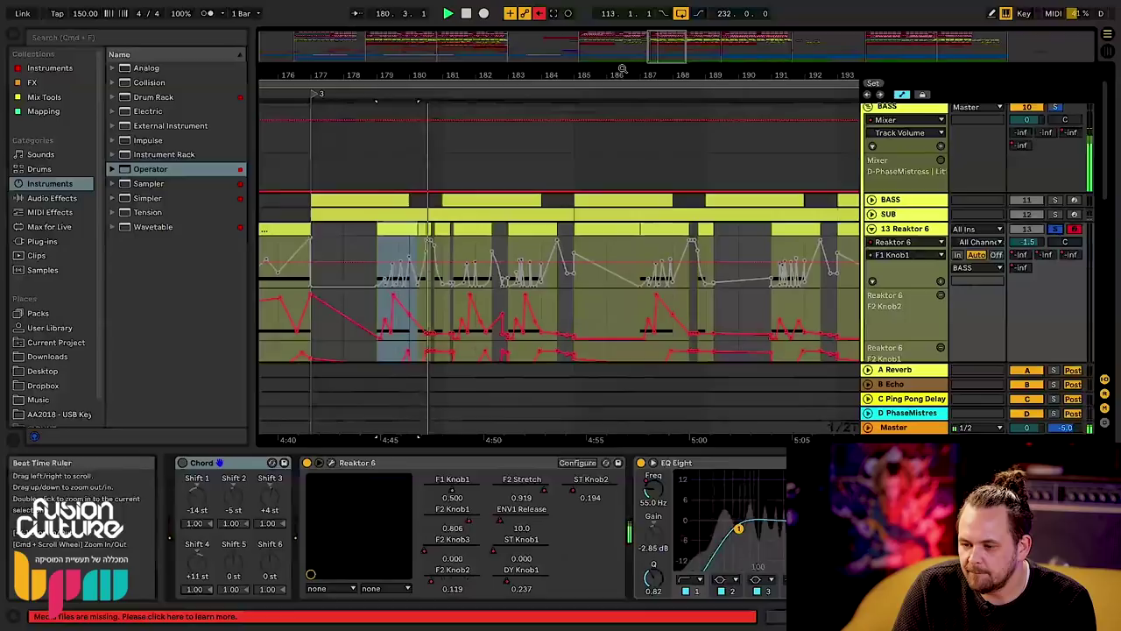
{"action": "left_click", "coordinate": [539, 13]}
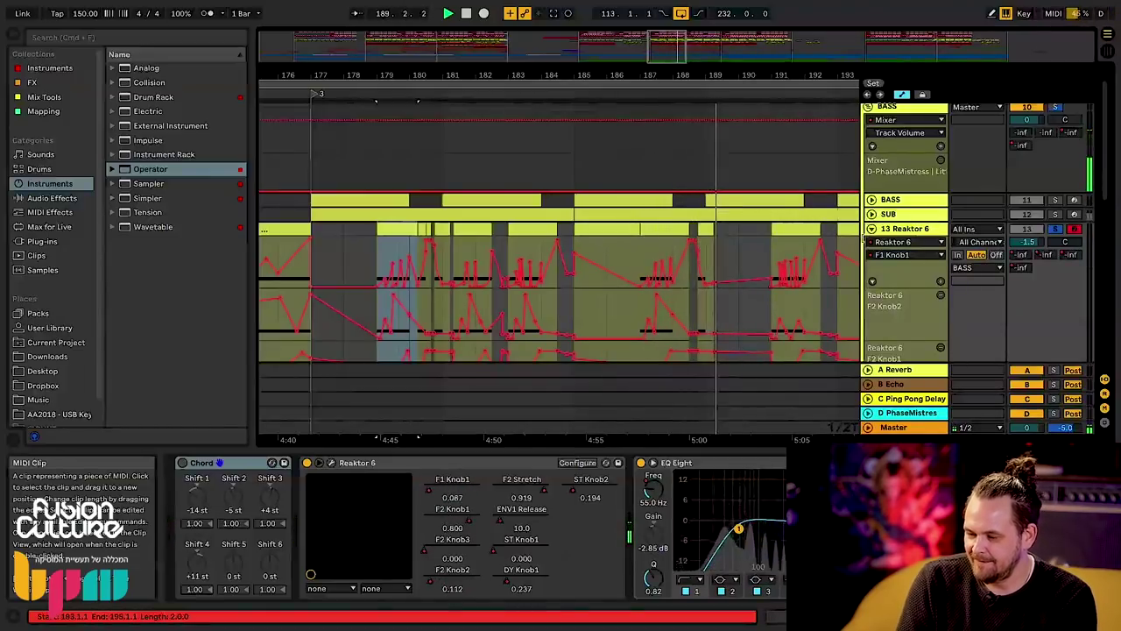
- Solo BASS Parts track 15 as well, follow the Reaktor automation closely during playback, and stop at about bar 197
{"action": "scroll", "coordinate": [933, 252], "scroll_direction": "down", "scroll_amount": 6}
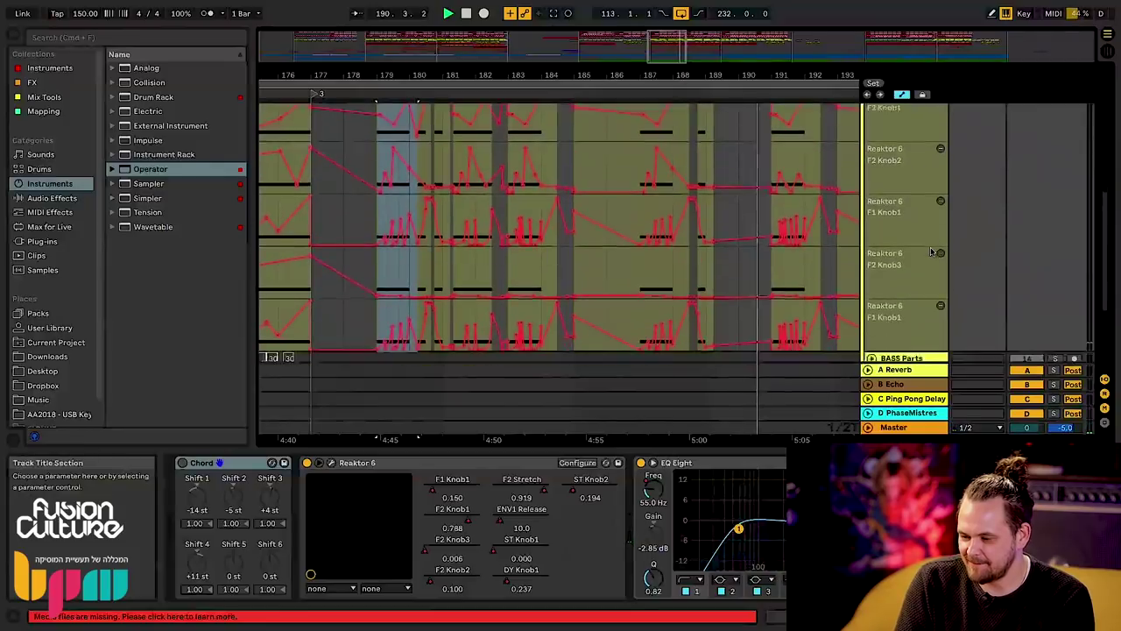
{"action": "scroll", "coordinate": [932, 252], "scroll_direction": "down", "scroll_amount": 5}
{"action": "left_click", "coordinate": [1055, 223]}
{"action": "left_click_drag", "start_coordinate": [827, 77], "coordinate": [629, 67]}
{"action": "scroll", "coordinate": [791, 256], "scroll_direction": "up", "scroll_amount": 5}
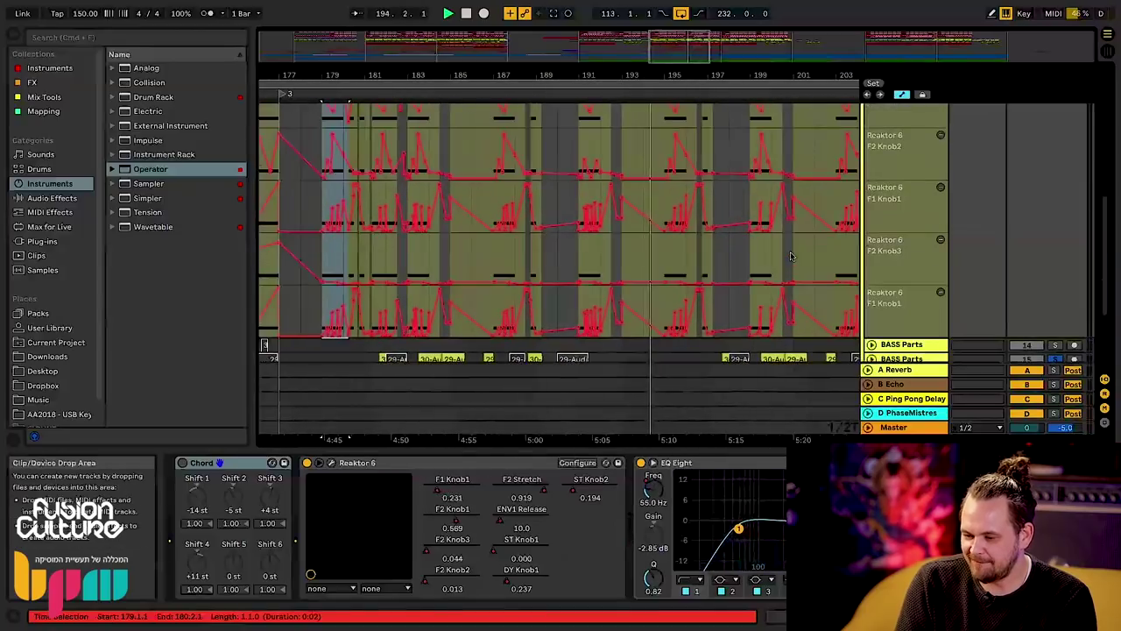
{"action": "scroll", "coordinate": [791, 257], "scroll_direction": "up", "scroll_amount": 3}
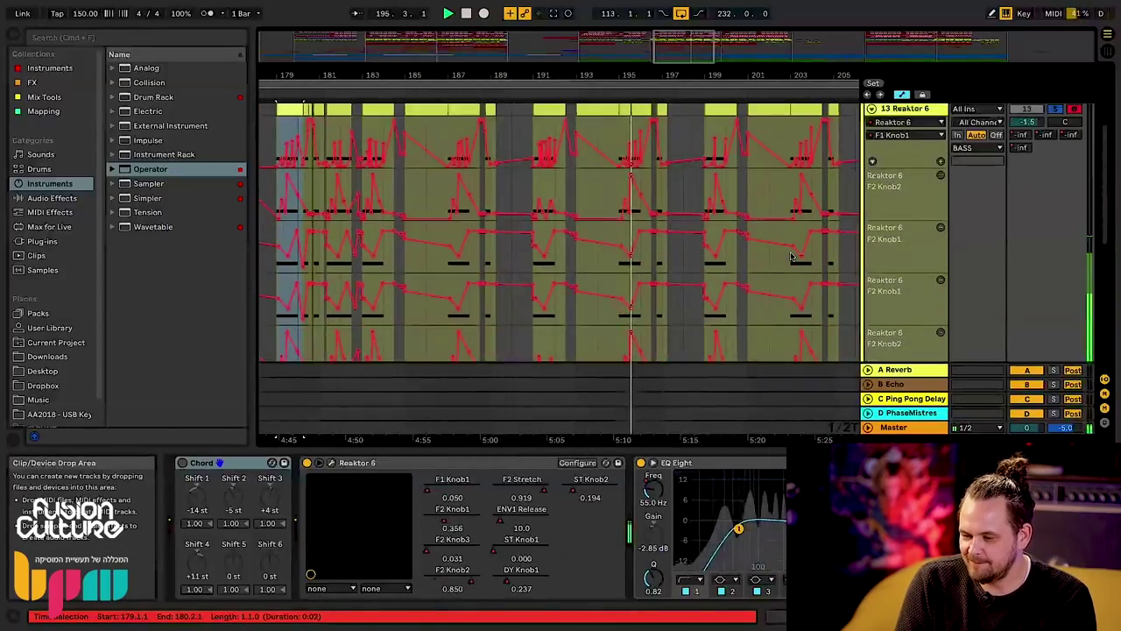
{"action": "left_click_drag", "start_coordinate": [638, 73], "coordinate": [640, 98]}
{"action": "key", "text": "space"}
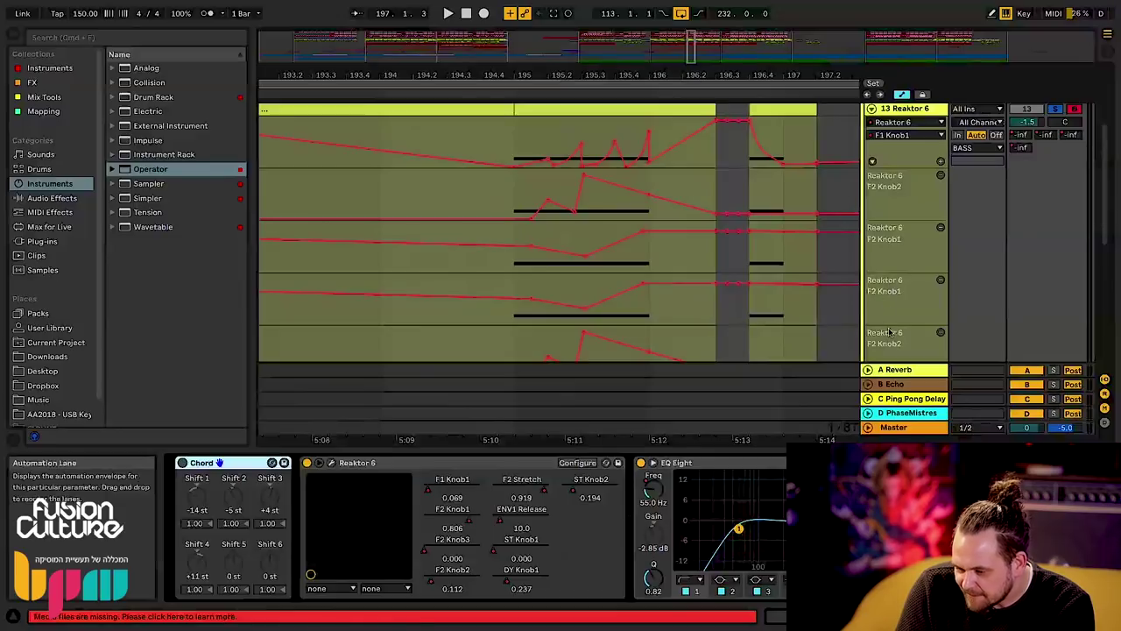
- Reopen Razor on the 13 Reaktor 6 track to review its settings, close it, and show a wider stretch of the automation
{"action": "left_click", "coordinate": [333, 463]}
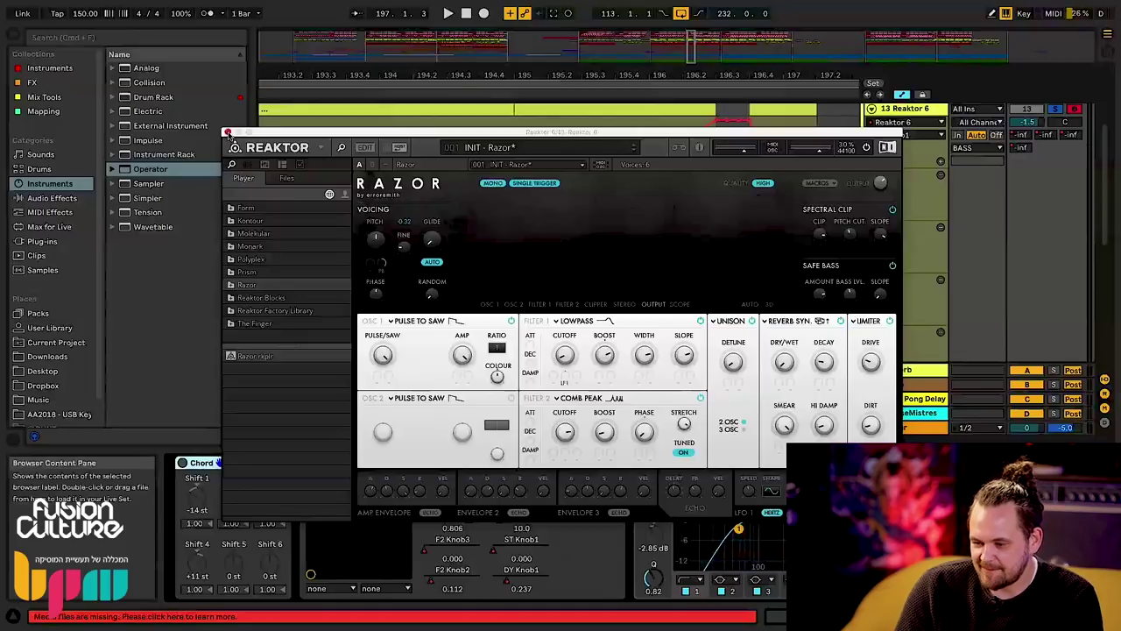
{"action": "left_click", "coordinate": [228, 133]}
{"action": "left_click_drag", "start_coordinate": [685, 77], "coordinate": [685, 35]}
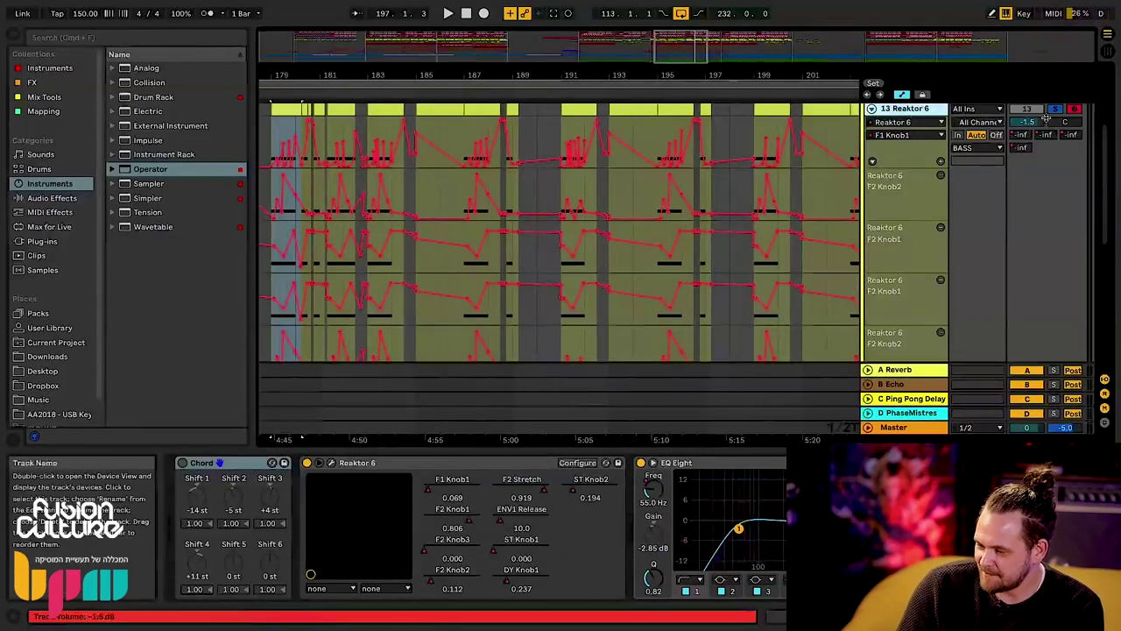
- Fold the 13 Reaktor 6 track, unfold and solo BASS Parts track 15, and play its resampled clips from about bar 183
{"action": "left_click", "coordinate": [871, 109]}
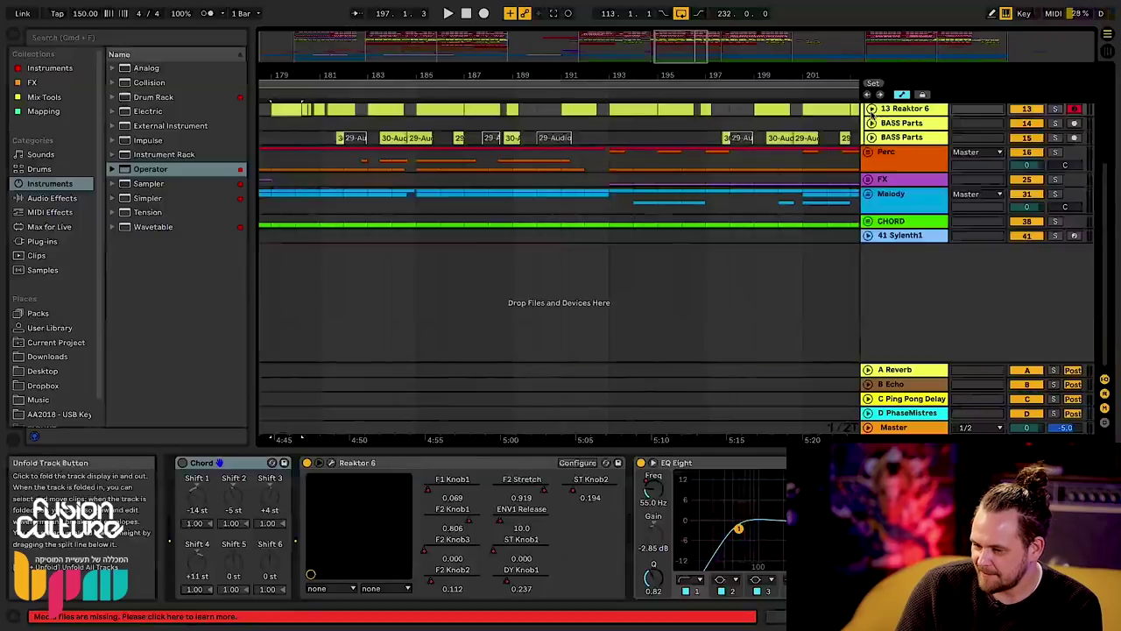
{"action": "left_click", "coordinate": [912, 138]}
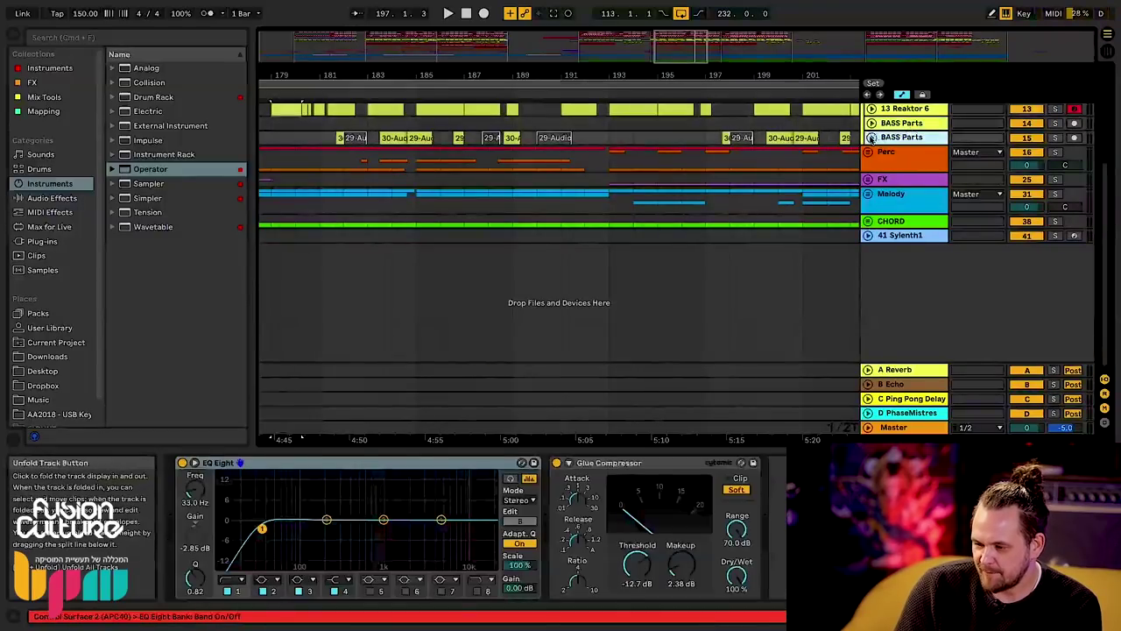
{"action": "left_click", "coordinate": [872, 137]}
{"action": "left_click", "coordinate": [394, 141]}
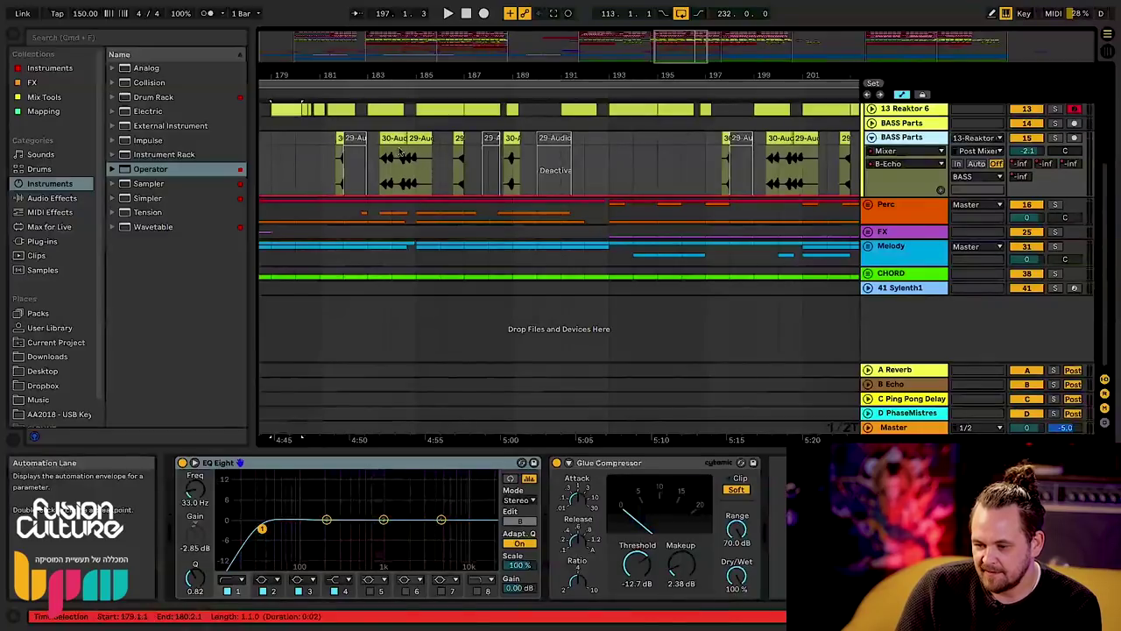
{"action": "left_click", "coordinate": [1055, 138]}
{"action": "key", "text": "space"}
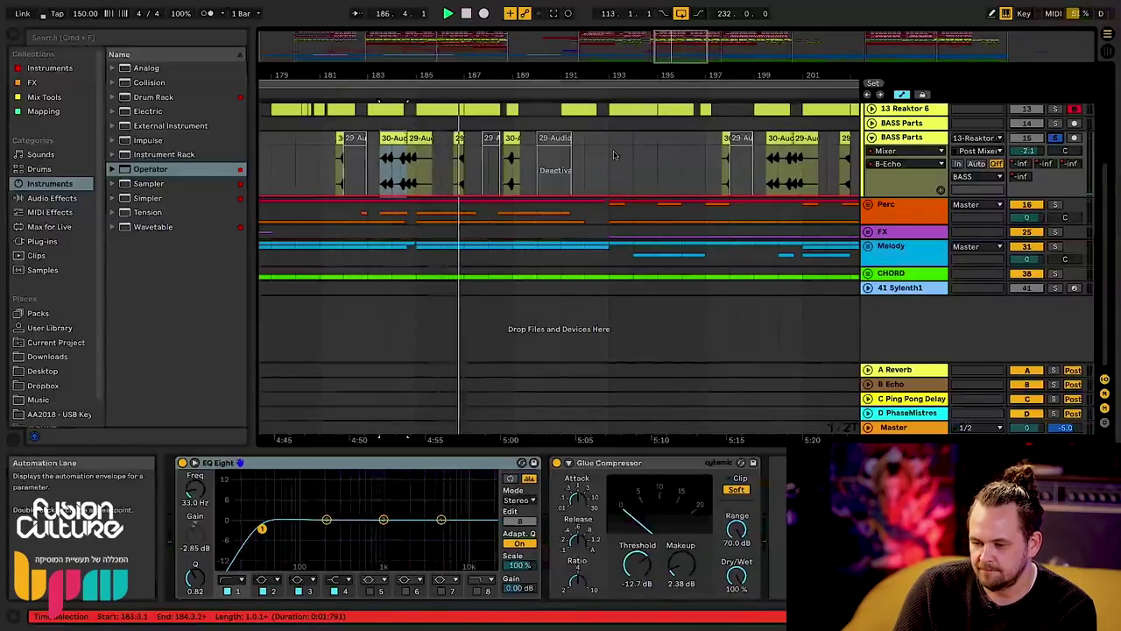
{"action": "left_click", "coordinate": [489, 137]}
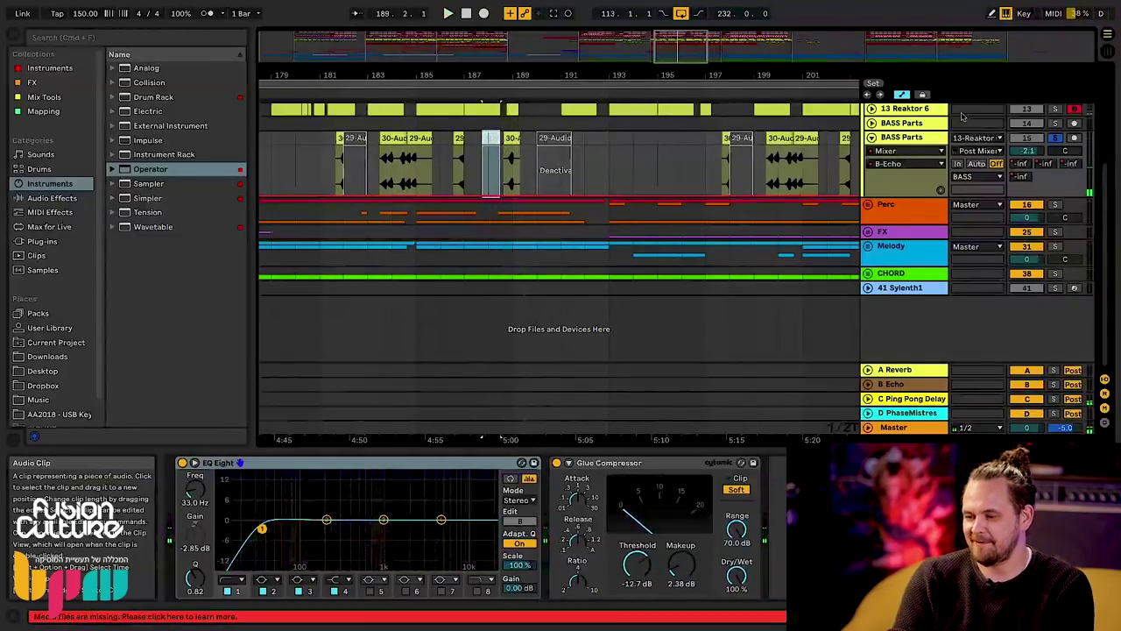
- Clear the solo on BASS Parts track 15 and fold both that track and the BASS group
{"action": "left_click", "coordinate": [871, 137]}
{"action": "scroll", "coordinate": [896, 142], "scroll_direction": "up", "scroll_amount": 4}
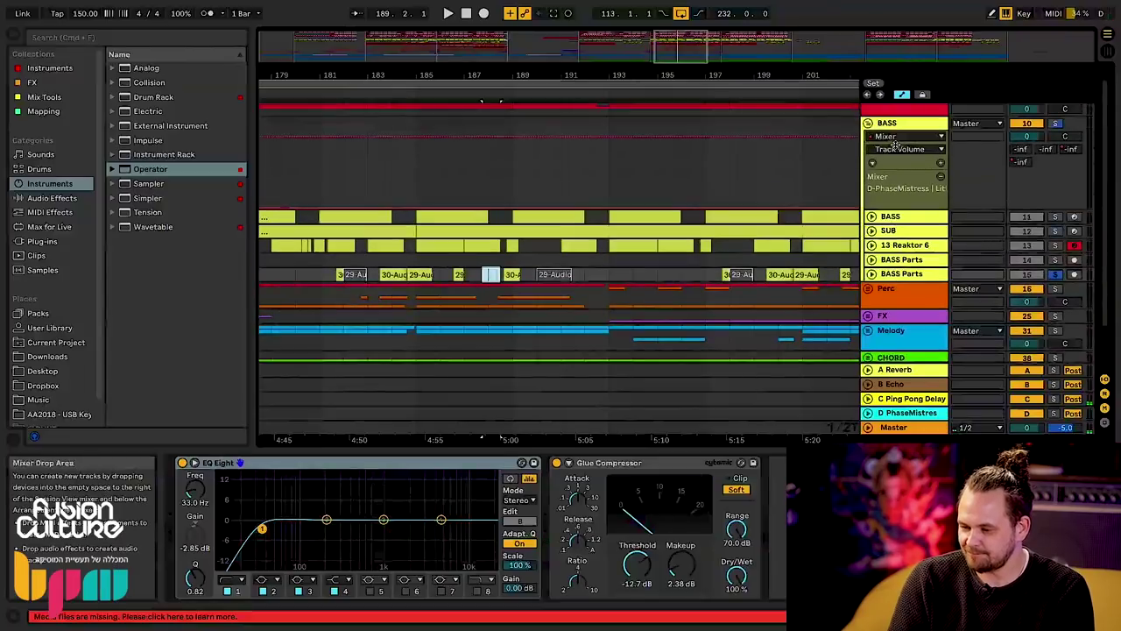
{"action": "left_click", "coordinate": [869, 123]}
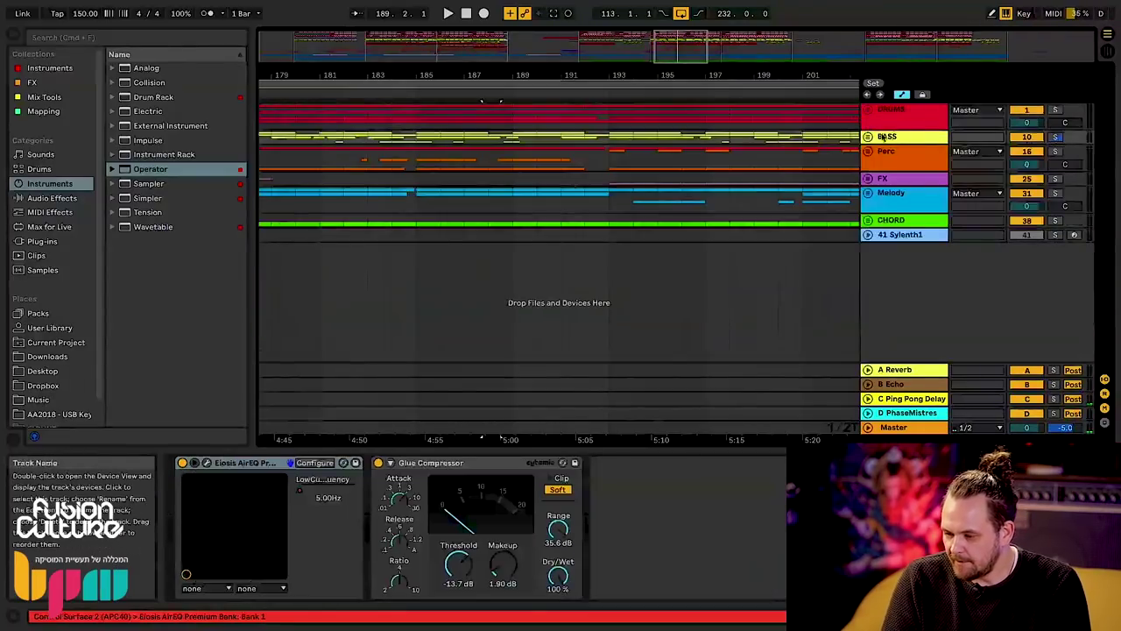
{"action": "left_click", "coordinate": [869, 136]}
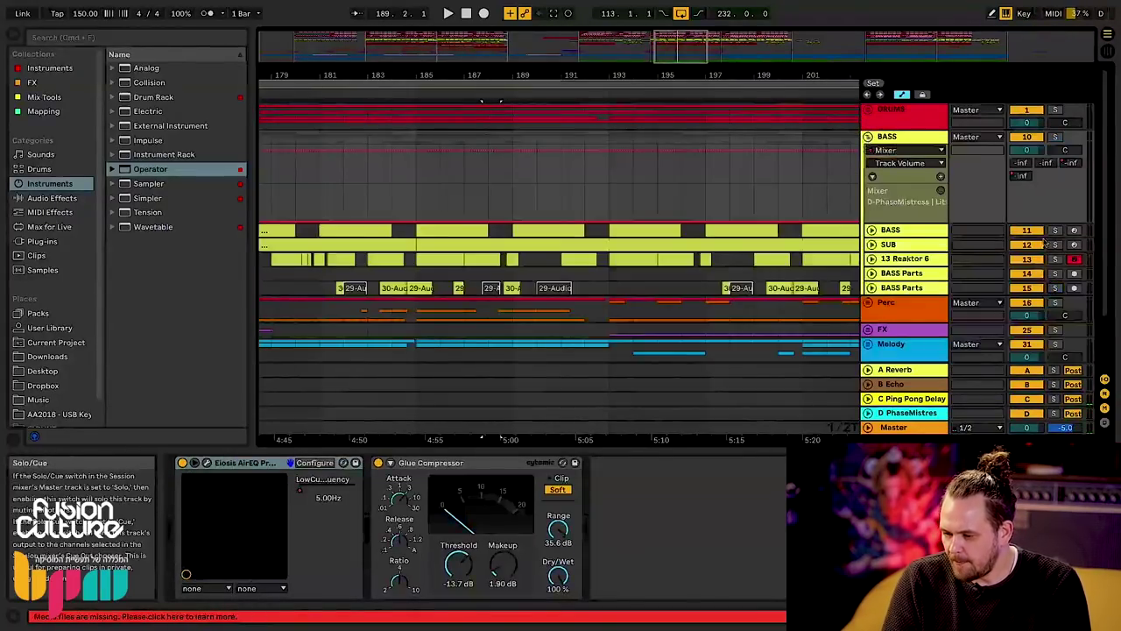
{"action": "left_click", "coordinate": [869, 137]}
- Unfold the Perc group, show the NoiseCymbal track's Operator device, and arm the track for live playing
{"action": "left_click", "coordinate": [869, 152]}
{"action": "scroll", "coordinate": [893, 229], "scroll_direction": "down", "scroll_amount": 2}
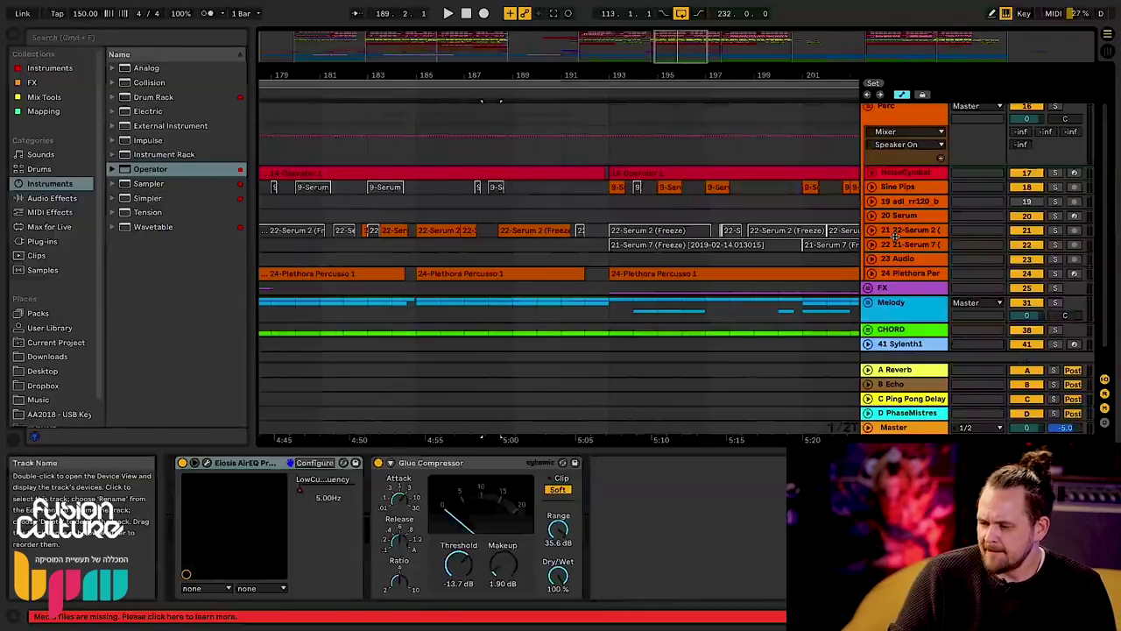
{"action": "left_click", "coordinate": [922, 173]}
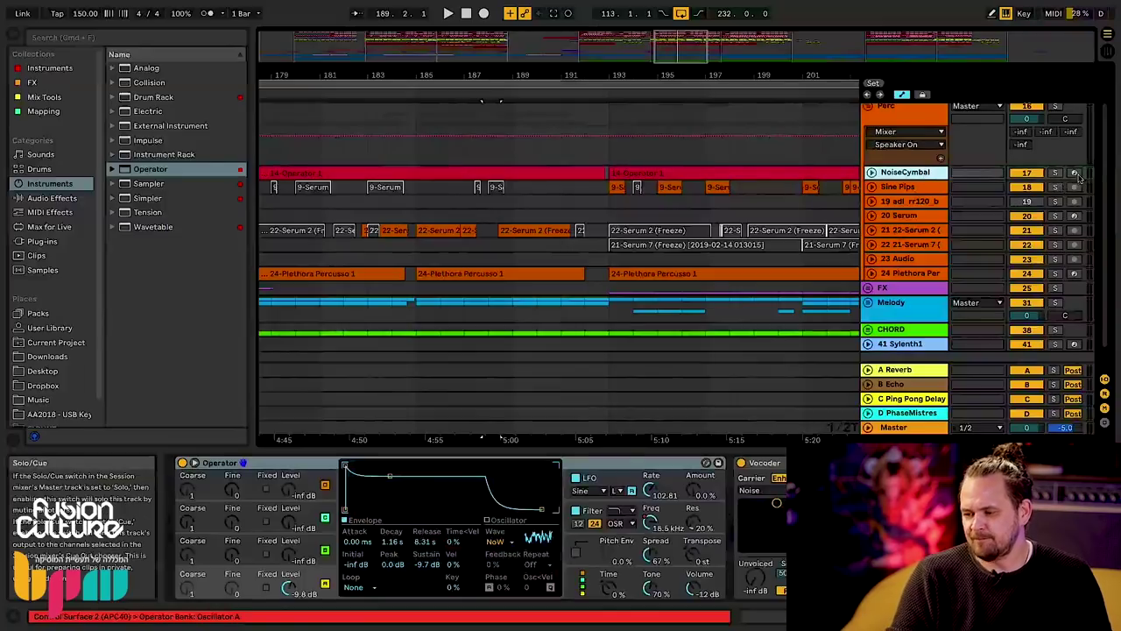
{"action": "left_click", "coordinate": [1076, 173]}
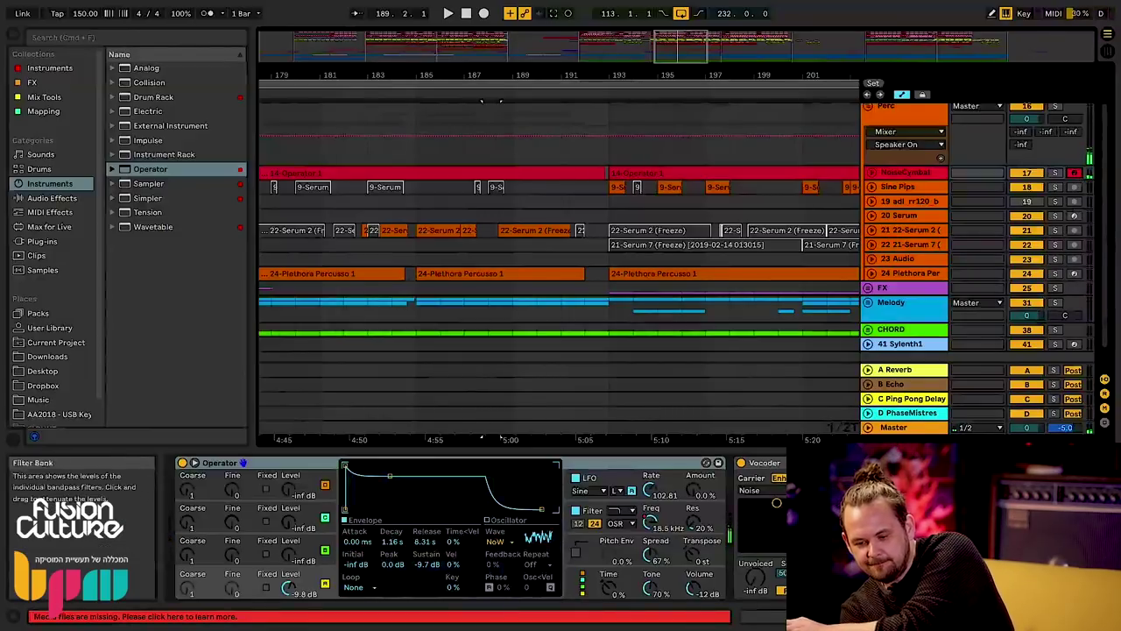
- Review the NoiseCymbal effects chain through Vocoder and Reverb, and set the EQ Eight low-cut frequency to 441 Hz
{"action": "left_click", "coordinate": [494, 463]}
{"action": "scroll", "coordinate": [494, 463], "scroll_direction": "right", "scroll_amount": 3}
{"action": "scroll", "coordinate": [494, 490], "scroll_direction": "right", "scroll_amount": 6}
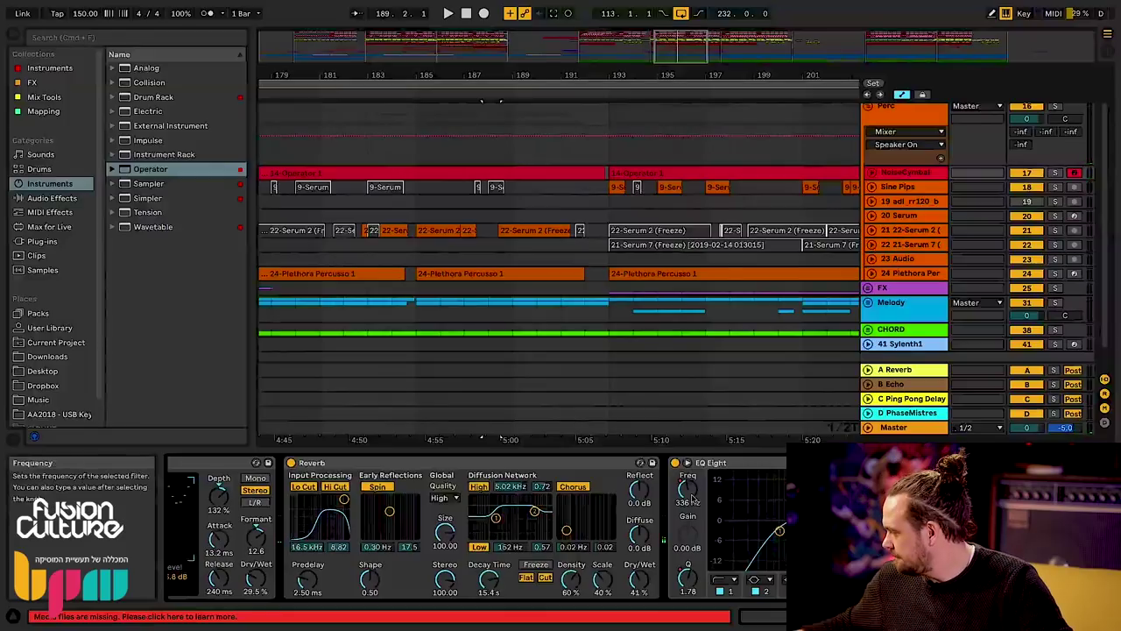
{"action": "mouse_move", "coordinate": [688, 487]}
{"action": "left_mouse_down"}
{"action": "mouse_move", "coordinate": [689, 468]}
{"action": "mouse_move", "coordinate": [689, 508]}
{"action": "mouse_move", "coordinate": [693, 498]}
{"action": "left_mouse_up"}
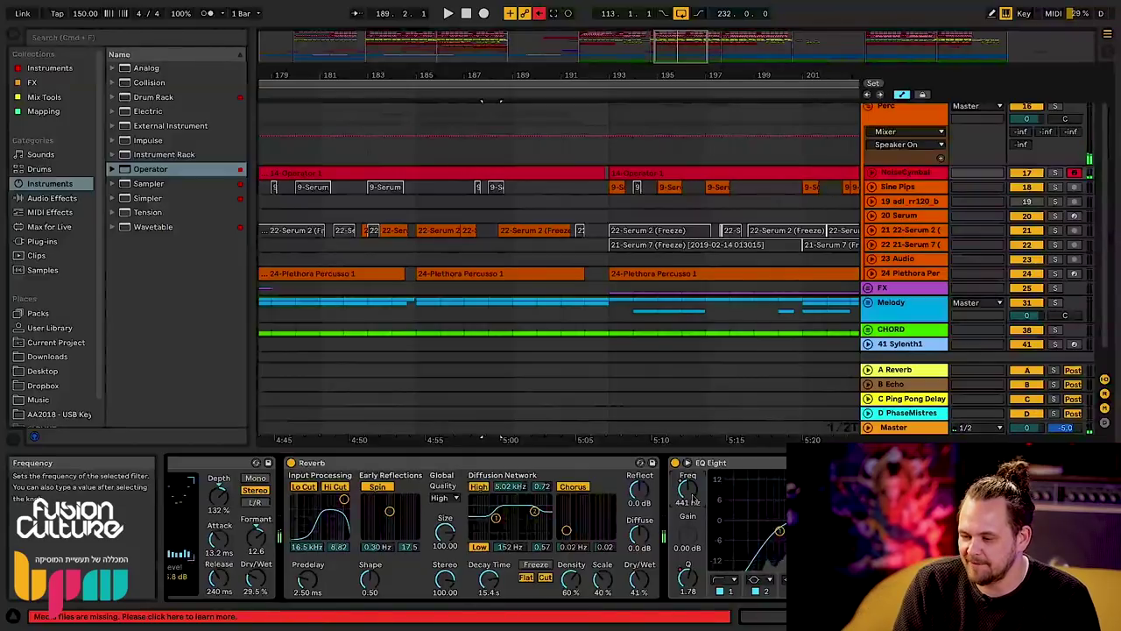
- Solo the NoiseCymbal track, play it briefly from bar 193, stop, and clear the solo
{"action": "left_click", "coordinate": [780, 172]}
{"action": "left_click", "coordinate": [1058, 173]}
{"action": "key", "text": "space"}
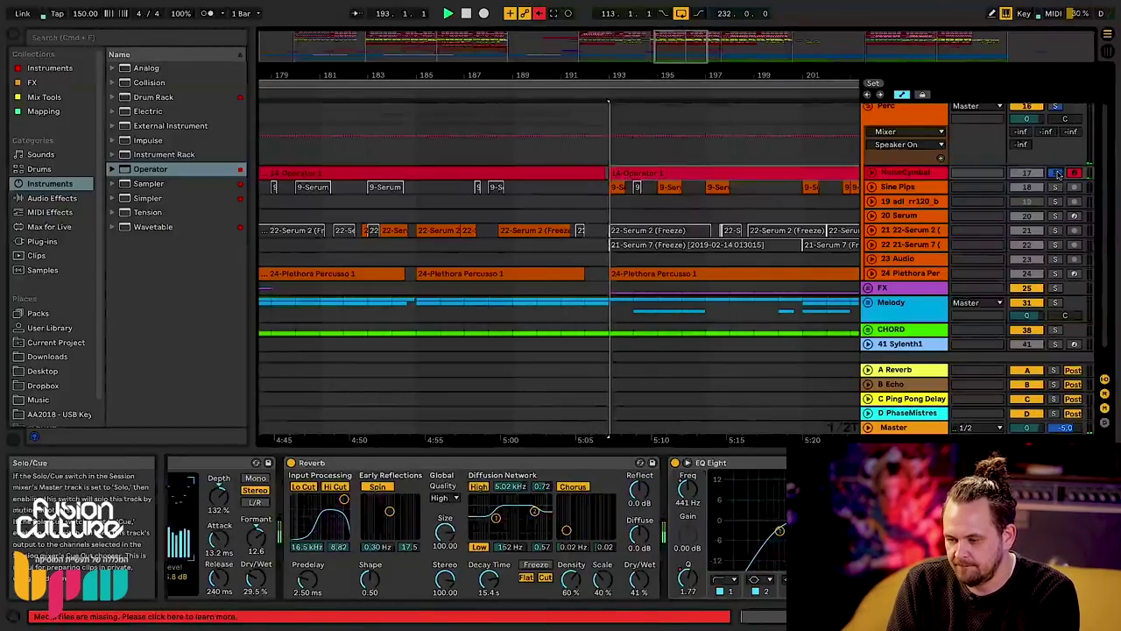
{"action": "key", "text": "space"}
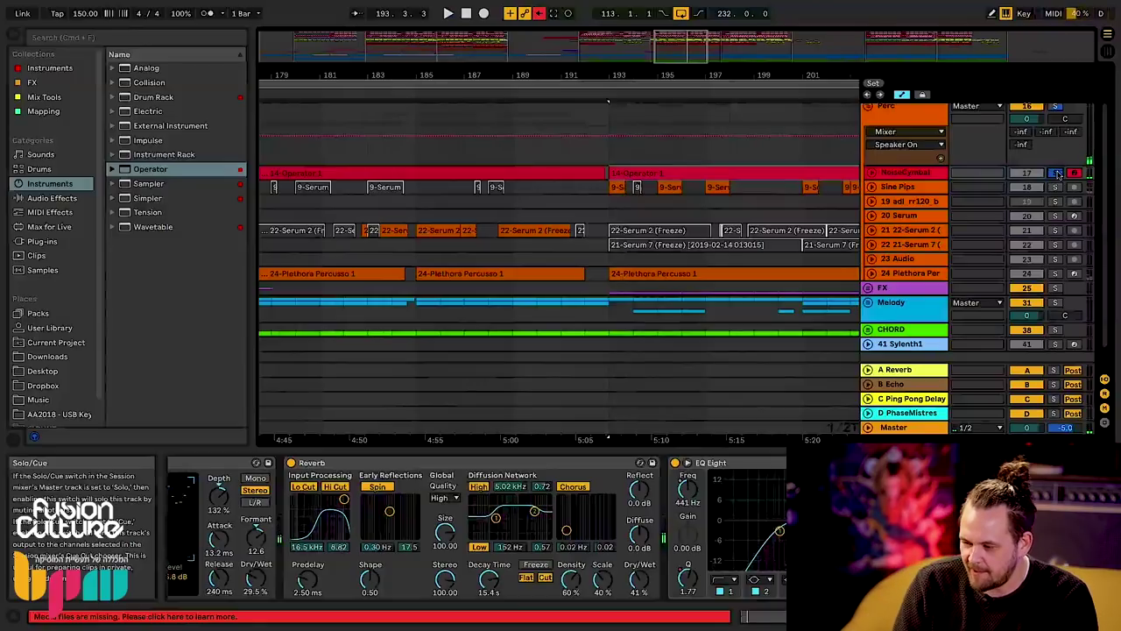
{"action": "left_click", "coordinate": [1058, 174]}
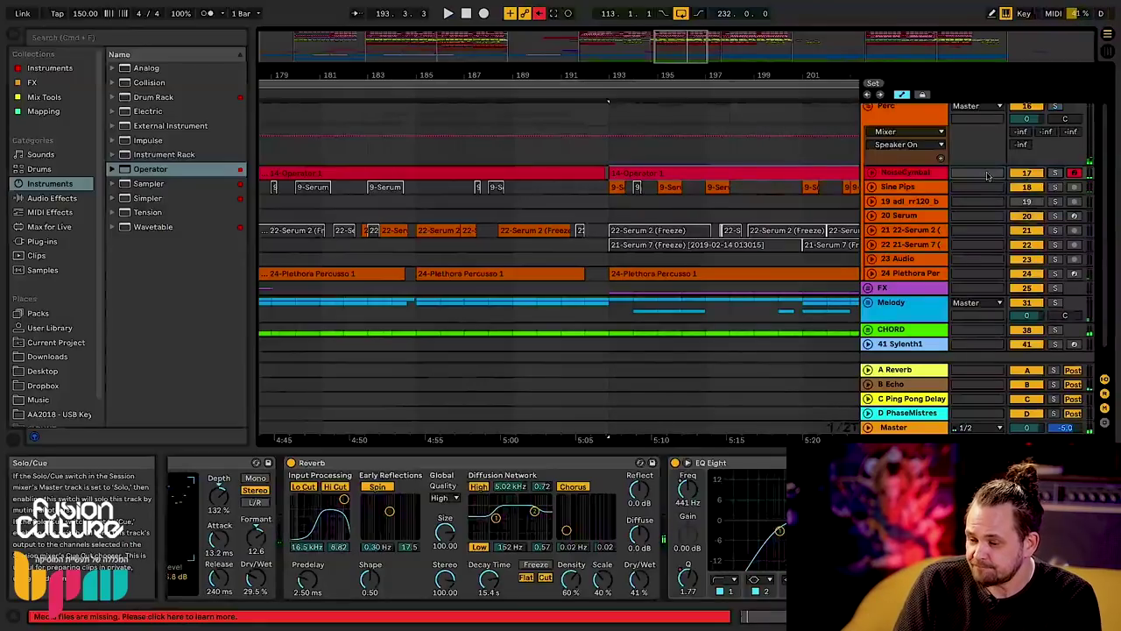
- Show the Sine Pips track's effects and play the track soloed from its clip at bar 193
{"action": "left_click", "coordinate": [891, 188]}
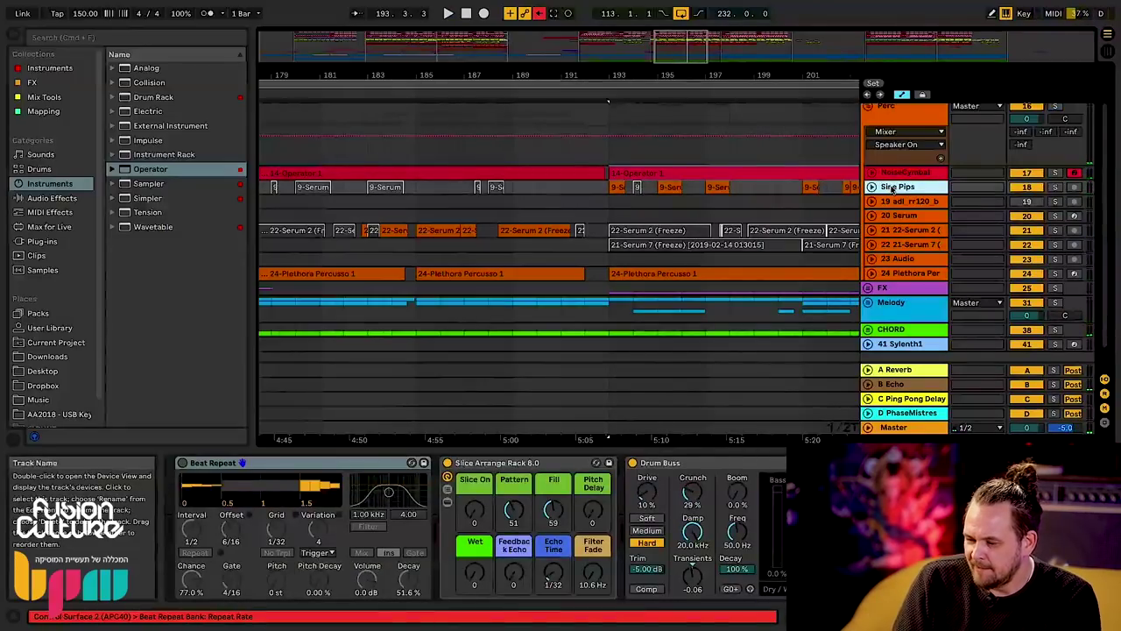
{"action": "left_click", "coordinate": [633, 191]}
{"action": "key", "text": "space"}
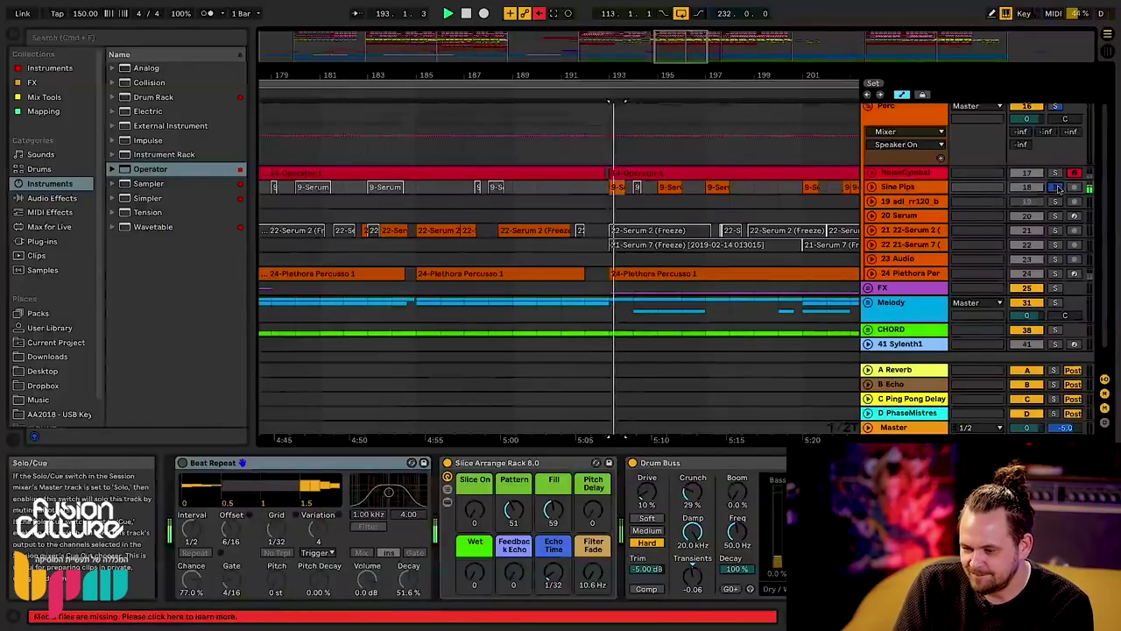
{"action": "left_click", "coordinate": [1056, 187]}
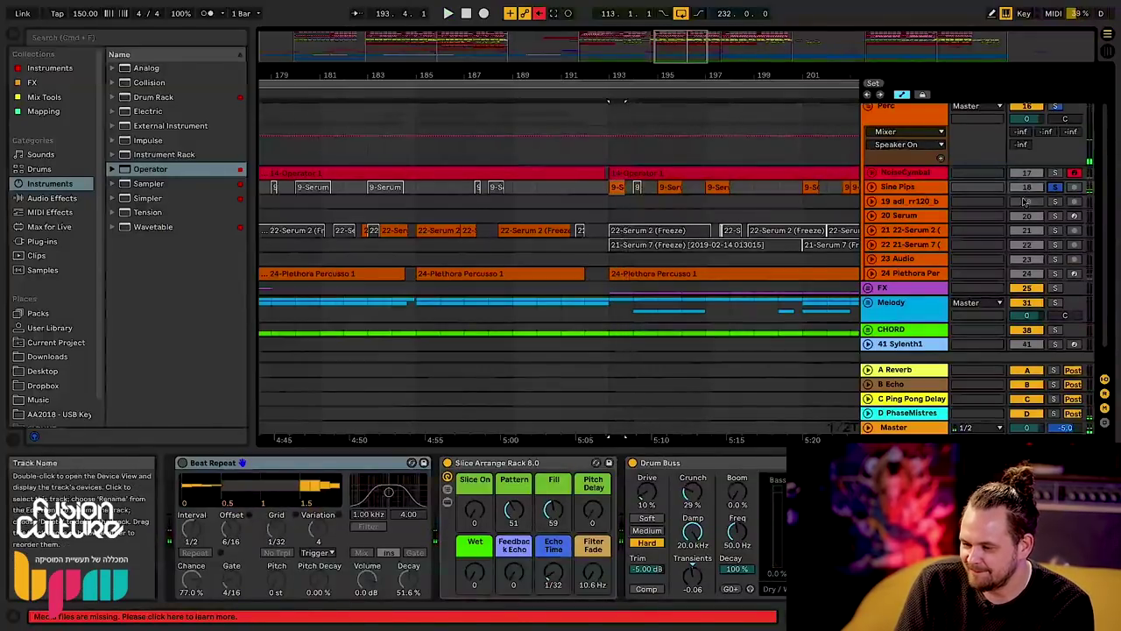
- Show the Plethora percussion rack on track 24 and arm the track for live playing
{"action": "left_click", "coordinate": [909, 273]}
{"action": "double_click", "coordinate": [908, 275]}
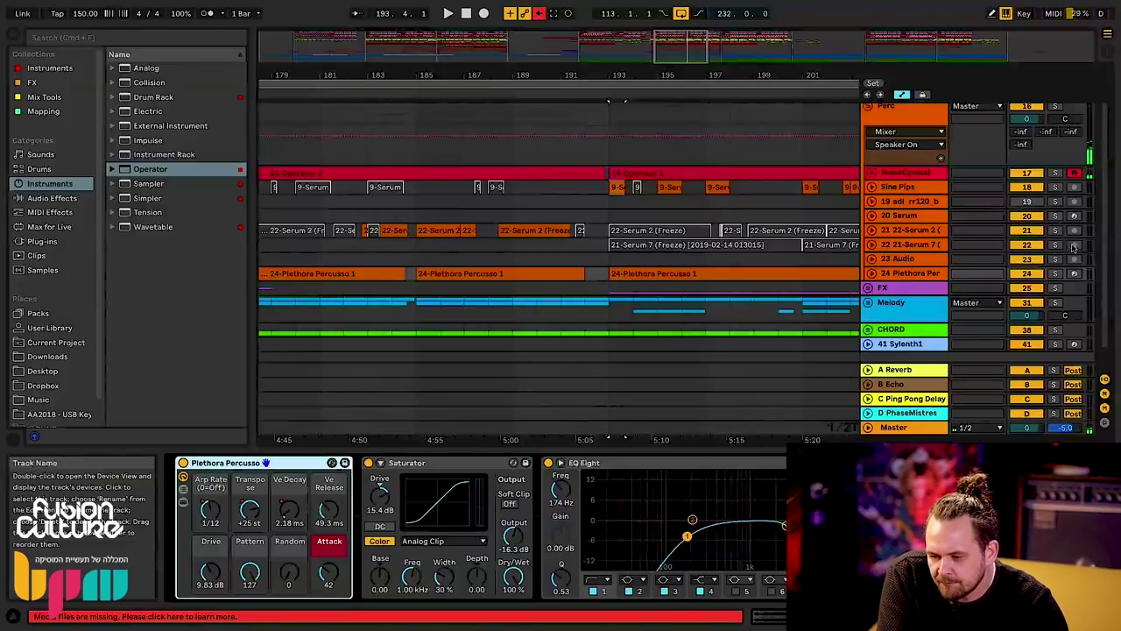
{"action": "left_click", "coordinate": [1074, 273]}
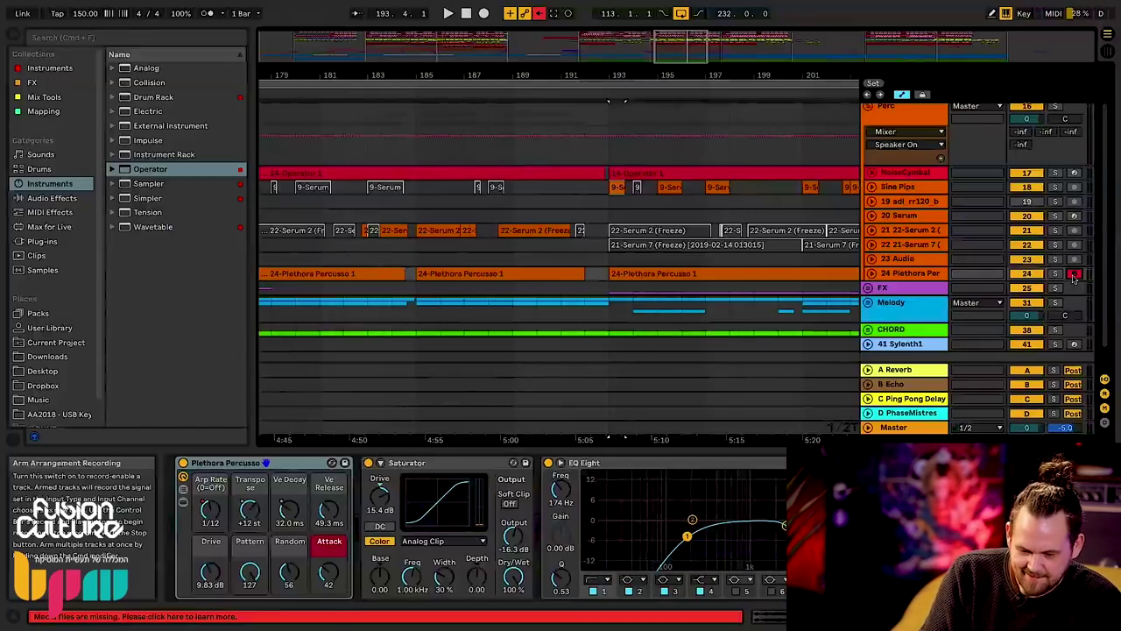
- Reveal the devices inside the Plethora percussion rack and look through the Perc 001 Sampler's full layer list in the zone editor
{"action": "left_click", "coordinate": [184, 503]}
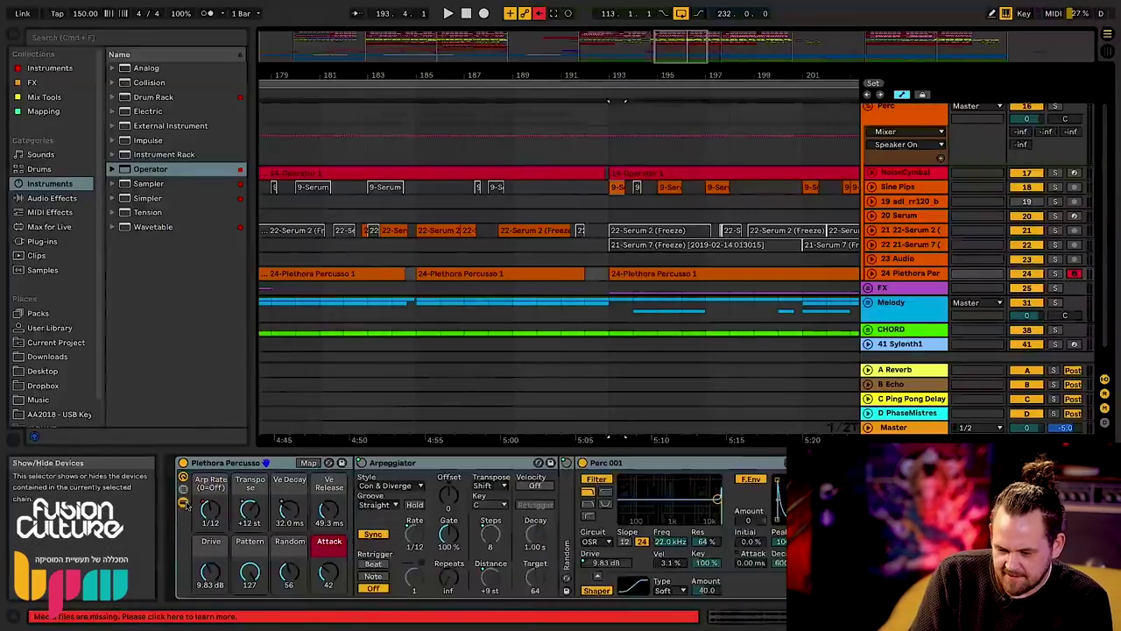
{"action": "left_click", "coordinate": [703, 455]}
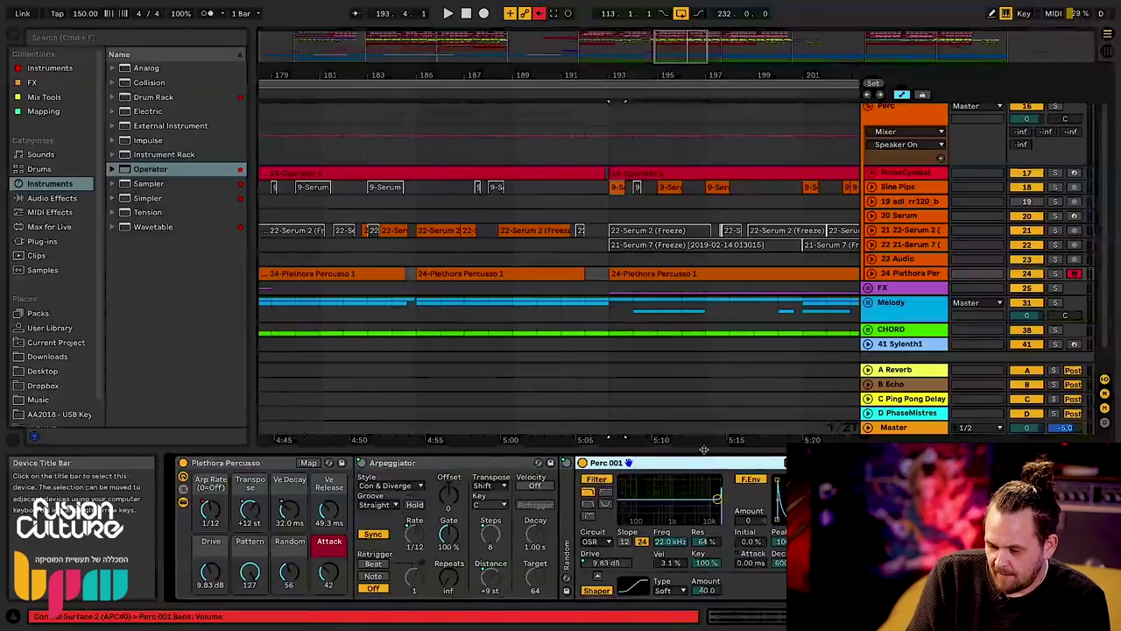
{"action": "left_click_drag", "start_coordinate": [703, 449], "coordinate": [666, 80]}
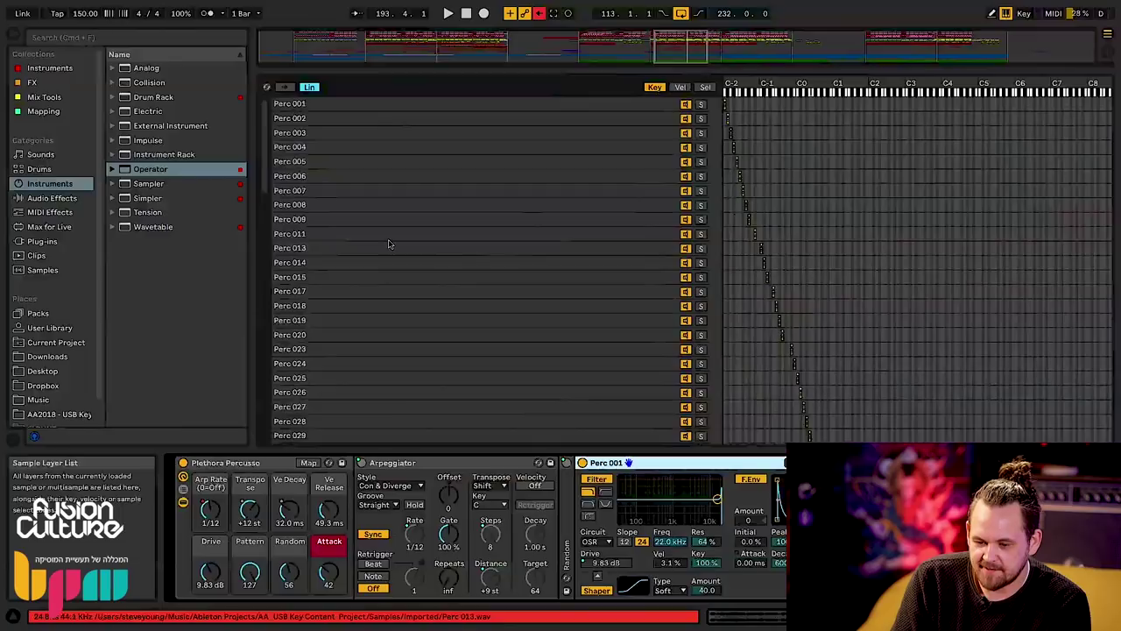
{"action": "scroll", "coordinate": [358, 227], "scroll_direction": "down", "scroll_amount": 10}
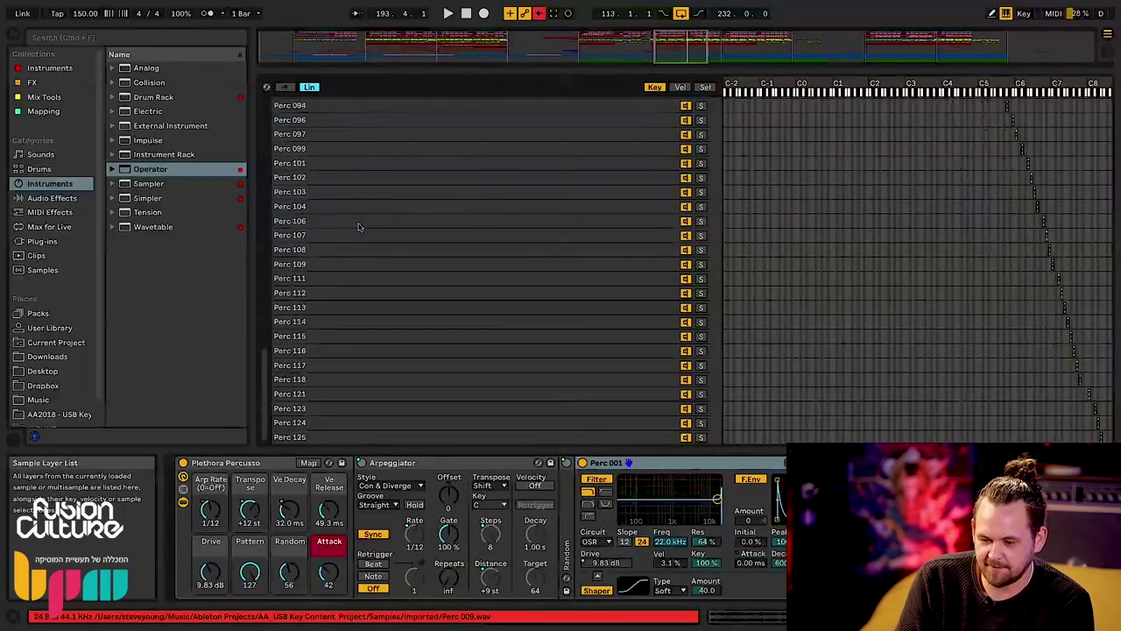
{"action": "scroll", "coordinate": [358, 227], "scroll_direction": "up", "scroll_amount": 10}
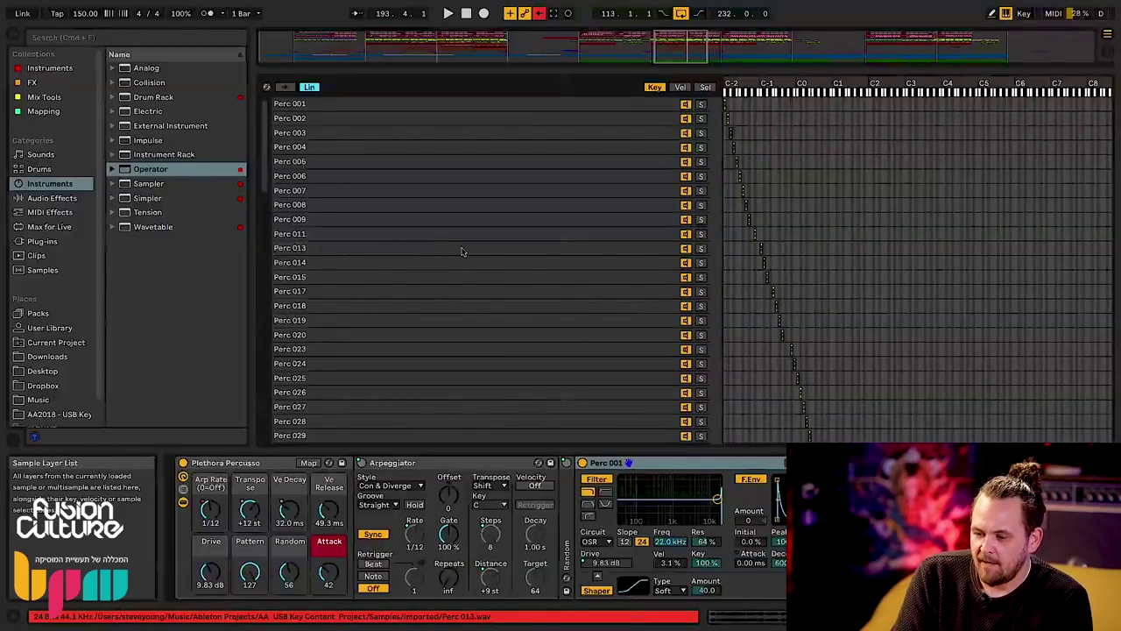
- Select all the Perc sample layers and distribute their key ranges around the root key
{"action": "left_click", "coordinate": [563, 192]}
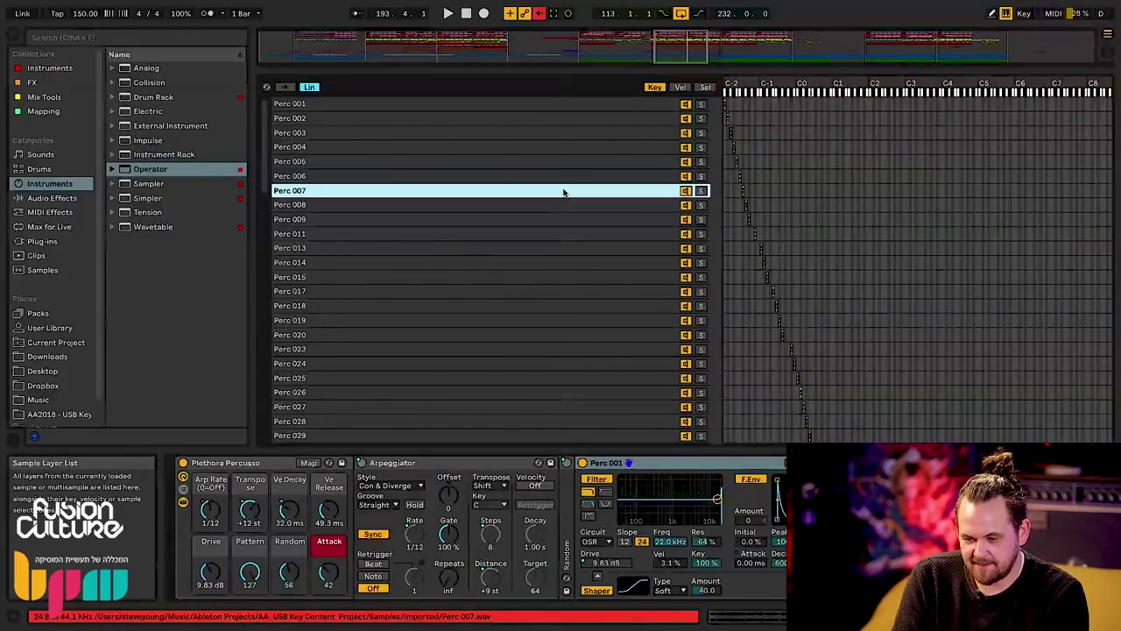
{"action": "key", "text": "super+a"}
{"action": "right_click", "coordinate": [506, 193]}
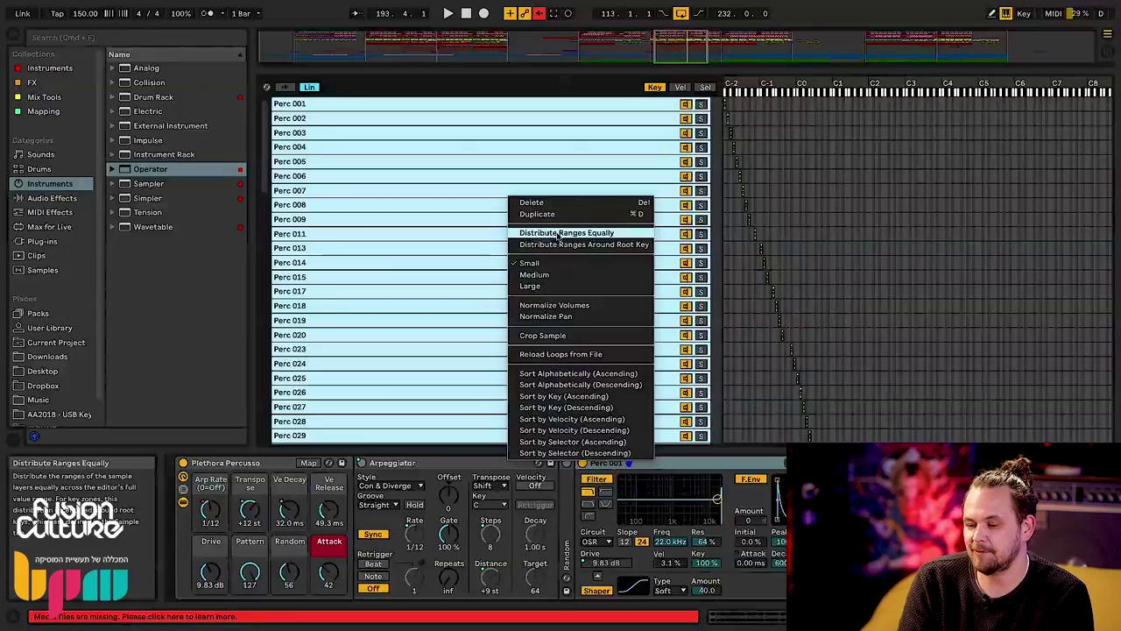
{"action": "left_click", "coordinate": [582, 245]}
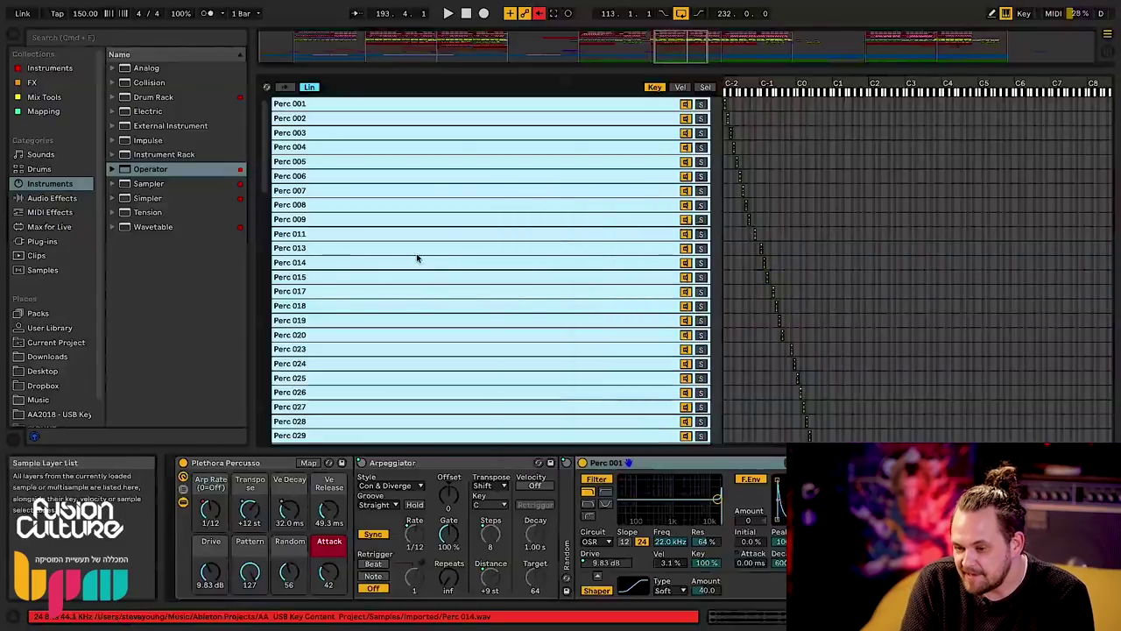
- Select the Perc 001 layer and examine how the samples' key zones are laid out across the keyboard
{"action": "left_click", "coordinate": [630, 106]}
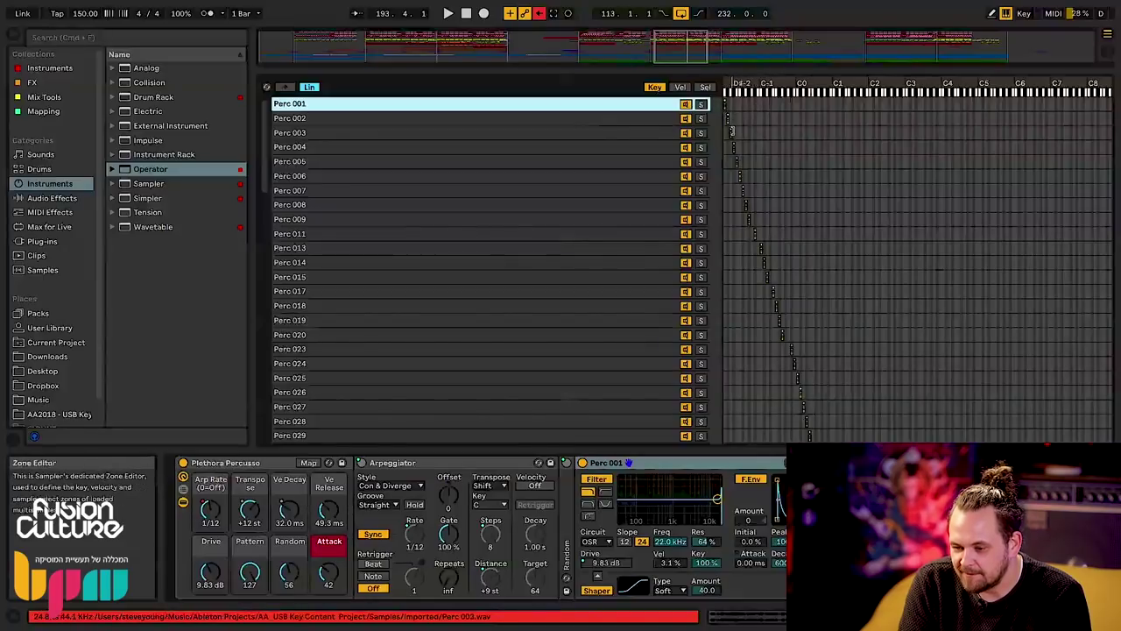
{"action": "scroll", "coordinate": [762, 227], "scroll_direction": "down", "scroll_amount": 4}
{"action": "scroll", "coordinate": [762, 227], "scroll_direction": "down", "scroll_amount": 7}
{"action": "scroll", "coordinate": [914, 284], "scroll_direction": "down", "scroll_amount": 8}
{"action": "scroll", "coordinate": [913, 285], "scroll_direction": "up", "scroll_amount": 17}
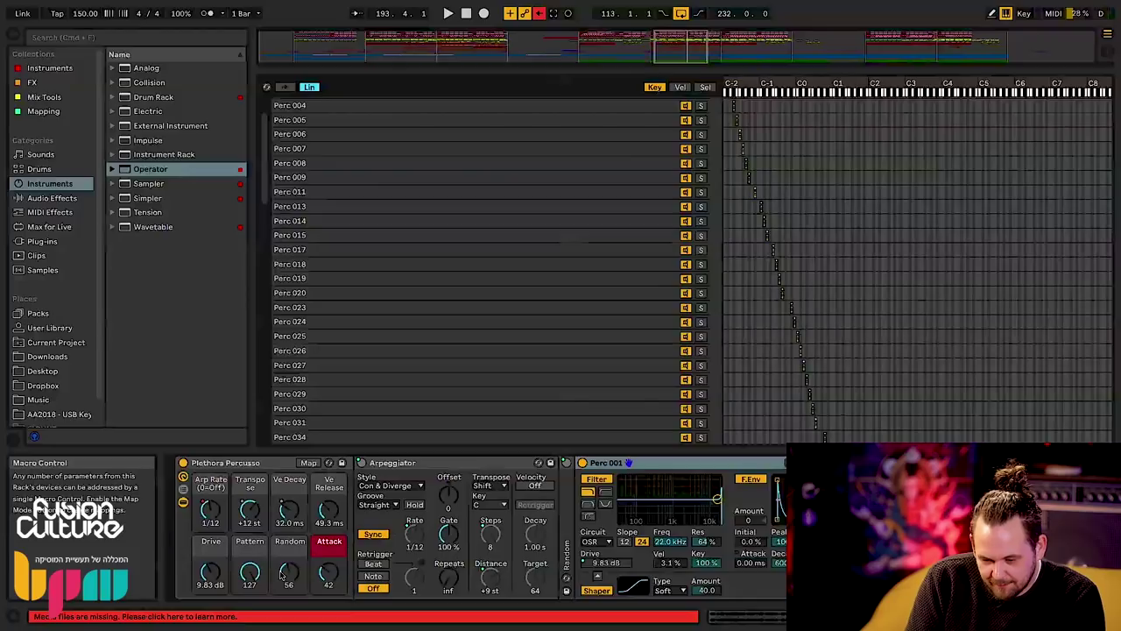
- Set the rack's Random macro to 0, Ve Decay to 197 ms and Pattern to 118
{"action": "left_click_drag", "start_coordinate": [282, 574], "coordinate": [282, 613]}
{"action": "left_click_drag", "start_coordinate": [288, 510], "coordinate": [288, 477]}
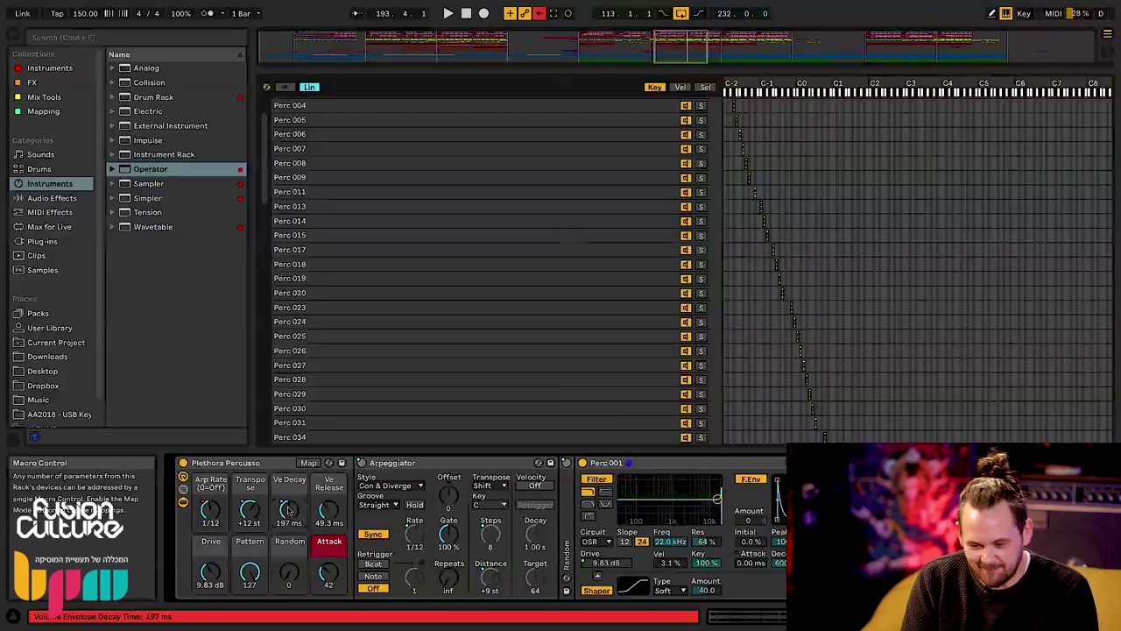
{"action": "left_click_drag", "start_coordinate": [250, 573], "coordinate": [249, 578]}
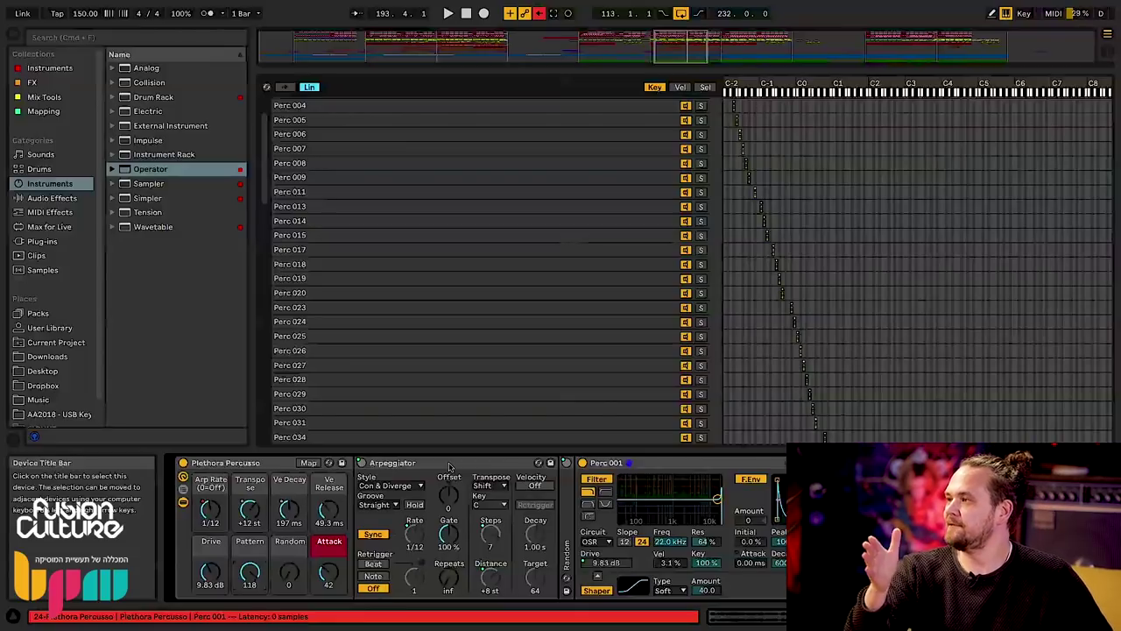
- Unfold the Random MIDI effect in the rack to show its settings, and select the Perc 001 Sampler
{"action": "double_click", "coordinate": [567, 505]}
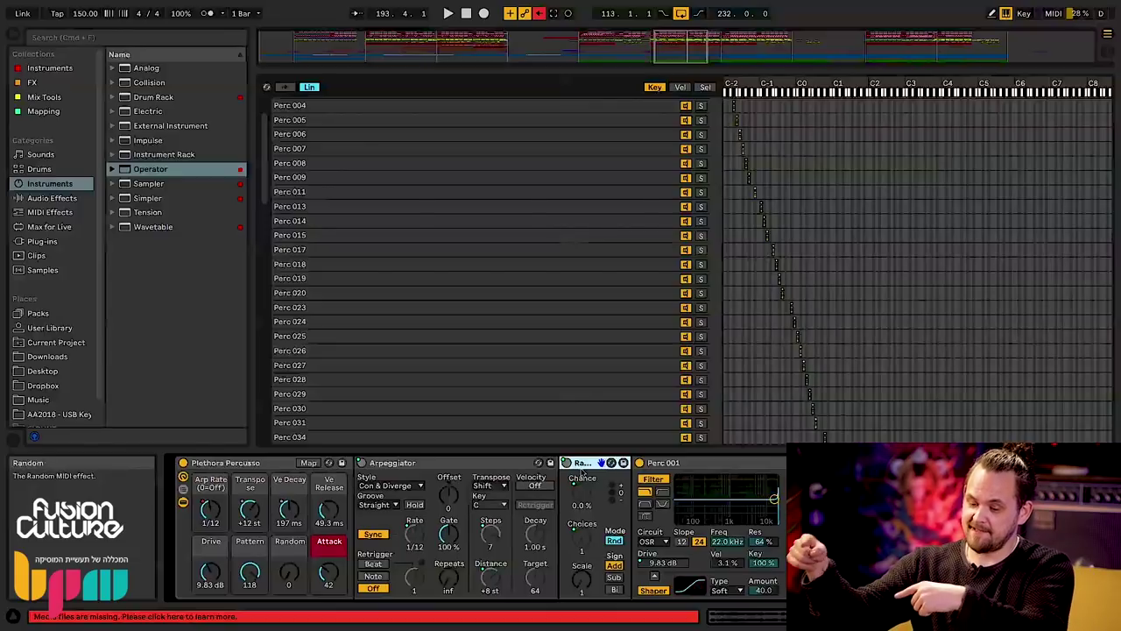
{"action": "left_click", "coordinate": [700, 464]}
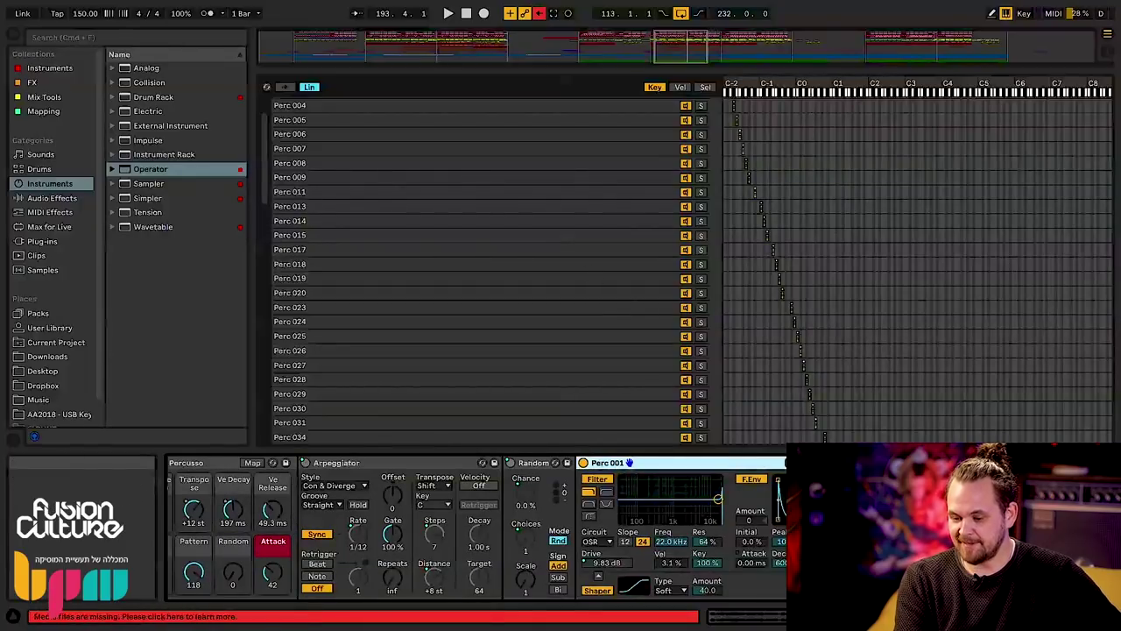
- Show the Perc 001 Sampler's sample properties, select the Plethora Percusso rack and re-enable the overridden automation
{"action": "left_click", "coordinate": [828, 463]}
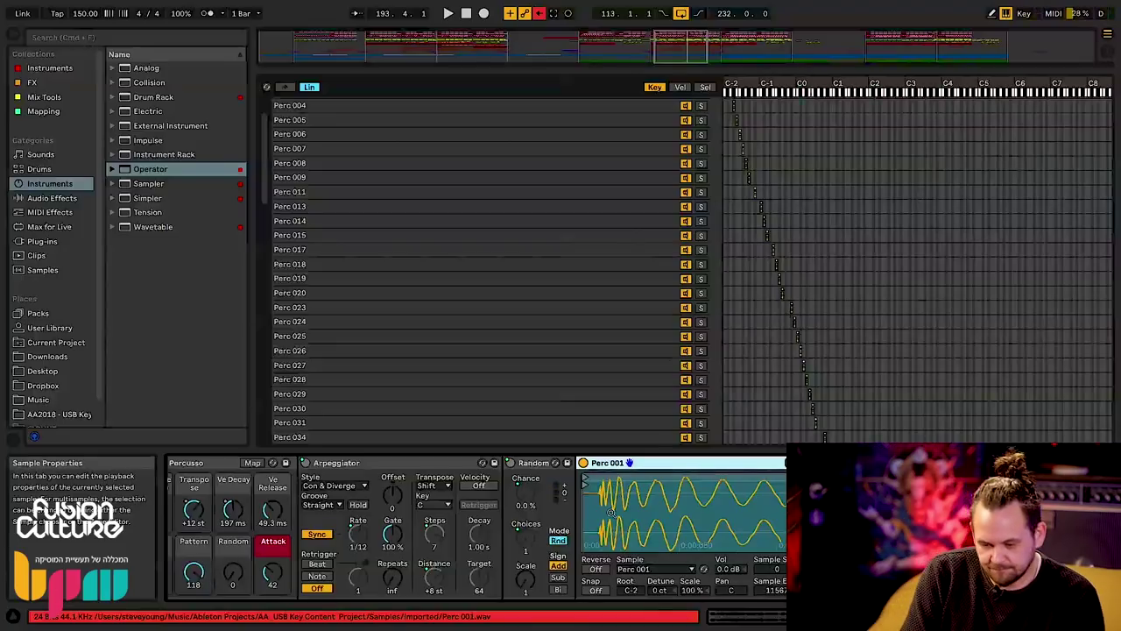
{"action": "left_click", "coordinate": [230, 461]}
{"action": "left_click", "coordinate": [231, 463]}
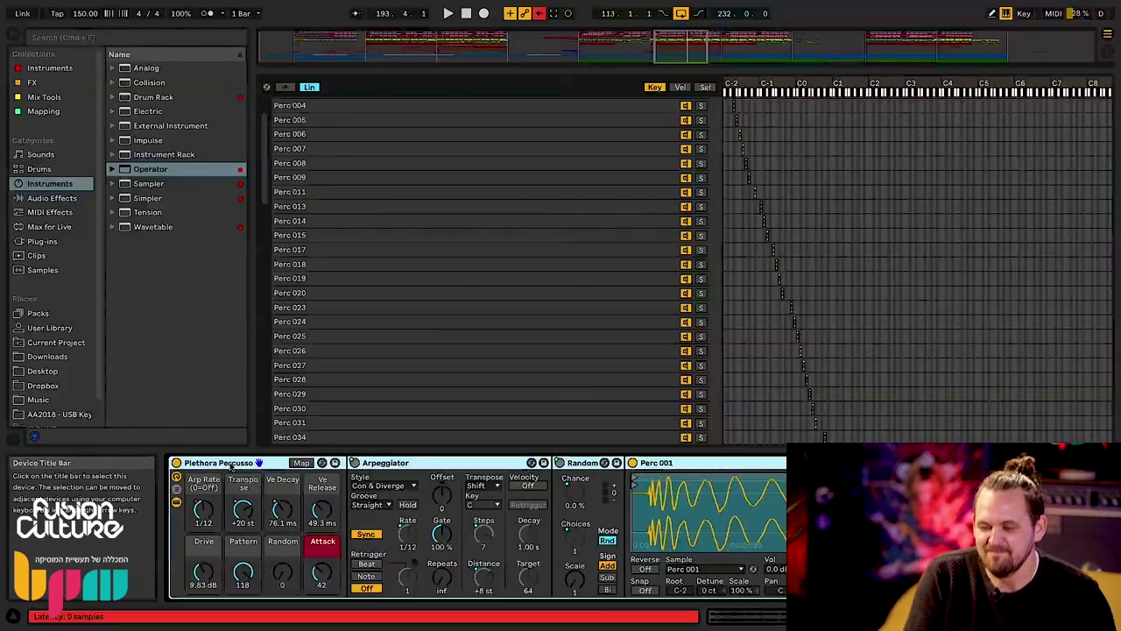
{"action": "left_click", "coordinate": [539, 14]}
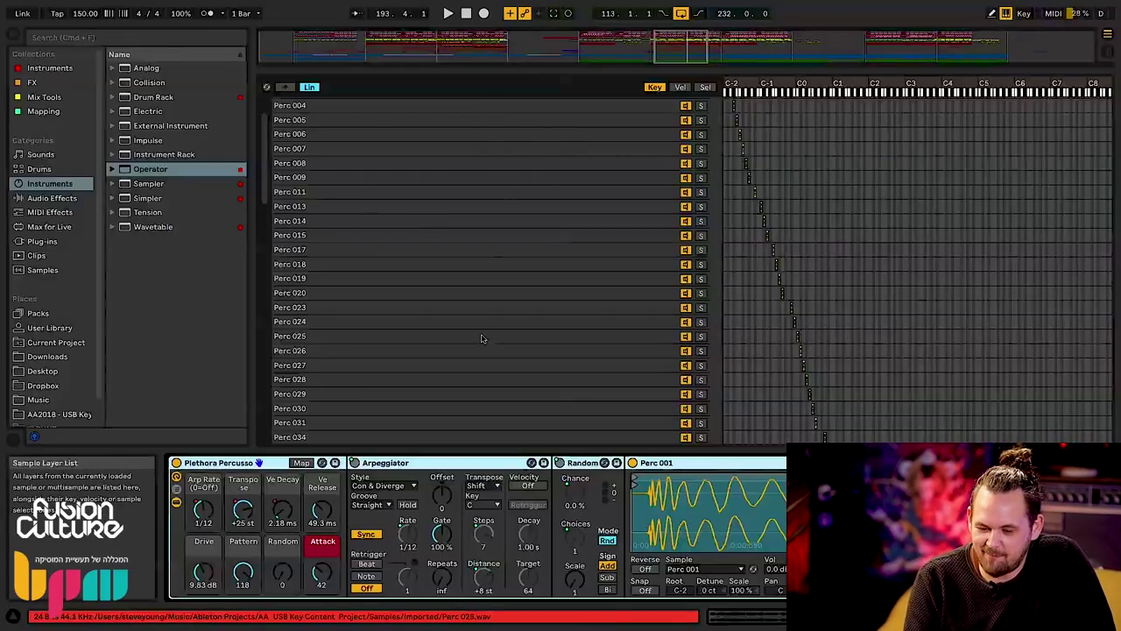
- Close the Sampler's key zone editor to return to the arrangement and hide the devices inside the Plethora Percusso rack
{"action": "scroll", "coordinate": [481, 338], "scroll_direction": "down", "scroll_amount": 3}
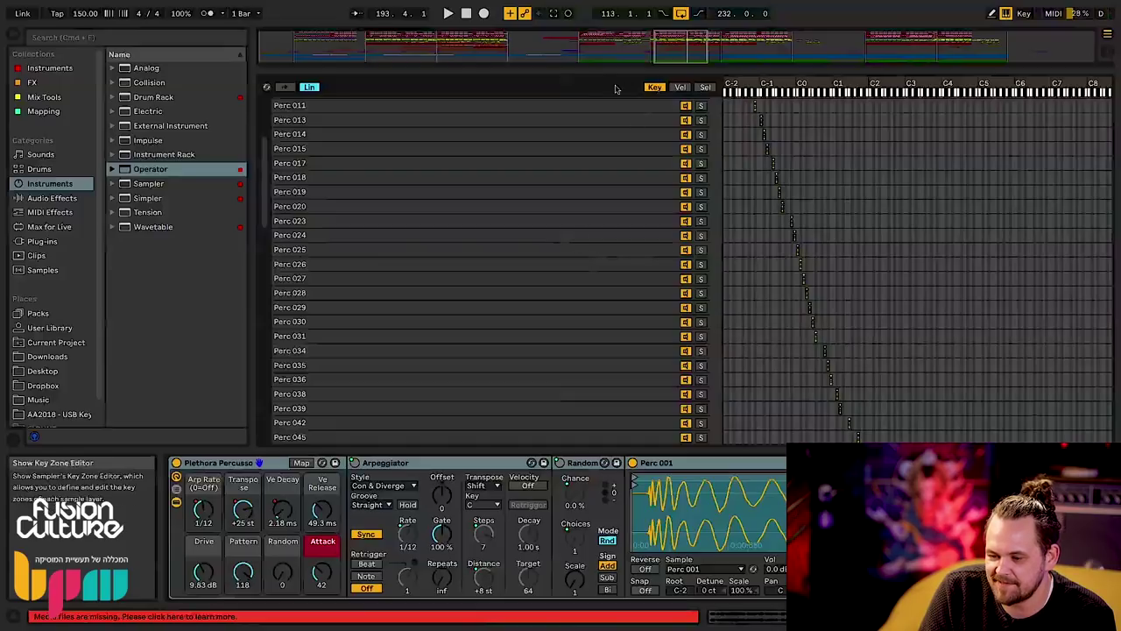
{"action": "left_click_drag", "start_coordinate": [579, 73], "coordinate": [446, 433]}
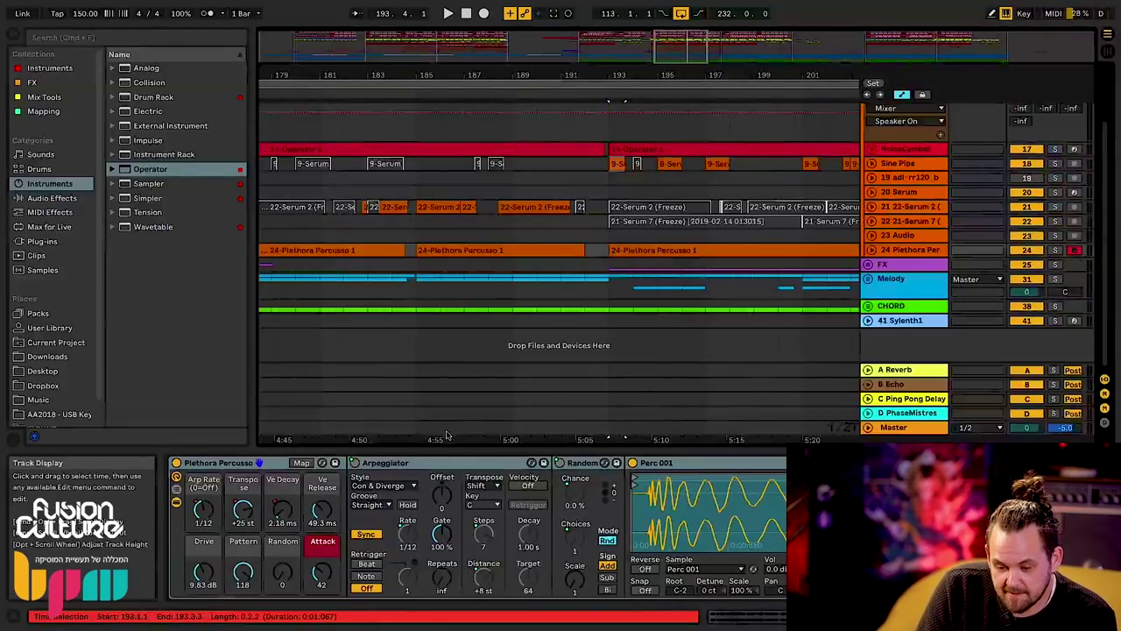
{"action": "left_click", "coordinate": [176, 502]}
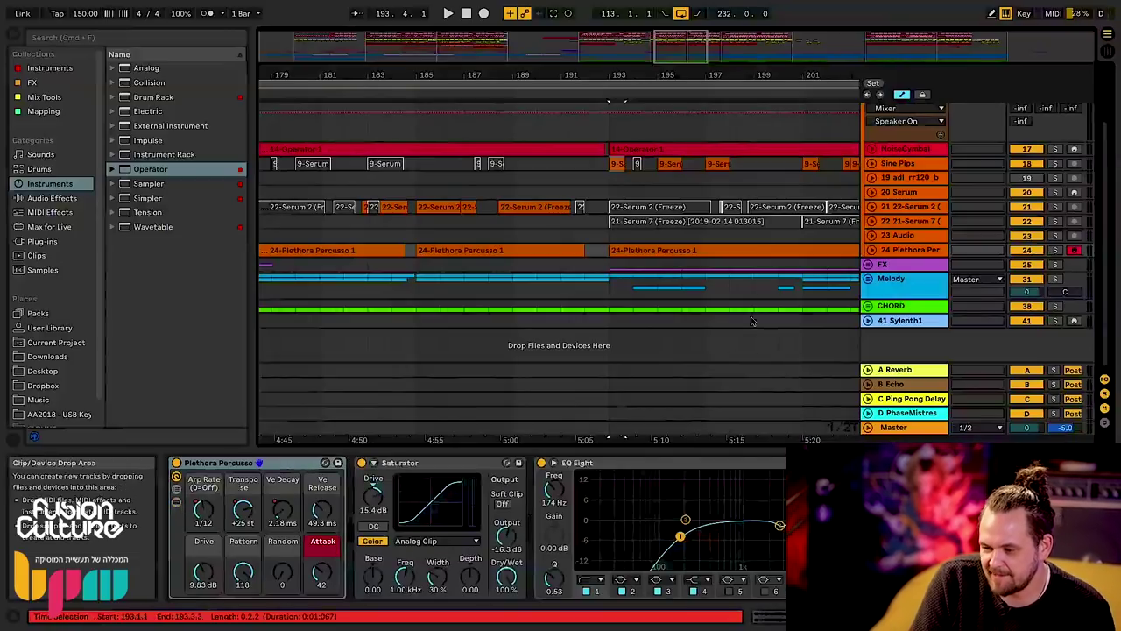
- Unfold track 21, audition its frozen Serum 2 clips from bars 185 and 188 in solo, then unsolo and fold it
{"action": "left_click", "coordinate": [871, 206]}
{"action": "left_click", "coordinate": [441, 208]}
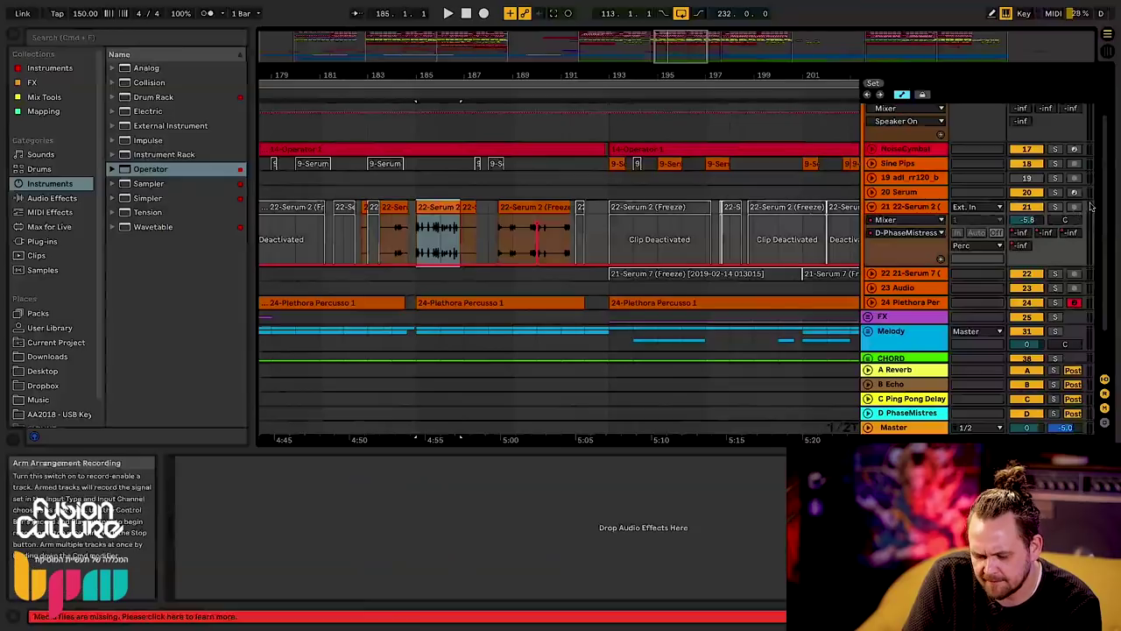
{"action": "left_click", "coordinate": [1055, 206]}
{"action": "key", "text": "space"}
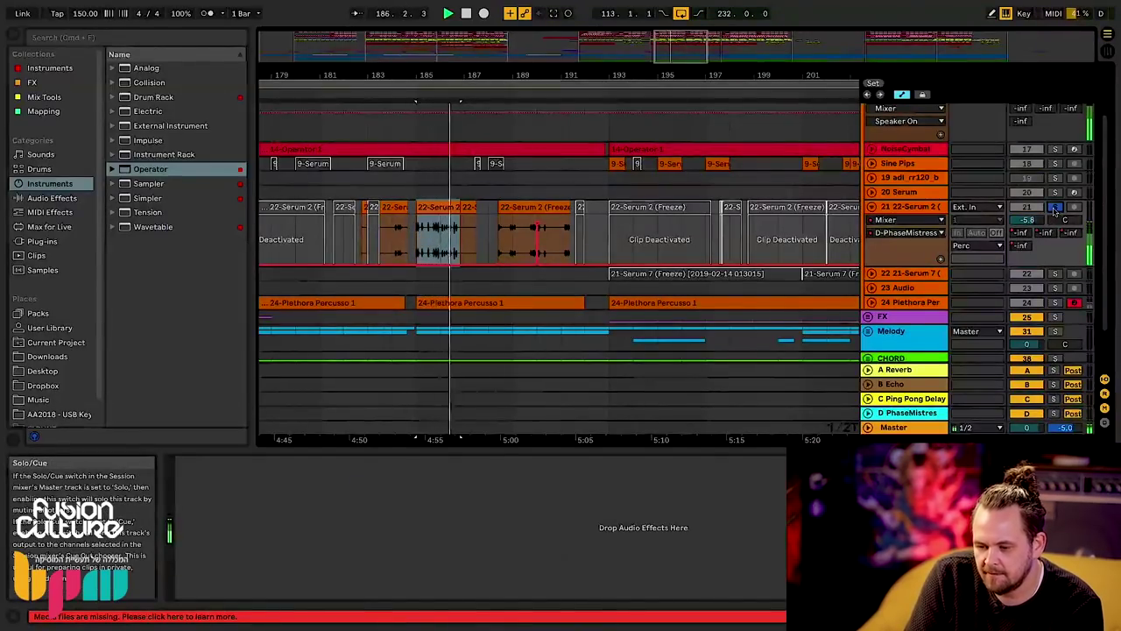
{"action": "left_click", "coordinate": [520, 205]}
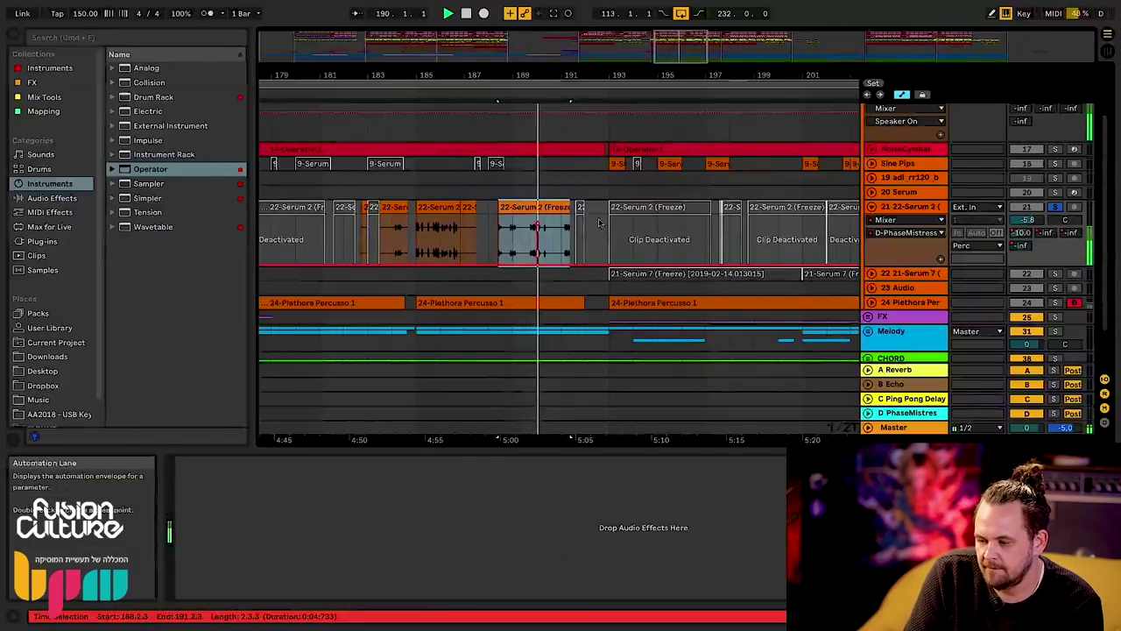
{"action": "left_click", "coordinate": [1033, 209]}
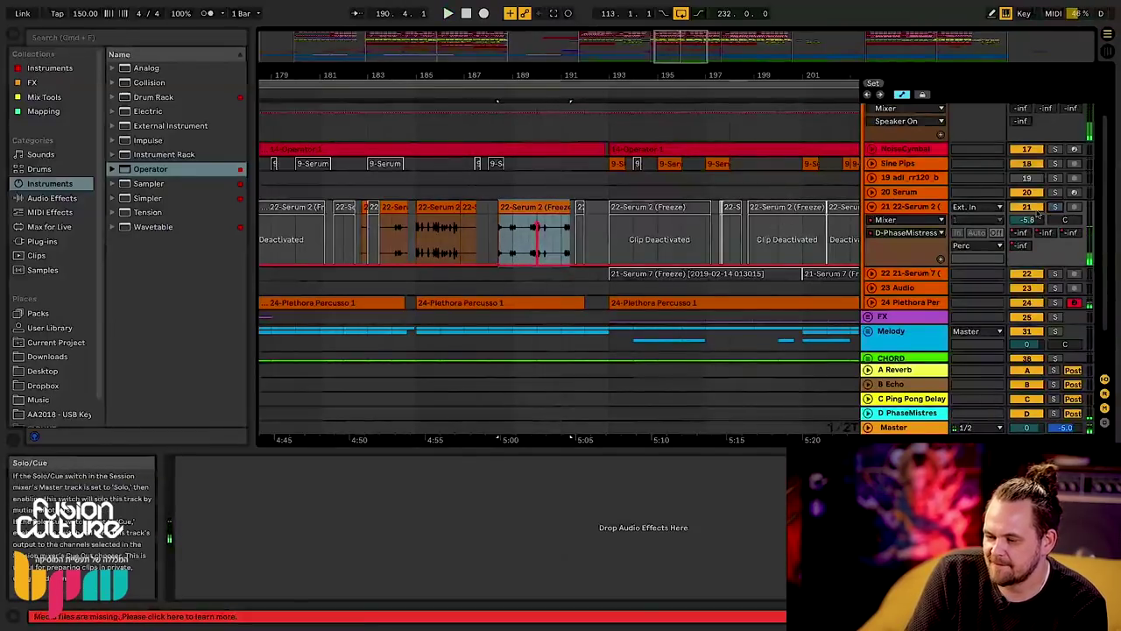
{"action": "left_click", "coordinate": [872, 206]}
- Select the 20 Serum track to show its device, fold the Perc group and unfold the FX group
{"action": "left_click", "coordinate": [902, 192]}
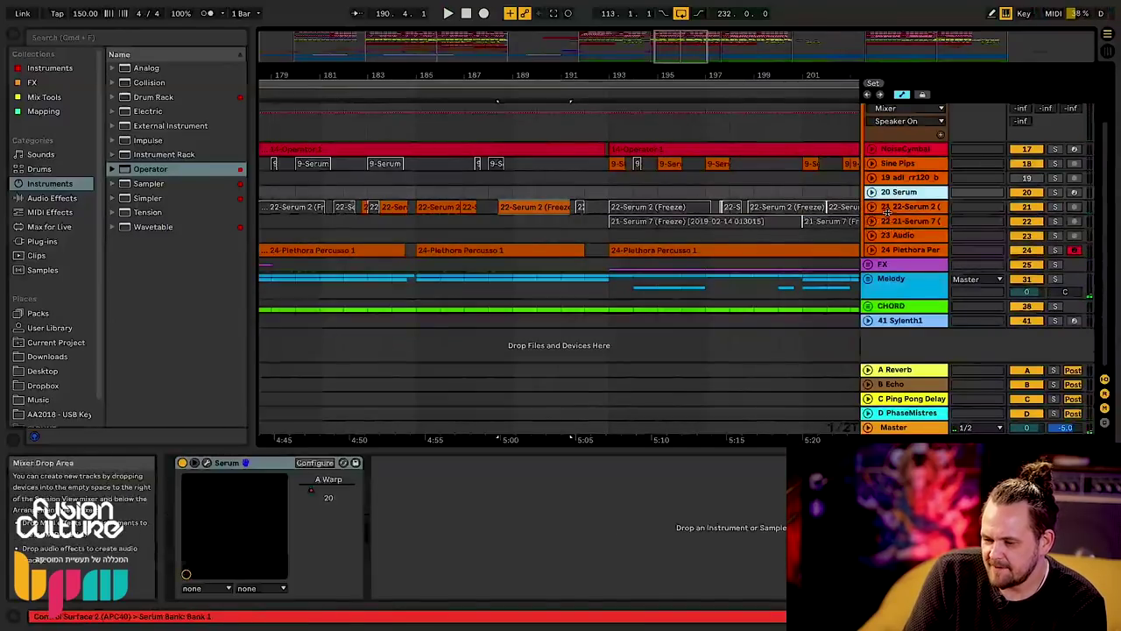
{"action": "mouse_move", "coordinate": [780, 76]}
{"action": "left_mouse_down"}
{"action": "mouse_move", "coordinate": [779, 60]}
{"action": "mouse_move", "coordinate": [775, 72]}
{"action": "left_mouse_up"}
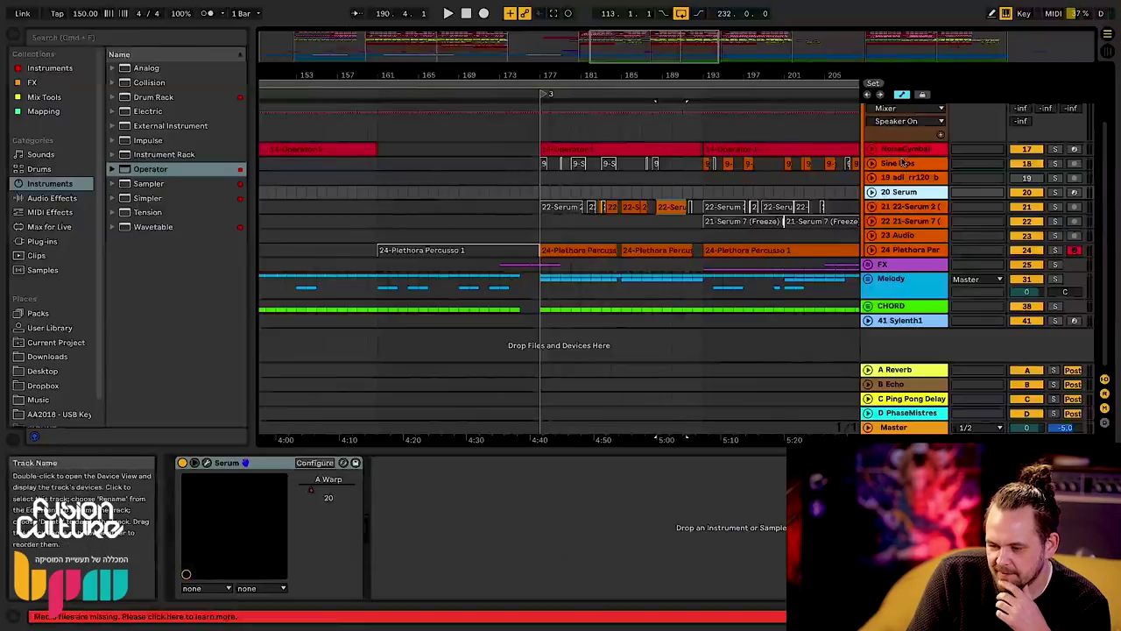
{"action": "left_click", "coordinate": [868, 110]}
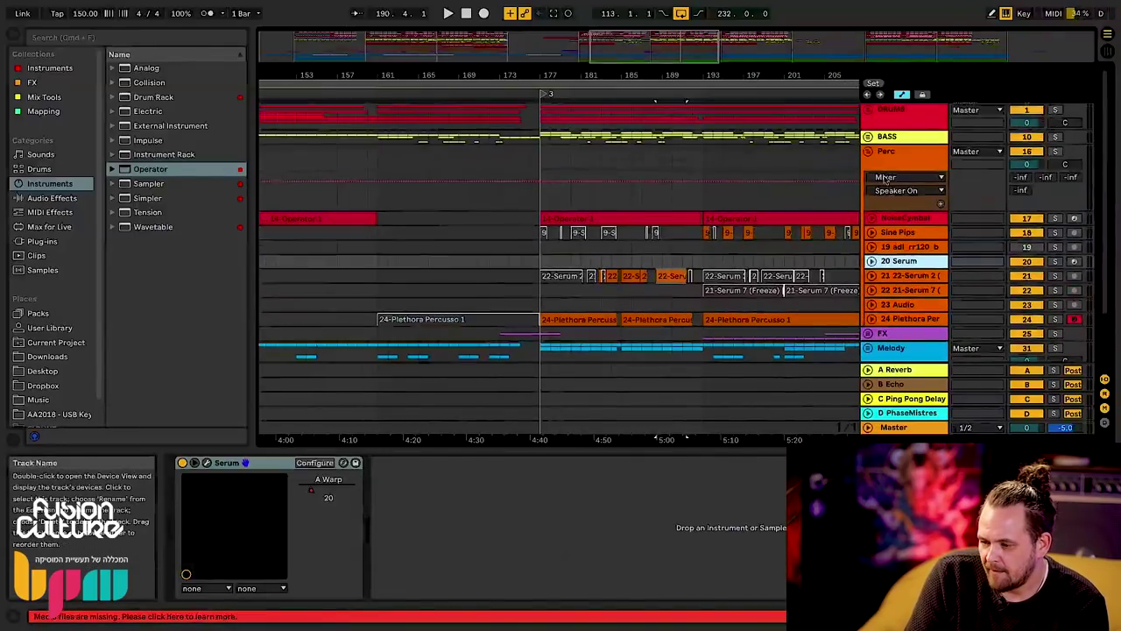
{"action": "left_click", "coordinate": [869, 157]}
{"action": "left_click", "coordinate": [883, 179]}
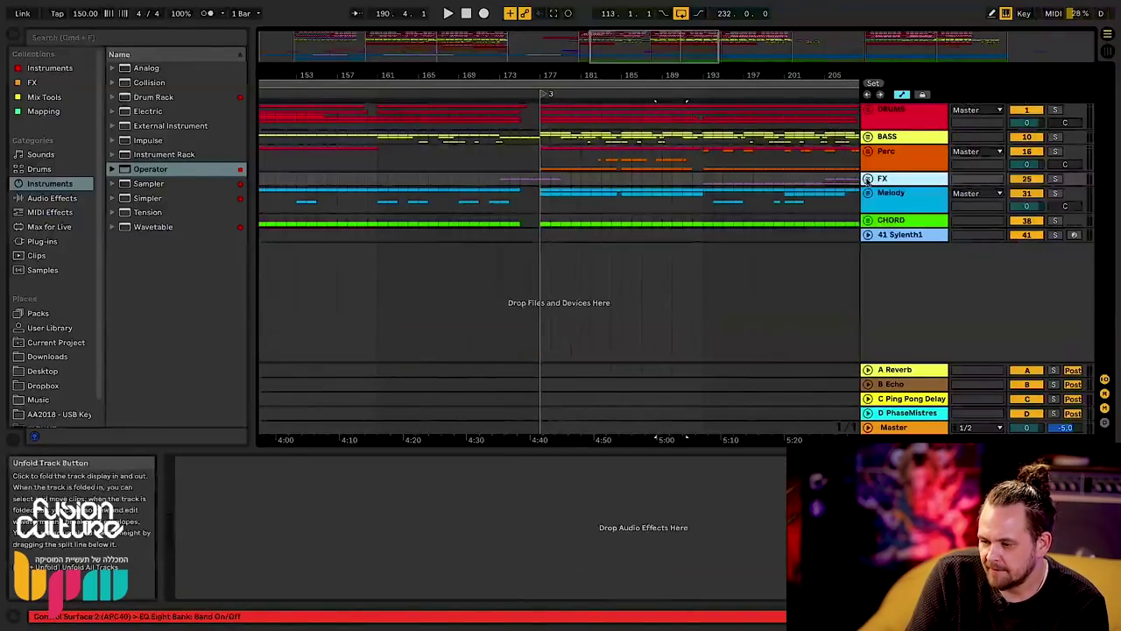
{"action": "left_click", "coordinate": [868, 179]}
{"action": "left_click_drag", "start_coordinate": [832, 76], "coordinate": [601, 33]}
- Select the Kontakt 5 track, audition its clip at bar 205 in solo with the track unfolded, and stop playback
{"action": "left_click", "coordinate": [891, 260]}
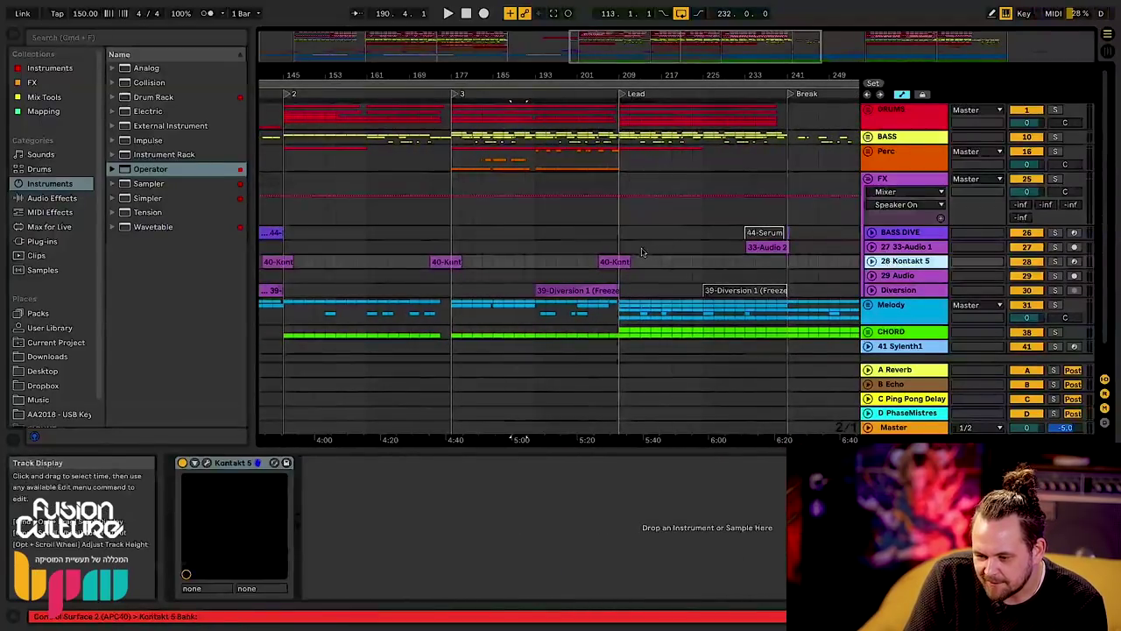
{"action": "left_click", "coordinate": [611, 261]}
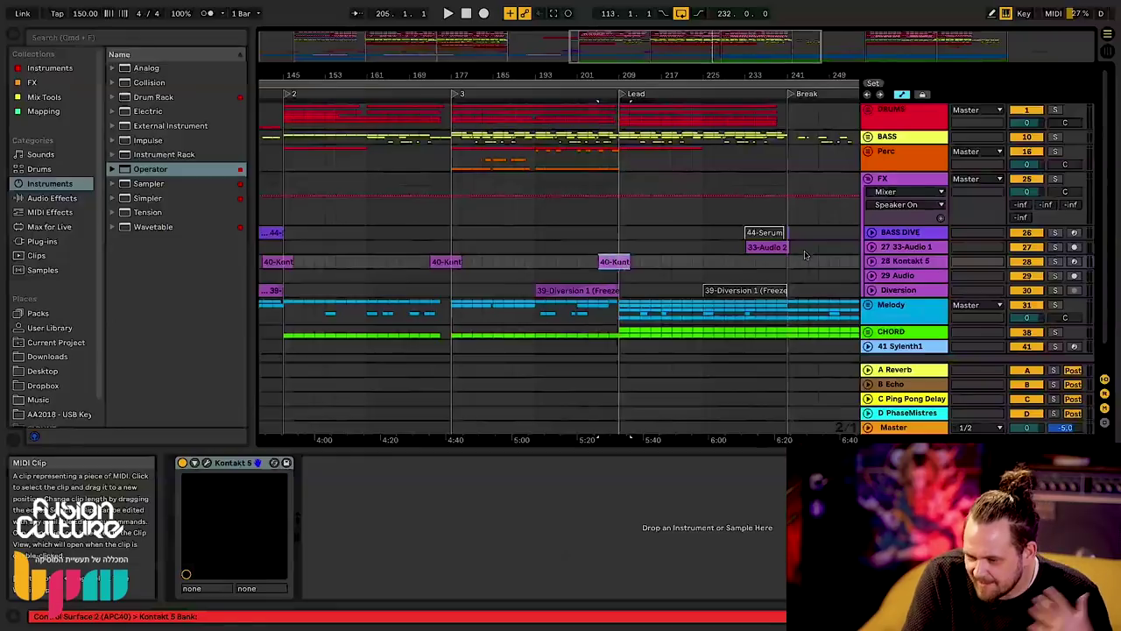
{"action": "left_click", "coordinate": [1055, 261]}
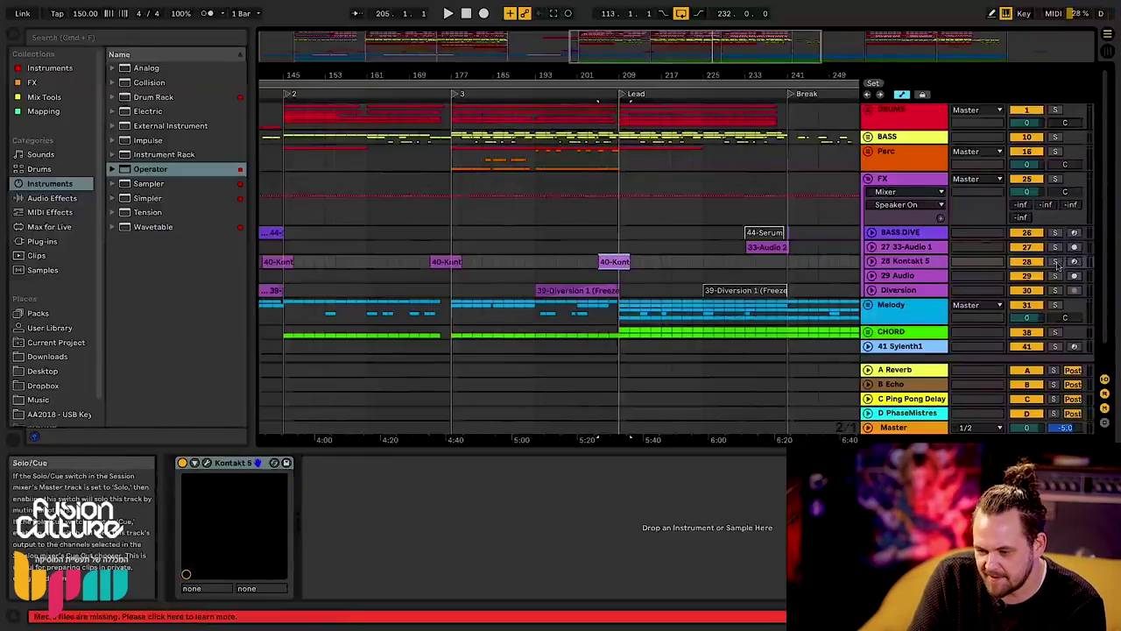
{"action": "key", "text": "space"}
{"action": "left_click", "coordinate": [871, 262]}
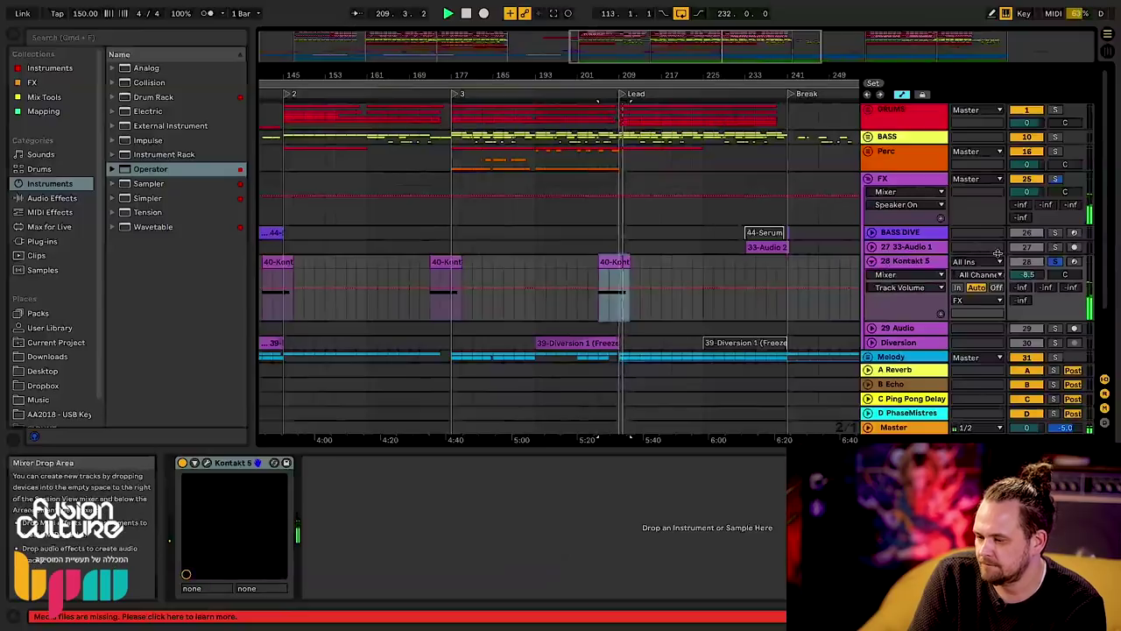
{"action": "left_click", "coordinate": [1055, 262]}
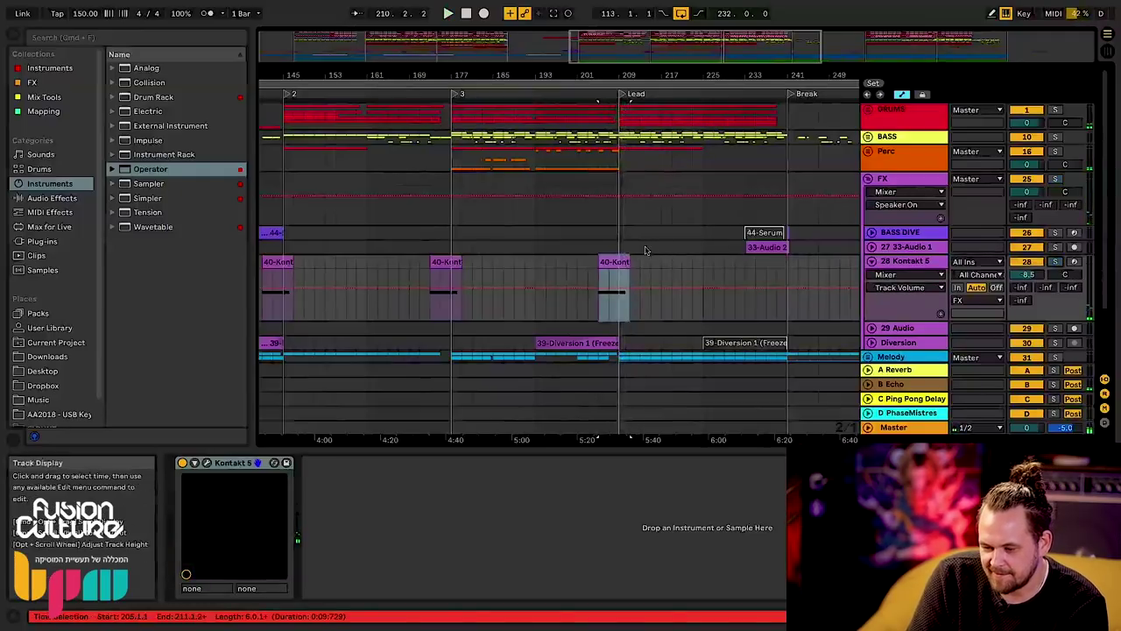
- Audition the Diversion clip at bar 193 in solo, view its Auto Pan Amount automation, then unsolo and fold the track
{"action": "scroll", "coordinate": [578, 289], "scroll_direction": "down", "scroll_amount": 2}
{"action": "left_click", "coordinate": [582, 299]}
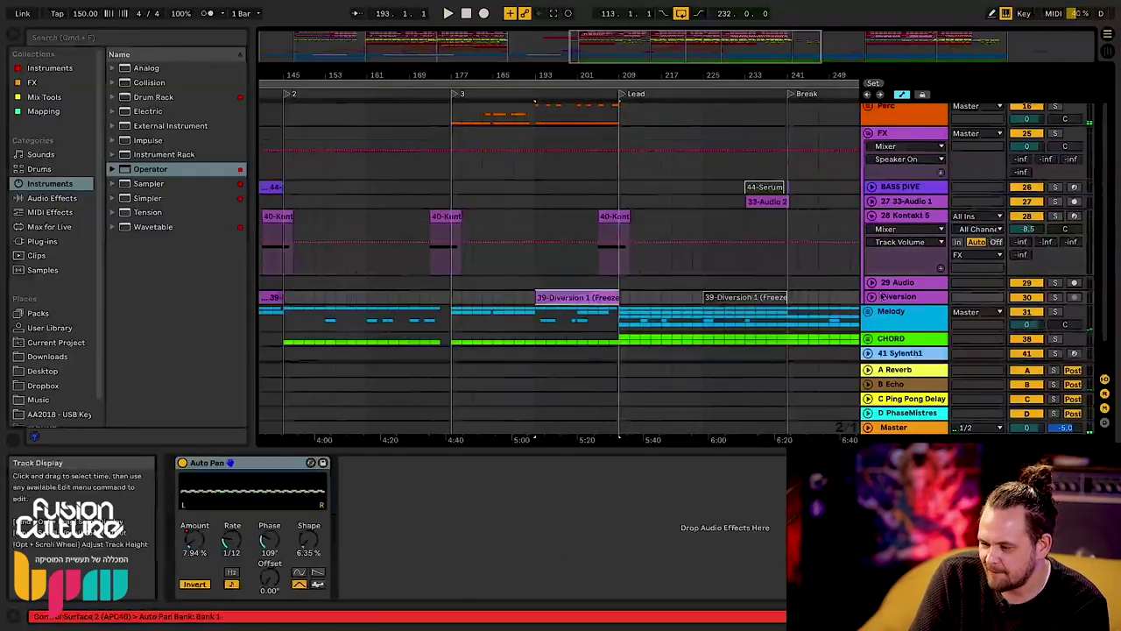
{"action": "left_click", "coordinate": [1055, 297]}
{"action": "key", "text": "space"}
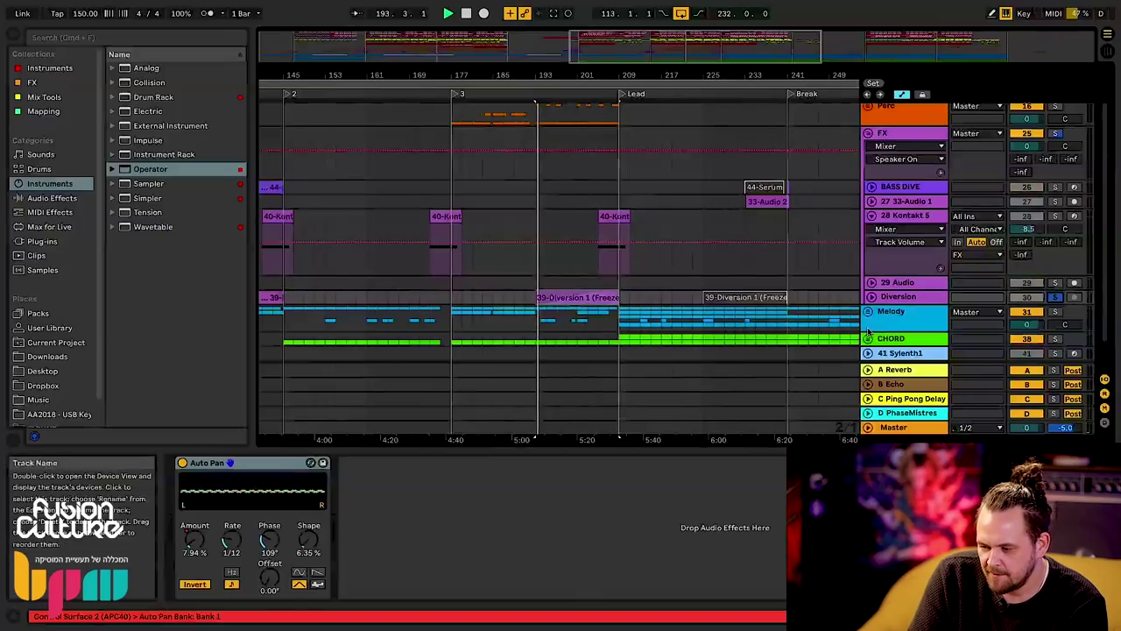
{"action": "left_click", "coordinate": [871, 298]}
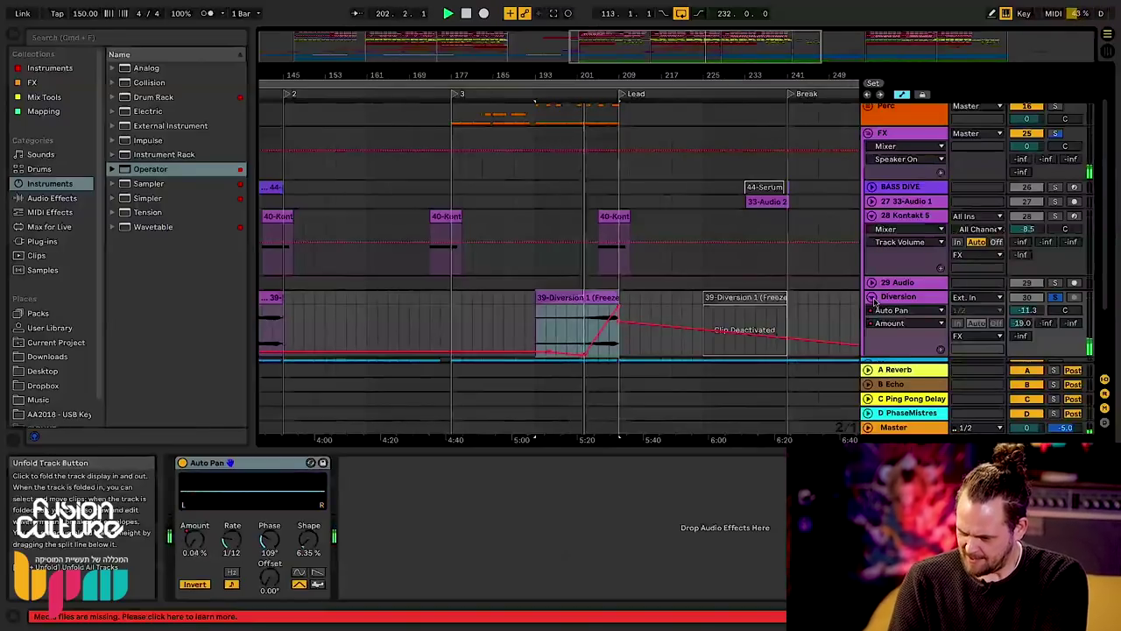
{"action": "left_click", "coordinate": [1058, 298]}
{"action": "left_click", "coordinate": [872, 297]}
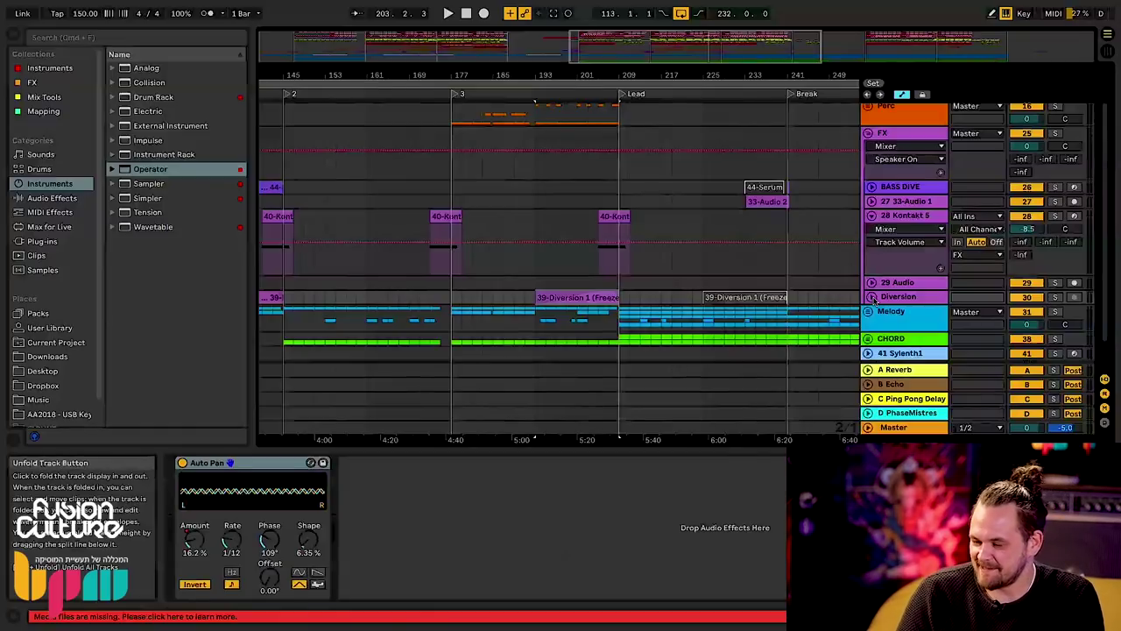
- Fold the Kontakt 5 track and the FX group, then unfold and select the Melody group
{"action": "left_click", "coordinate": [871, 215]}
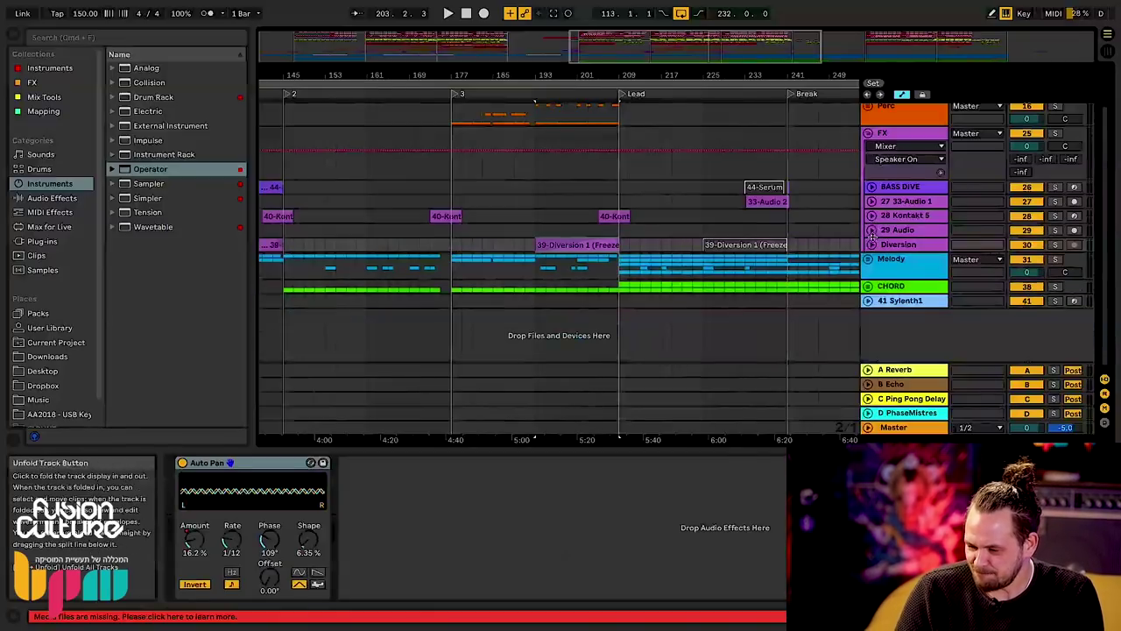
{"action": "left_click", "coordinate": [868, 133]}
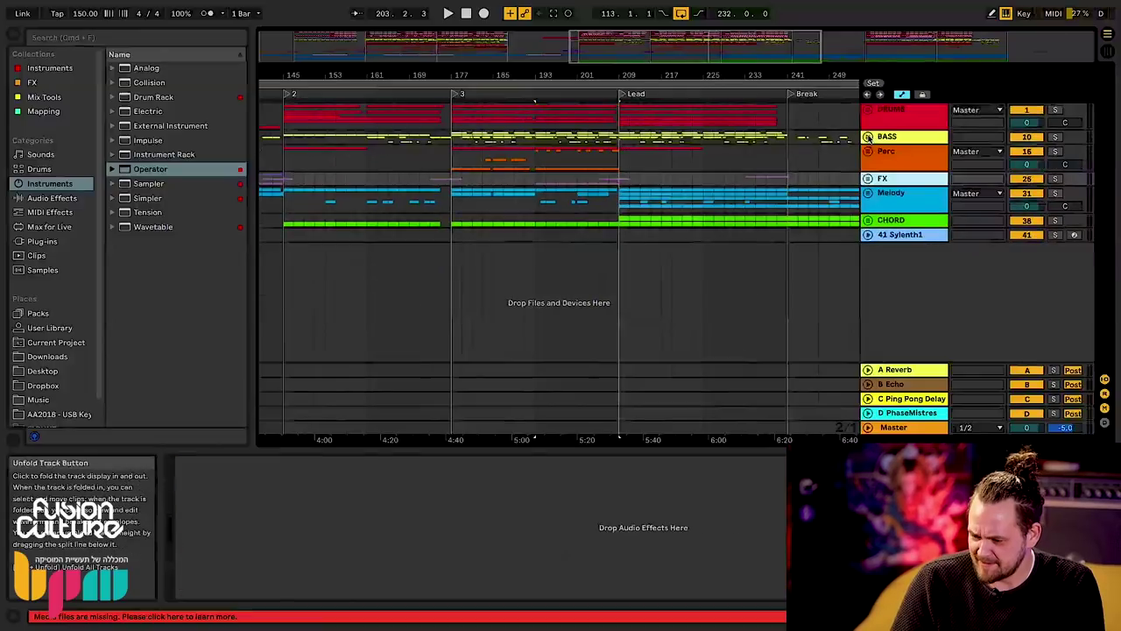
{"action": "left_click", "coordinate": [867, 193]}
{"action": "left_click", "coordinate": [914, 203]}
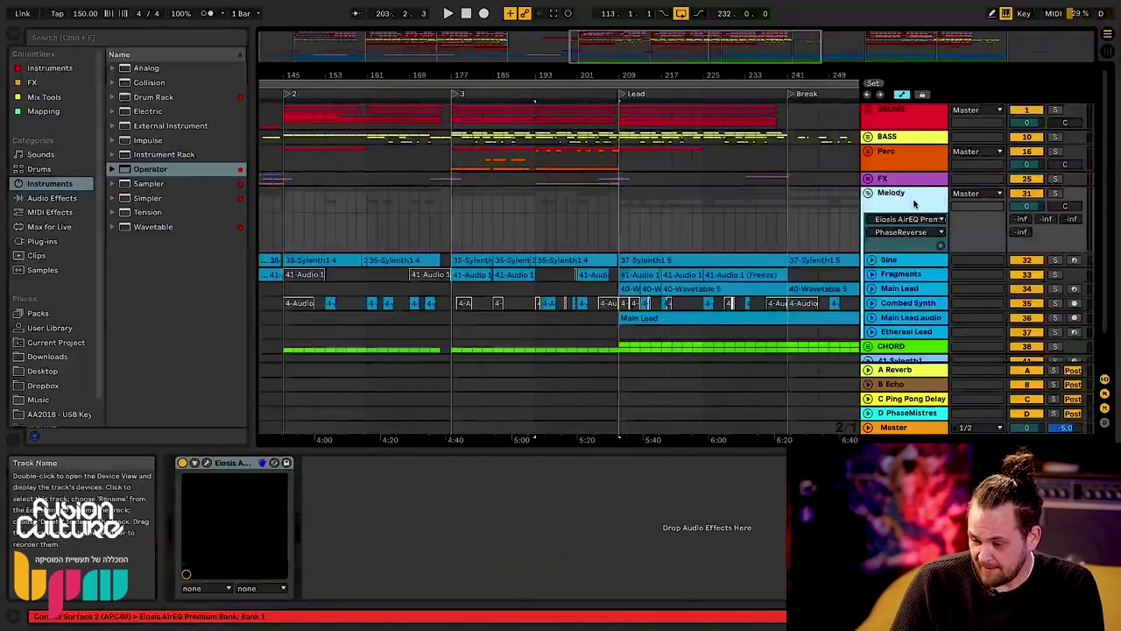
- Select the Sine track and the loop range from bar 113 to 345, open its Sylenth1 plug-in and arm the track
{"action": "left_click", "coordinate": [913, 261]}
{"action": "left_click_drag", "start_coordinate": [578, 83], "coordinate": [590, 73]}
{"action": "left_click", "coordinate": [593, 83]}
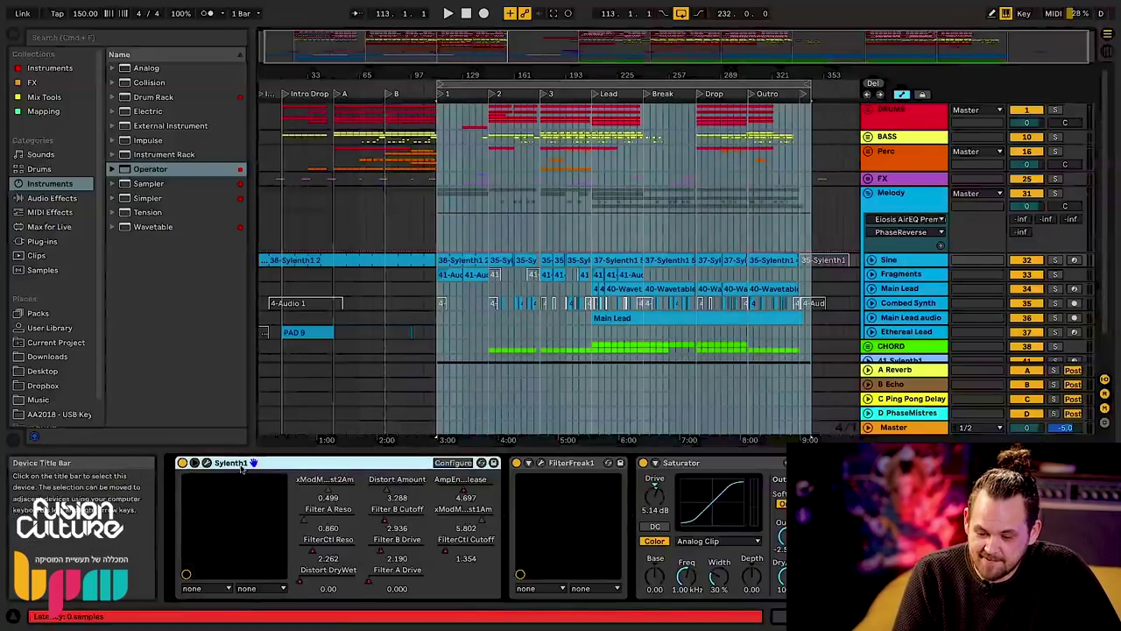
{"action": "left_click", "coordinate": [206, 464]}
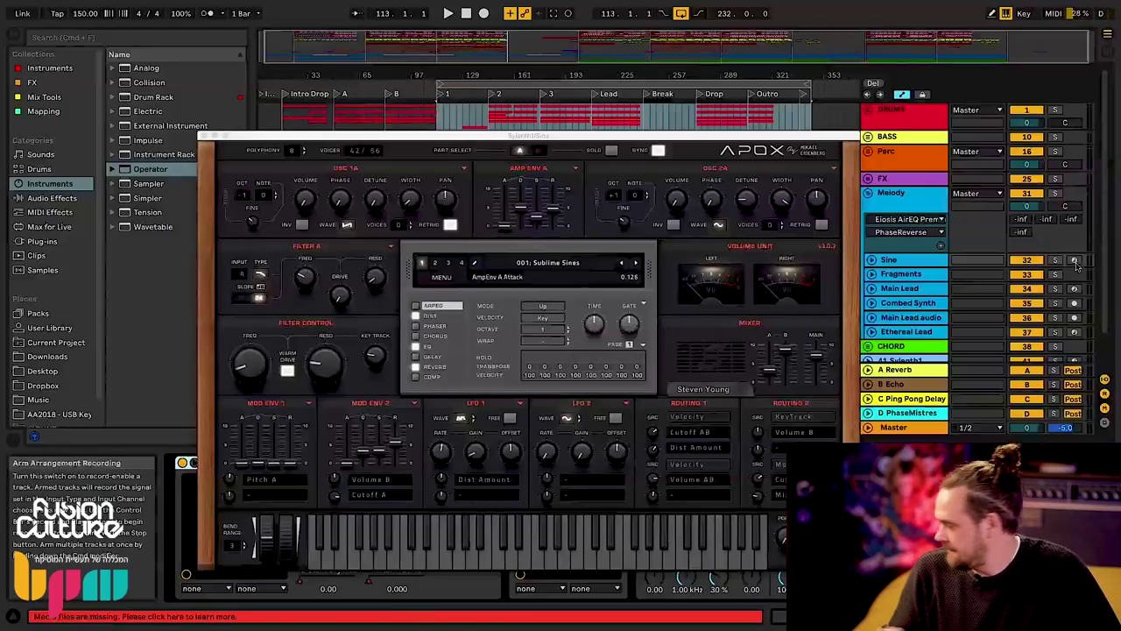
{"action": "left_click", "coordinate": [1075, 262]}
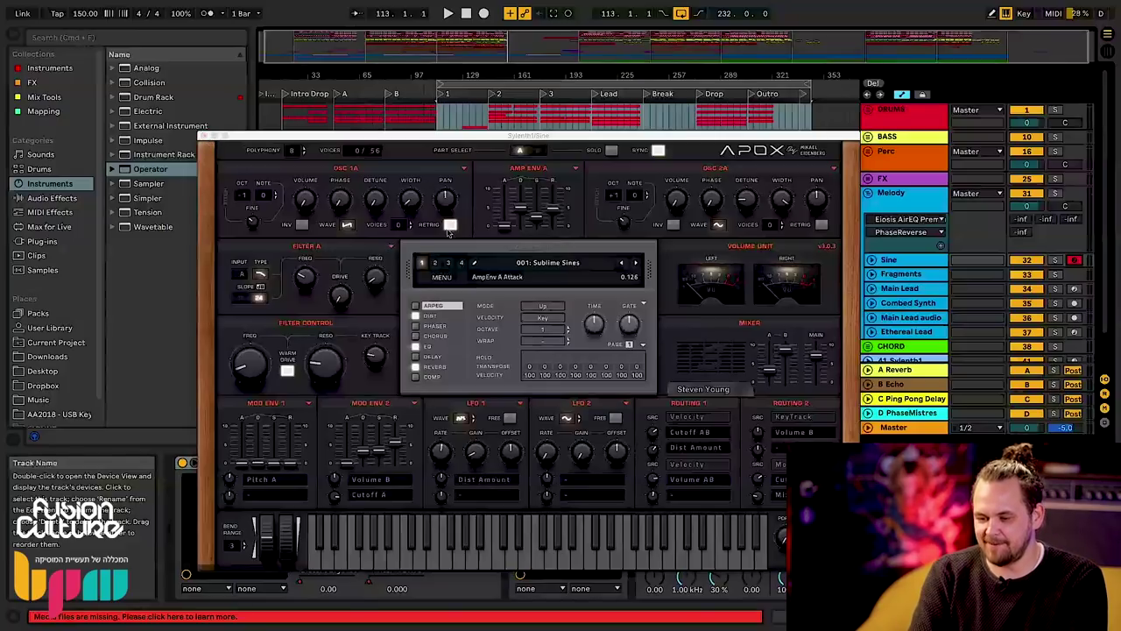
- Switch Sylenth1 to part B, examine its oscillator B1 detune and volume settings, and close the plug-in window
{"action": "left_click", "coordinate": [539, 151]}
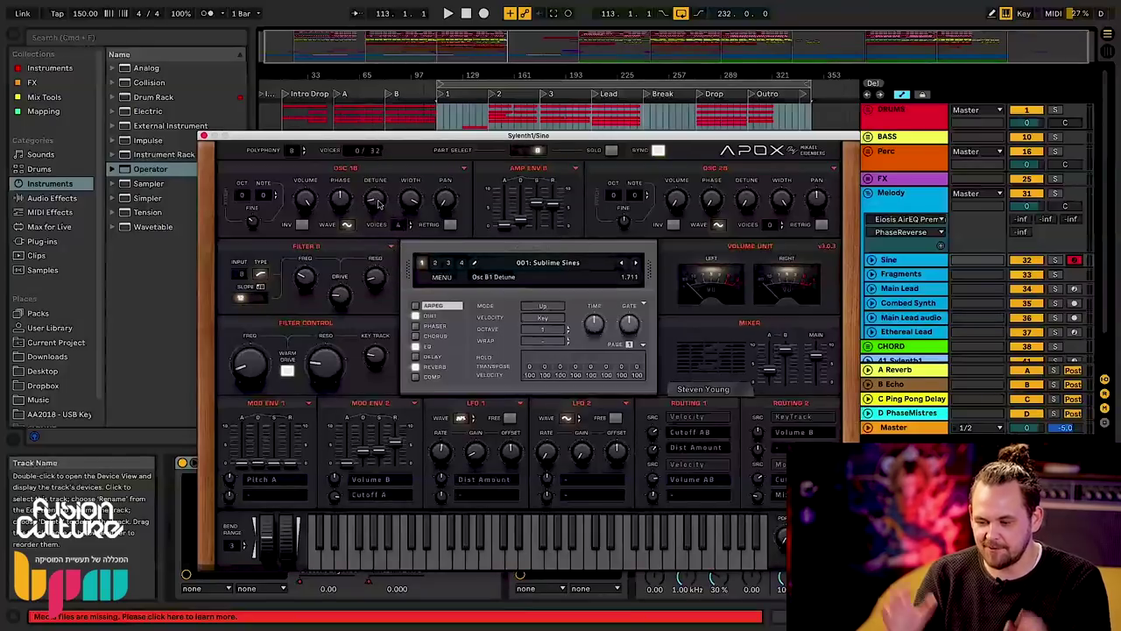
{"action": "left_click_drag", "start_coordinate": [379, 205], "coordinate": [379, 203]}
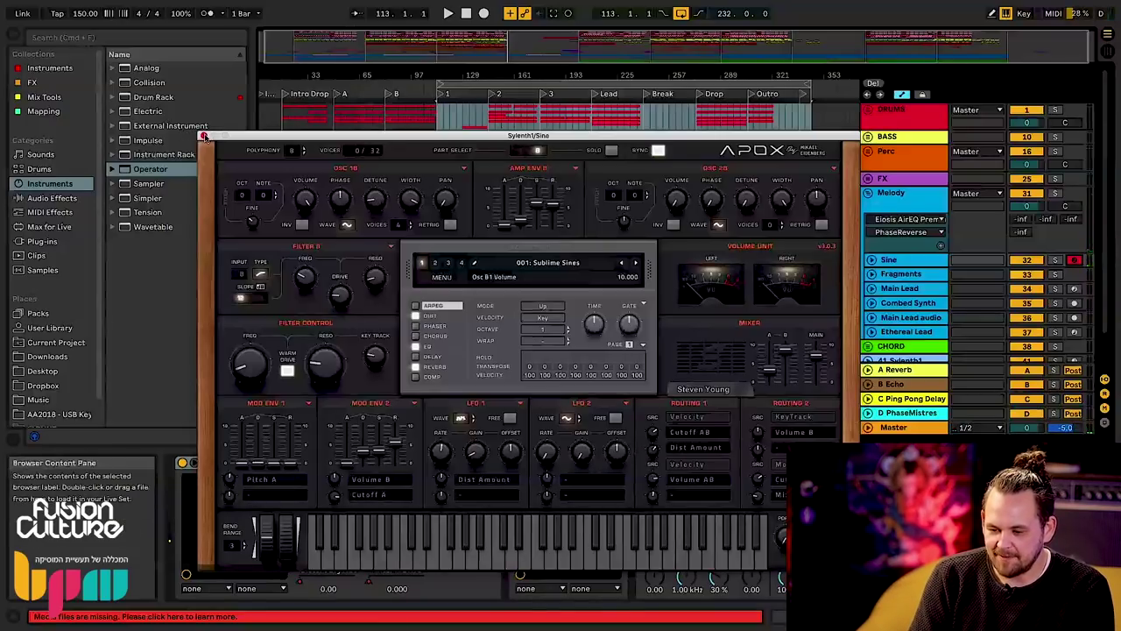
{"action": "left_click", "coordinate": [203, 137]}
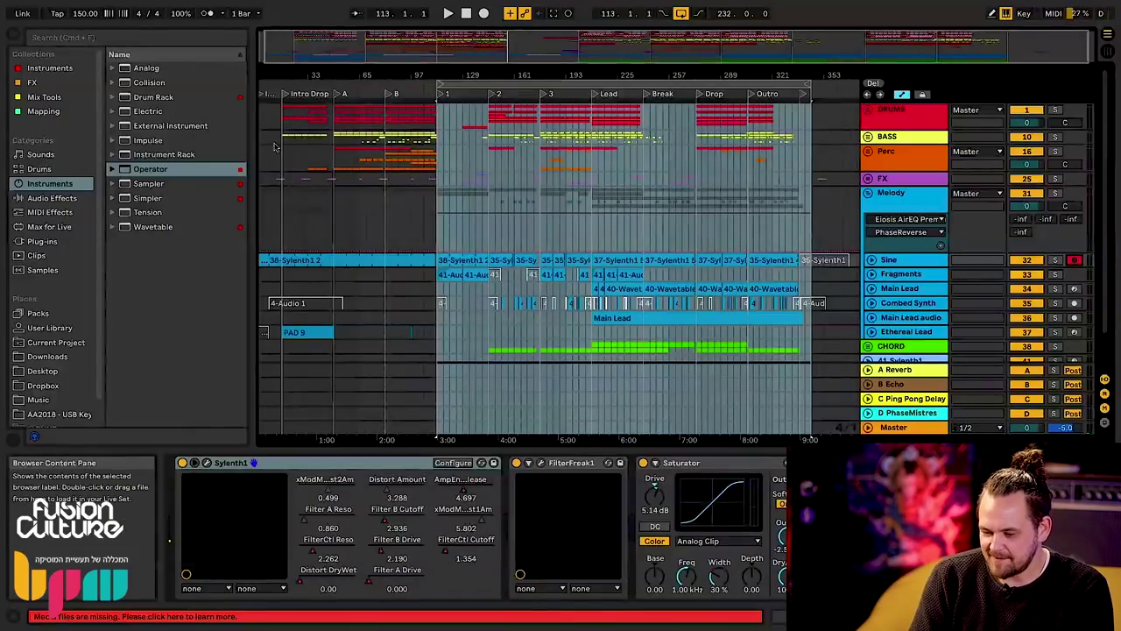
- Go through the Sine track's FilterFreak1, Saturator and EchoBoy effects and open the EchoBoy plug-in window
{"action": "left_click", "coordinate": [573, 465]}
{"action": "left_click", "coordinate": [703, 464]}
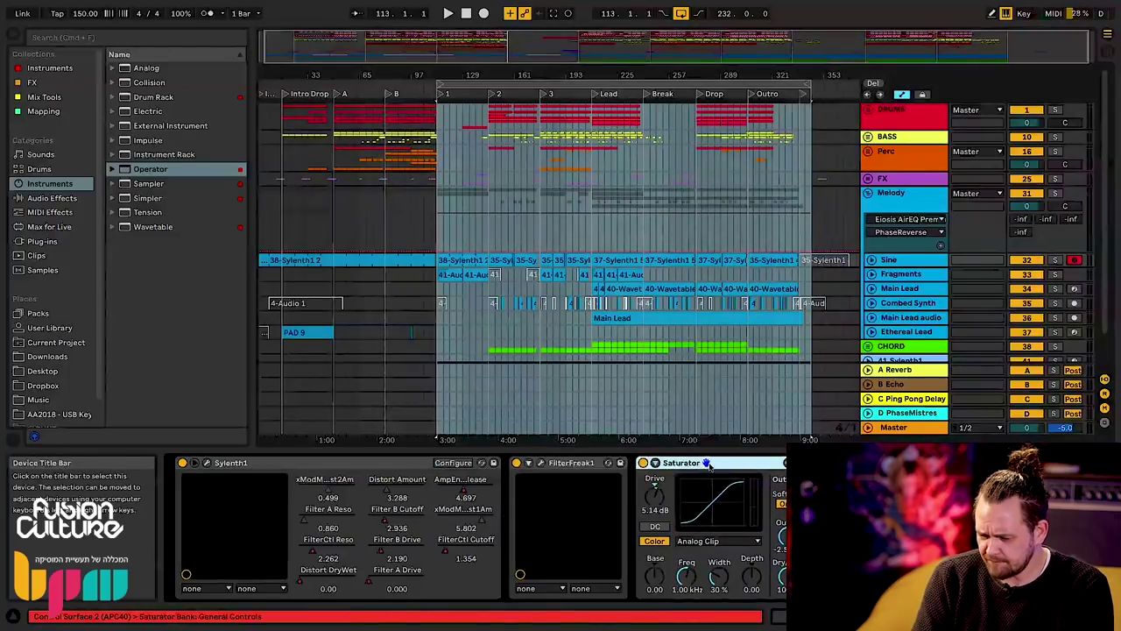
{"action": "left_click", "coordinate": [850, 464]}
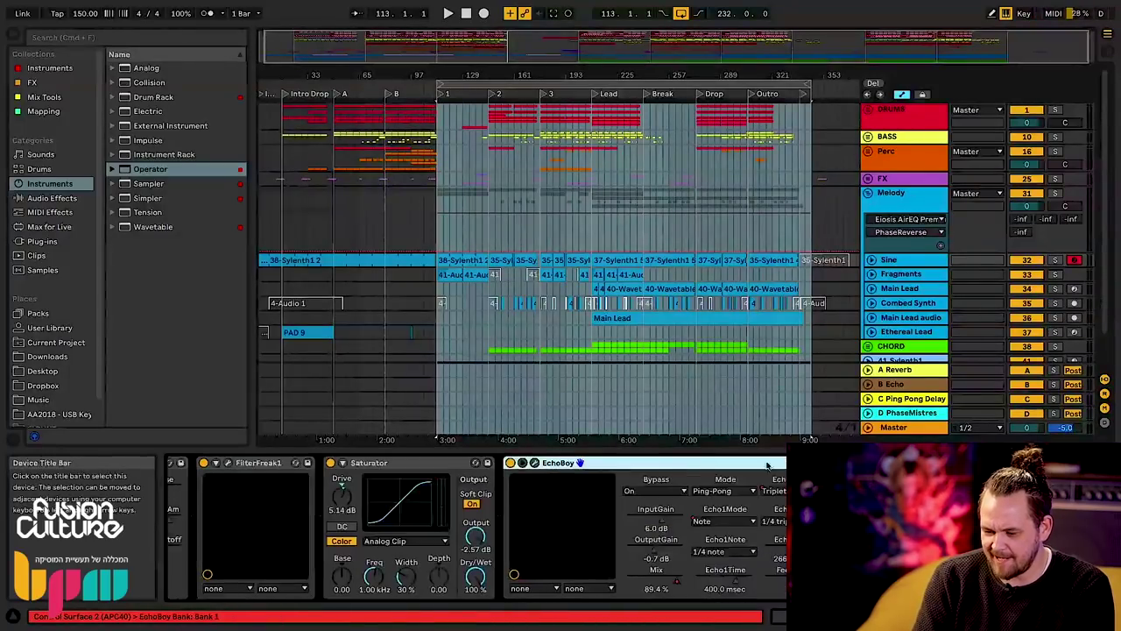
{"action": "left_click", "coordinate": [535, 463]}
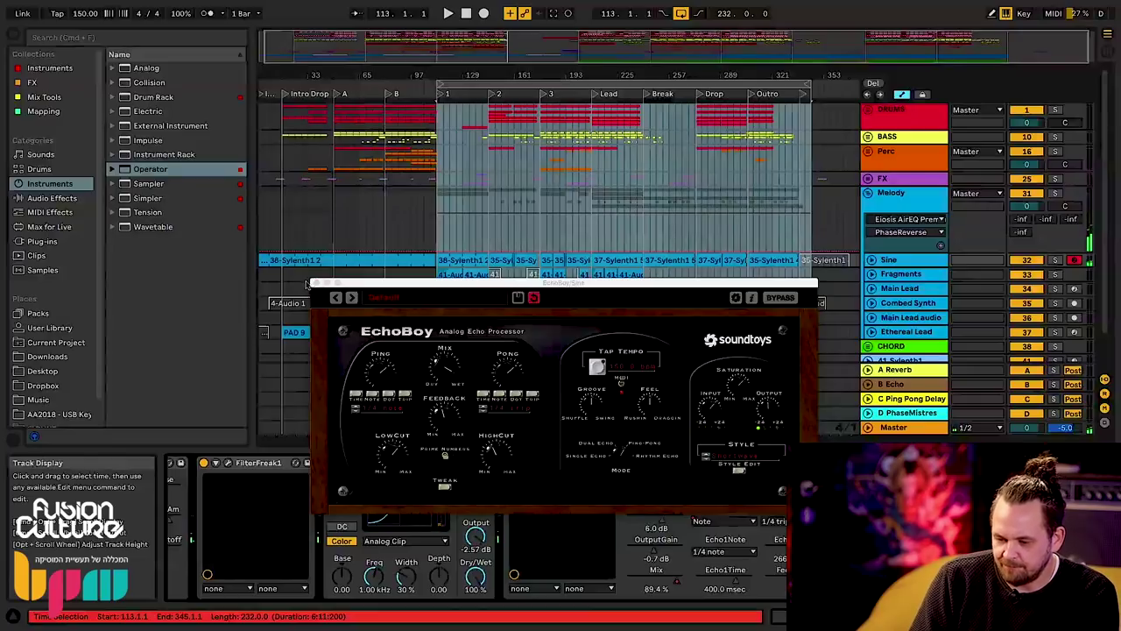
- Close the EchoBoy window, then select the Main Lead track and activate its Wavetable synth
{"action": "left_click", "coordinate": [315, 283]}
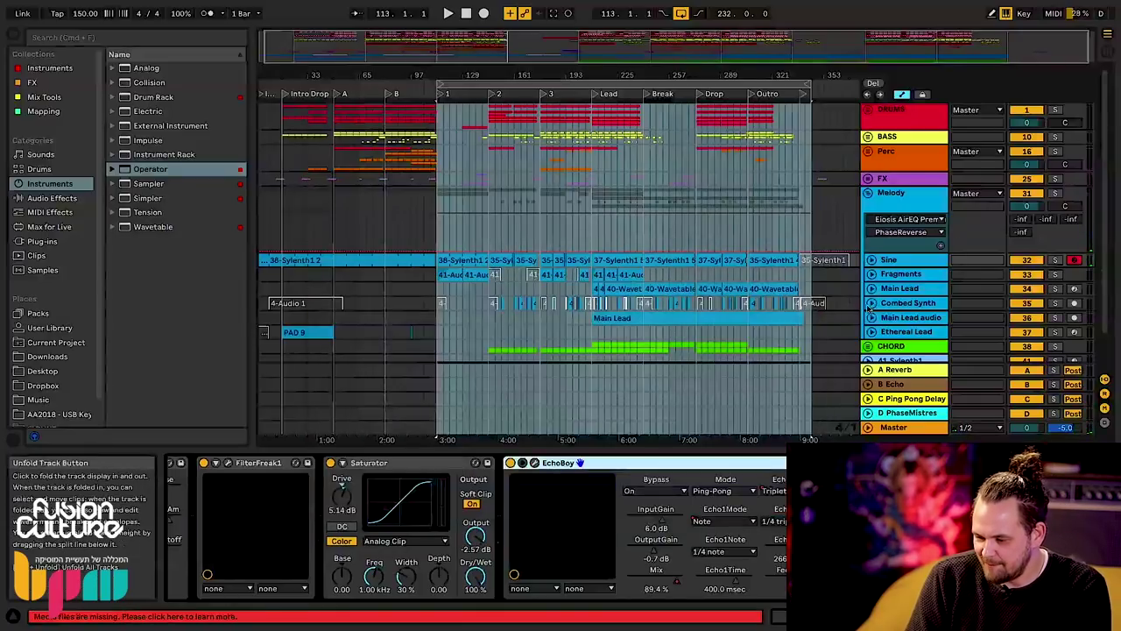
{"action": "scroll", "coordinate": [870, 308], "scroll_direction": "down", "scroll_amount": 2}
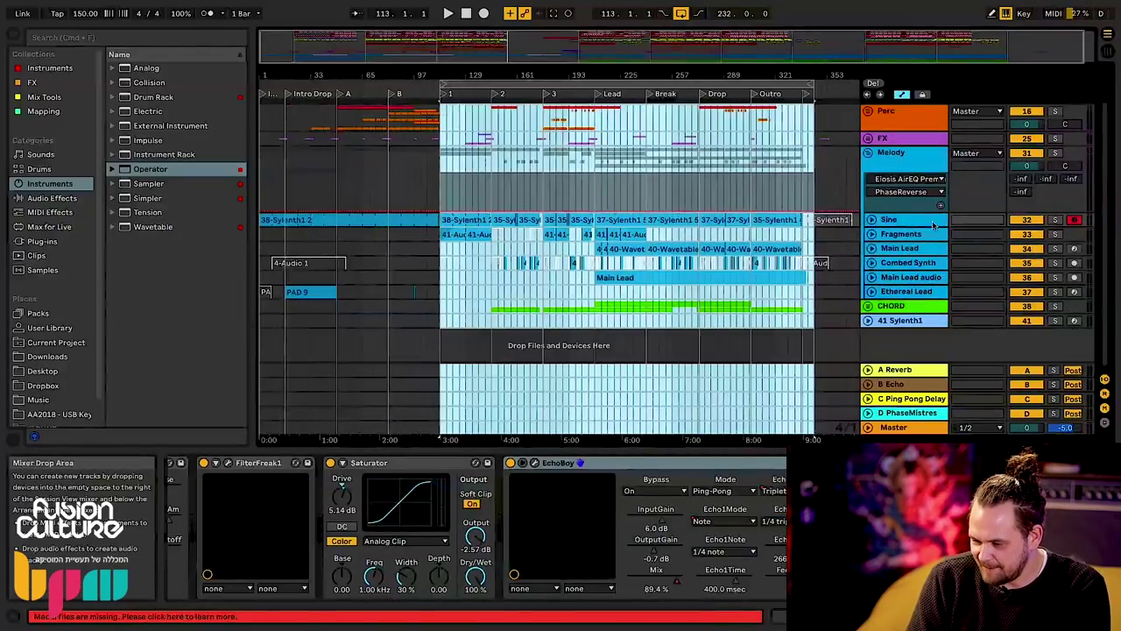
{"action": "left_click", "coordinate": [895, 234]}
{"action": "left_click", "coordinate": [895, 248]}
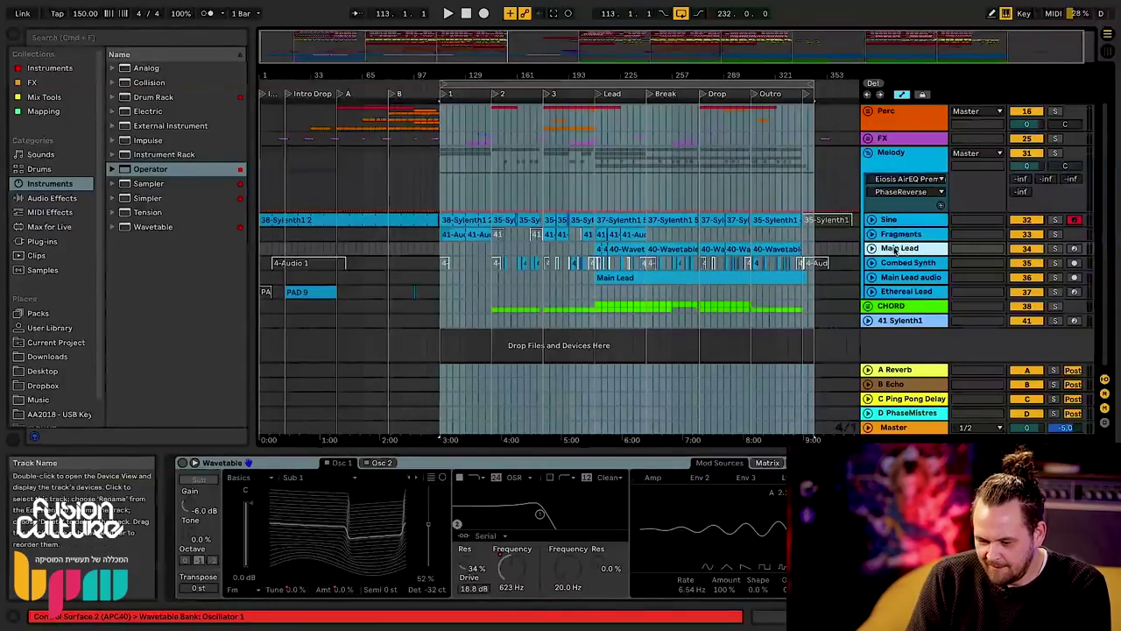
{"action": "left_click", "coordinate": [181, 463]}
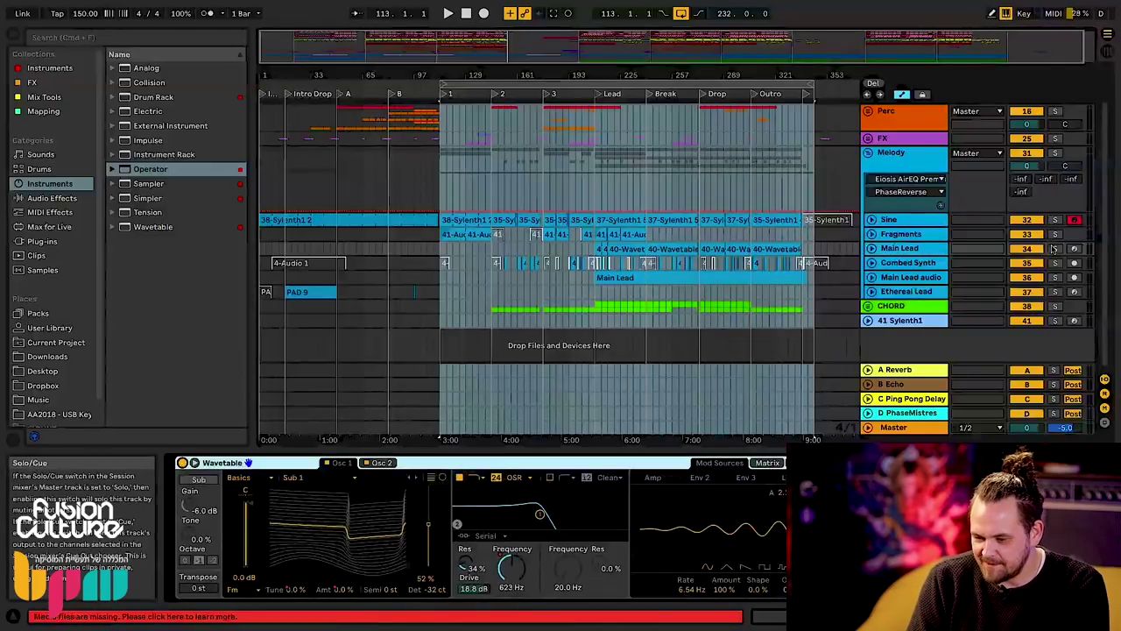
- Solo the Main Lead track, play it from bar 209 and enlarge Wavetable's expanded view with the modulation matrix
{"action": "left_click", "coordinate": [598, 250]}
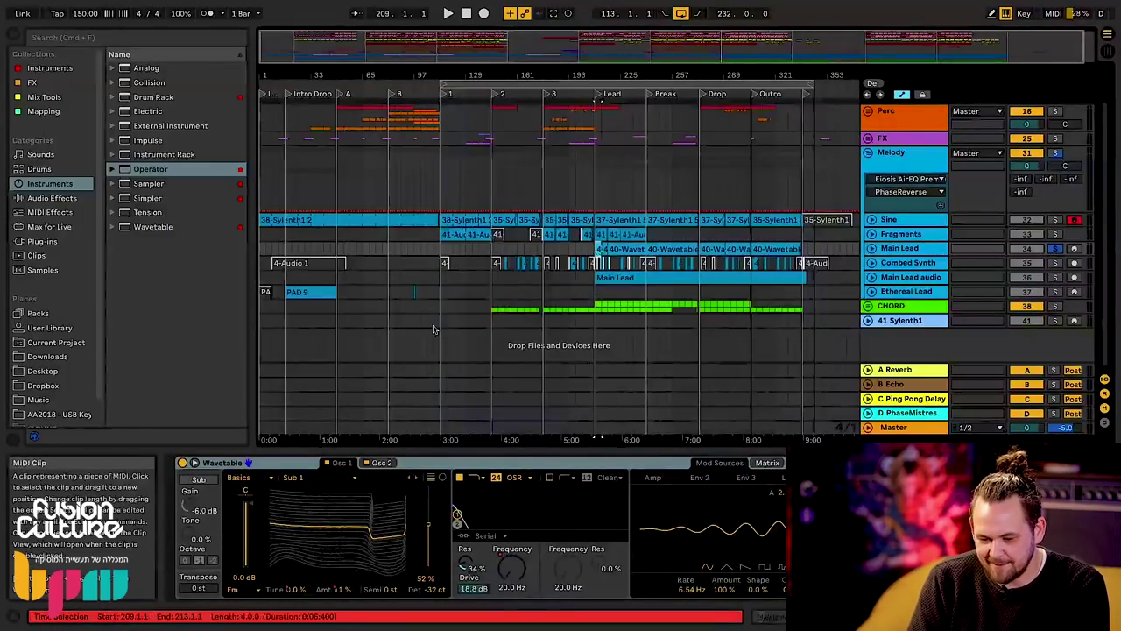
{"action": "left_click_drag", "start_coordinate": [538, 447], "coordinate": [541, 249]}
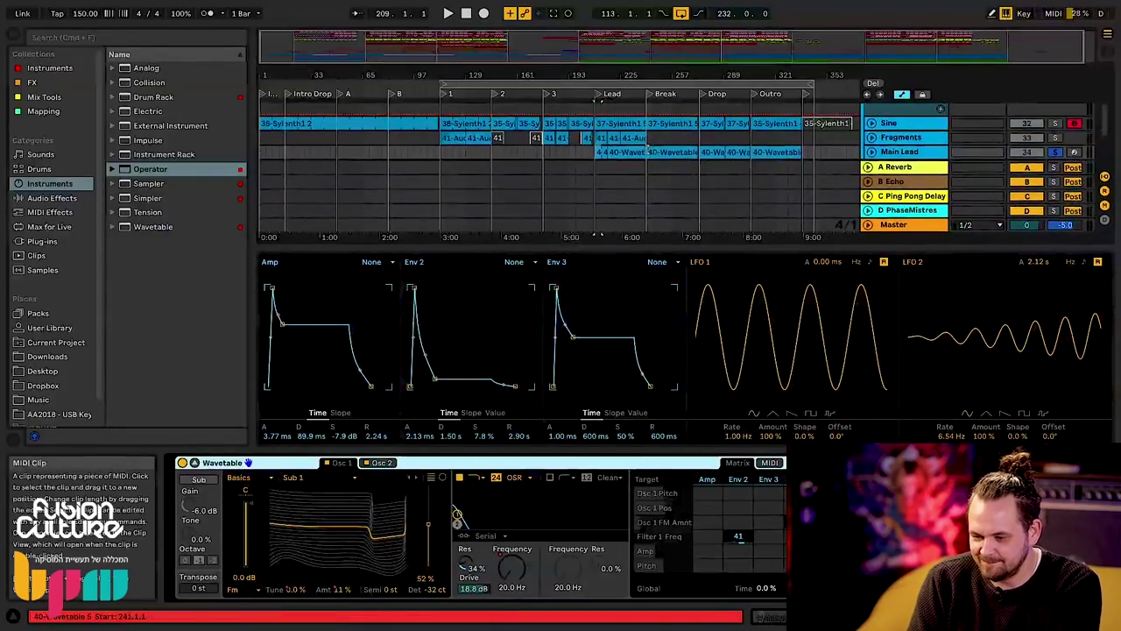
{"action": "key", "text": "space"}
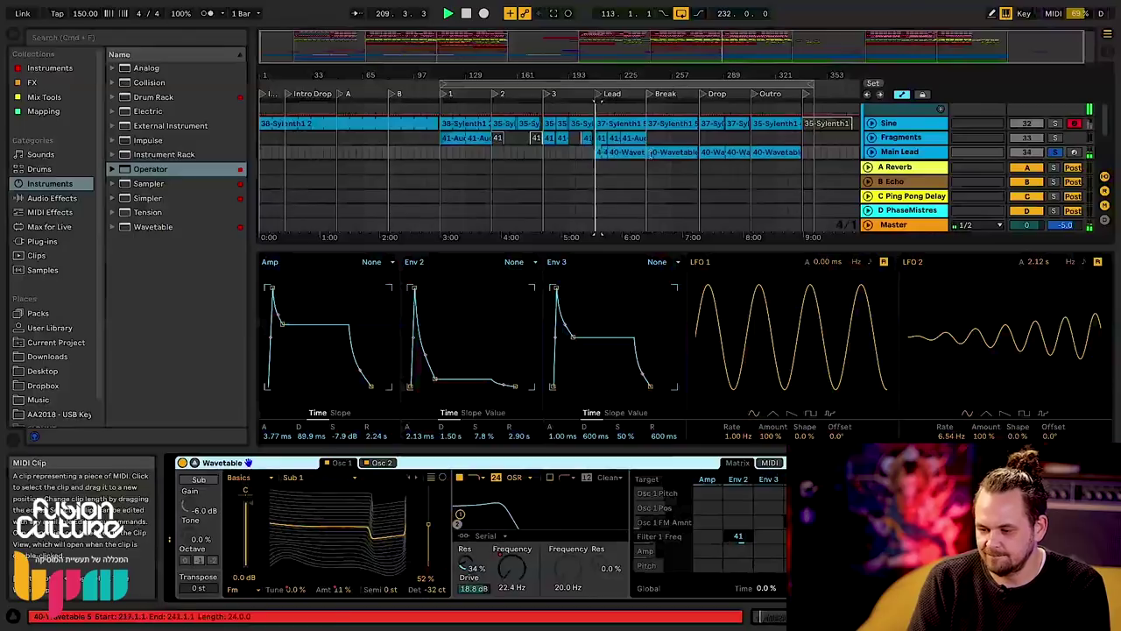
{"action": "left_click_drag", "start_coordinate": [598, 245], "coordinate": [726, 7]}
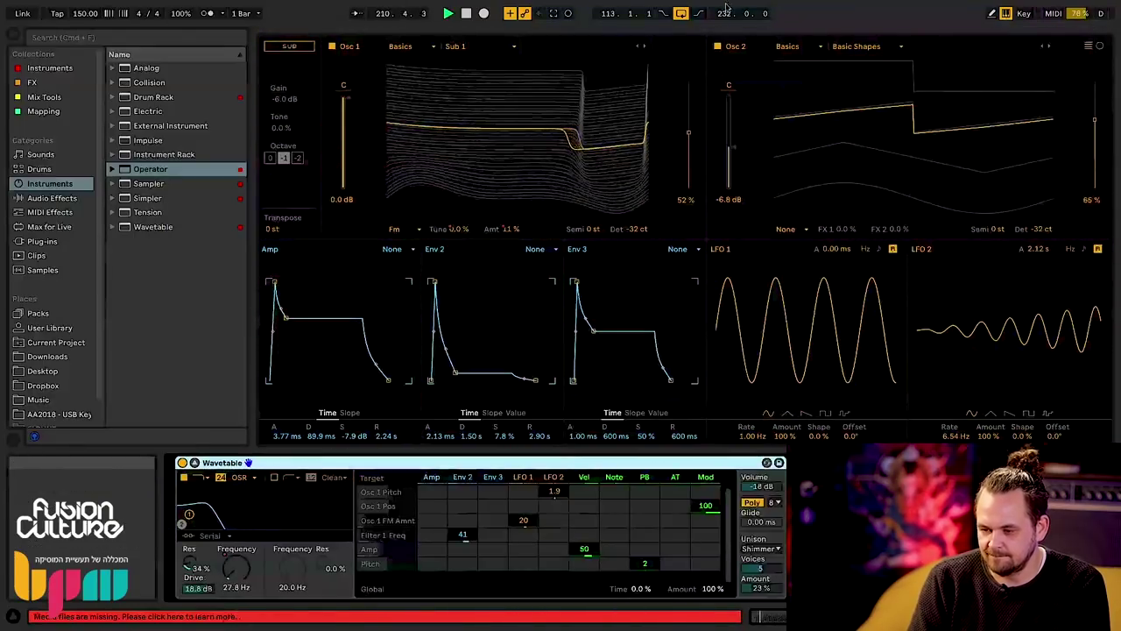
- Switch Wavetable's oscillator display to circular and back to linear, then collapse the expanded view
{"action": "left_click", "coordinate": [1102, 50]}
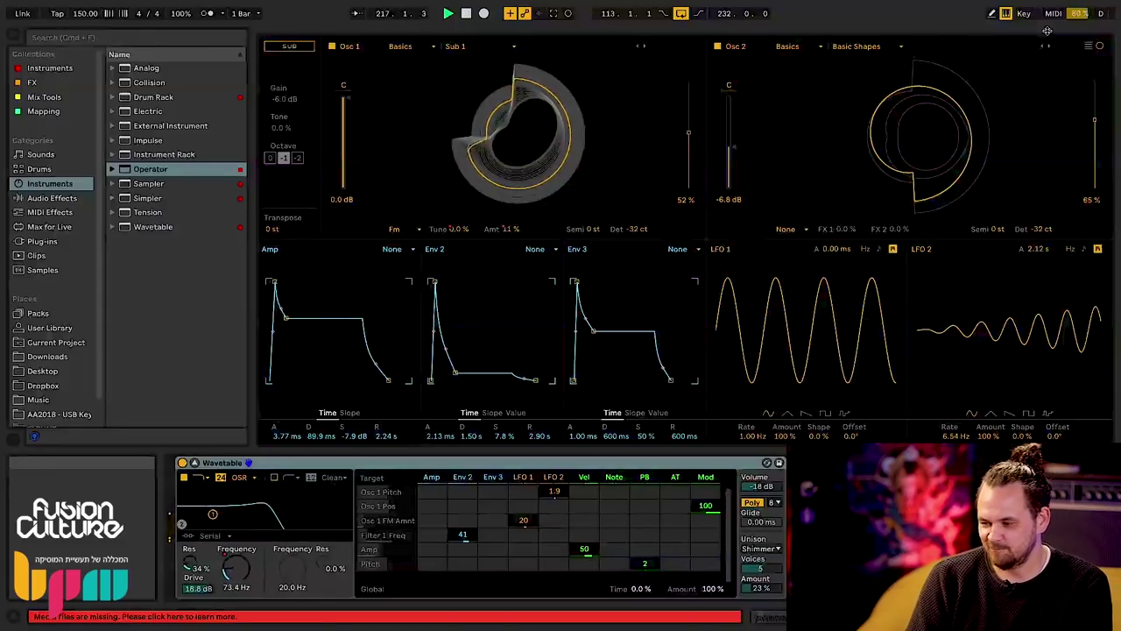
{"action": "left_click", "coordinate": [1090, 48]}
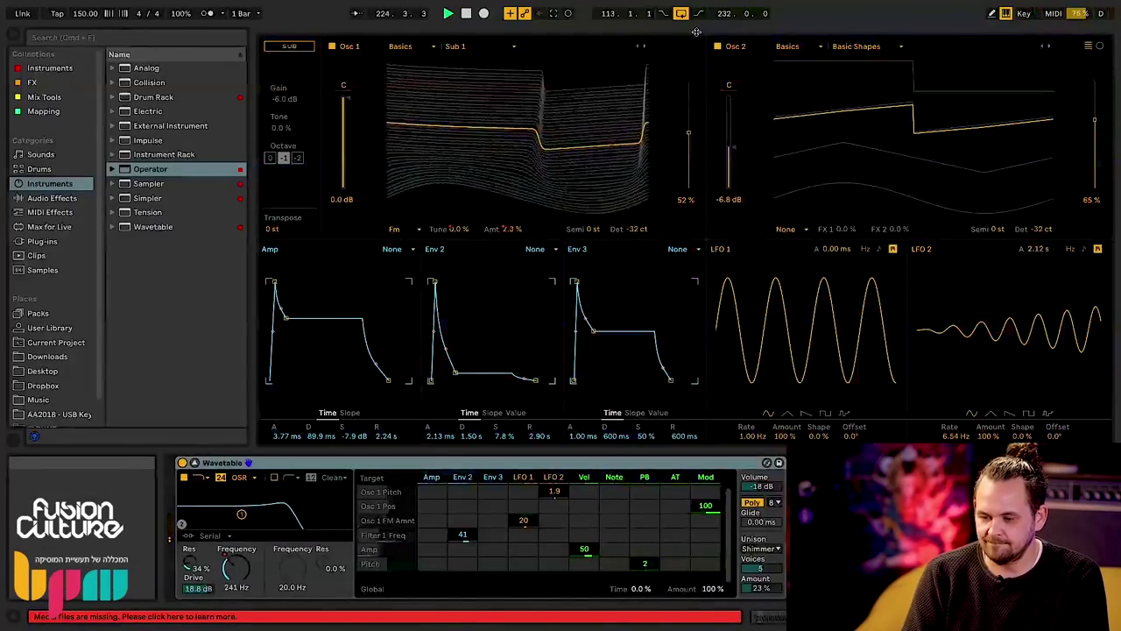
{"action": "left_click_drag", "start_coordinate": [695, 33], "coordinate": [668, 445]}
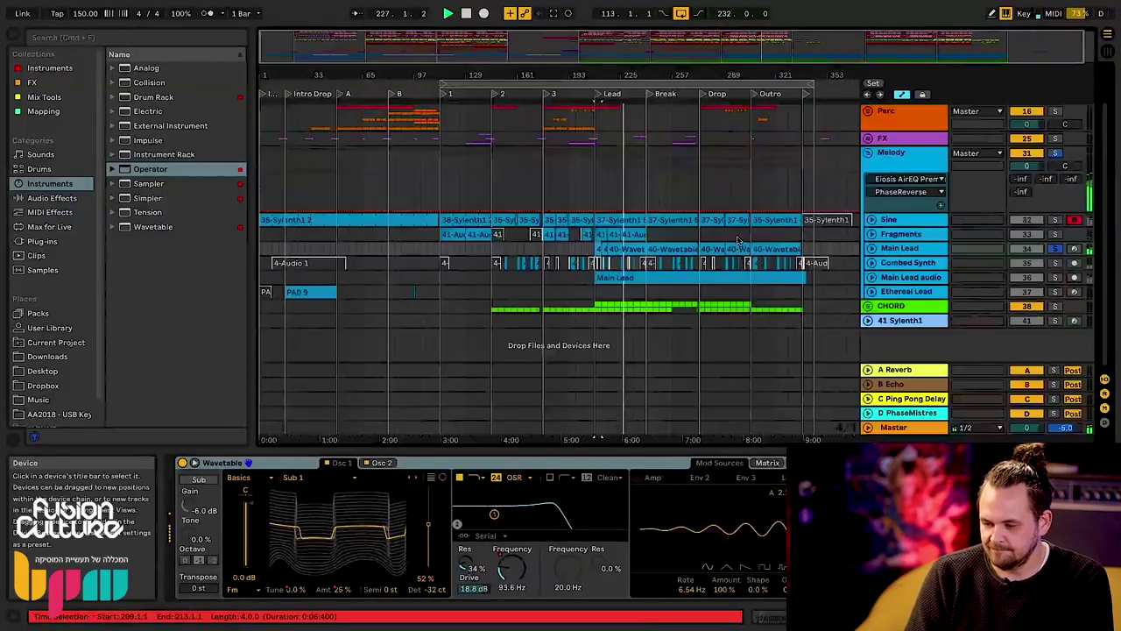
- Stop playback and unsolo the Main Lead track, deactivate its Wavetable synth and leave the track folded
{"action": "scroll", "coordinate": [820, 219], "scroll_direction": "up", "scroll_amount": 5}
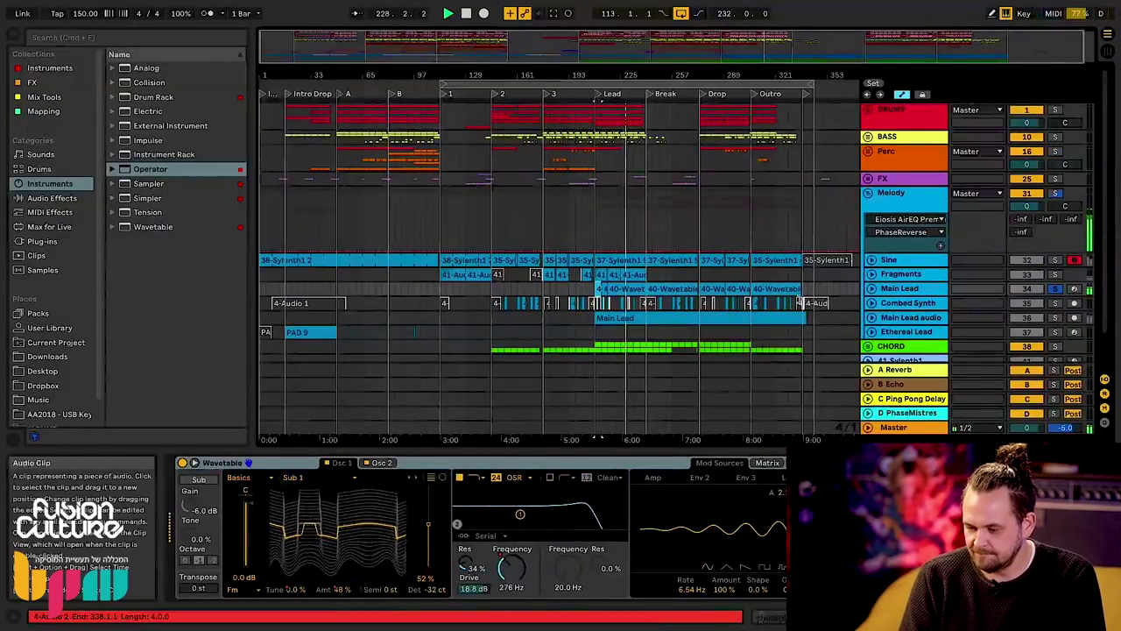
{"action": "scroll", "coordinate": [820, 219], "scroll_direction": "down", "scroll_amount": 3}
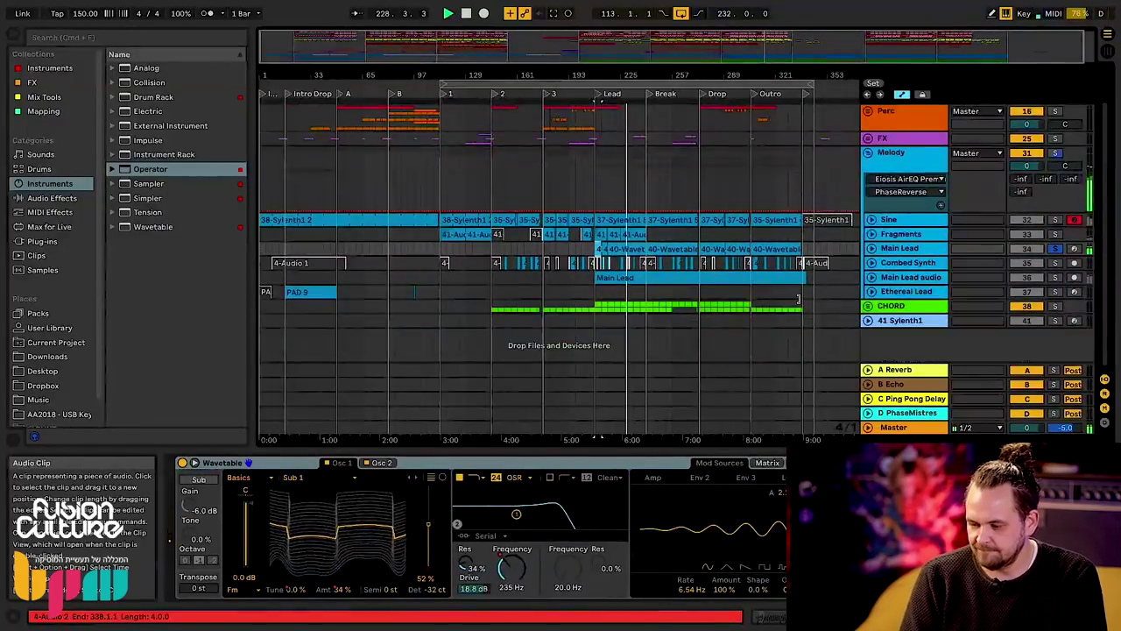
{"action": "left_click", "coordinate": [897, 252]}
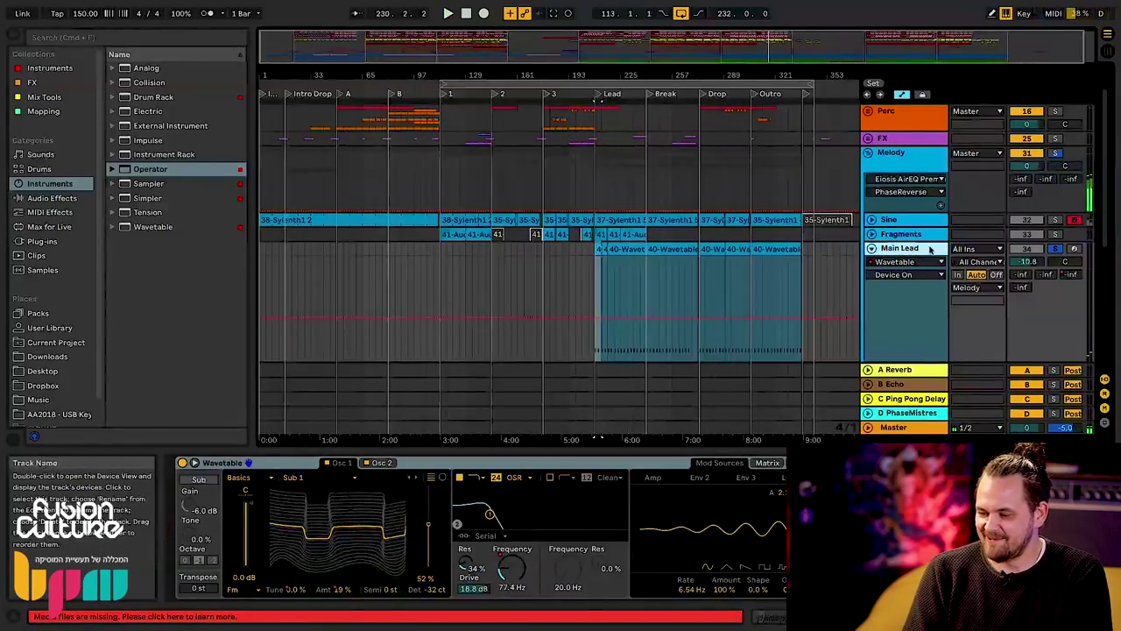
{"action": "left_click", "coordinate": [1052, 251]}
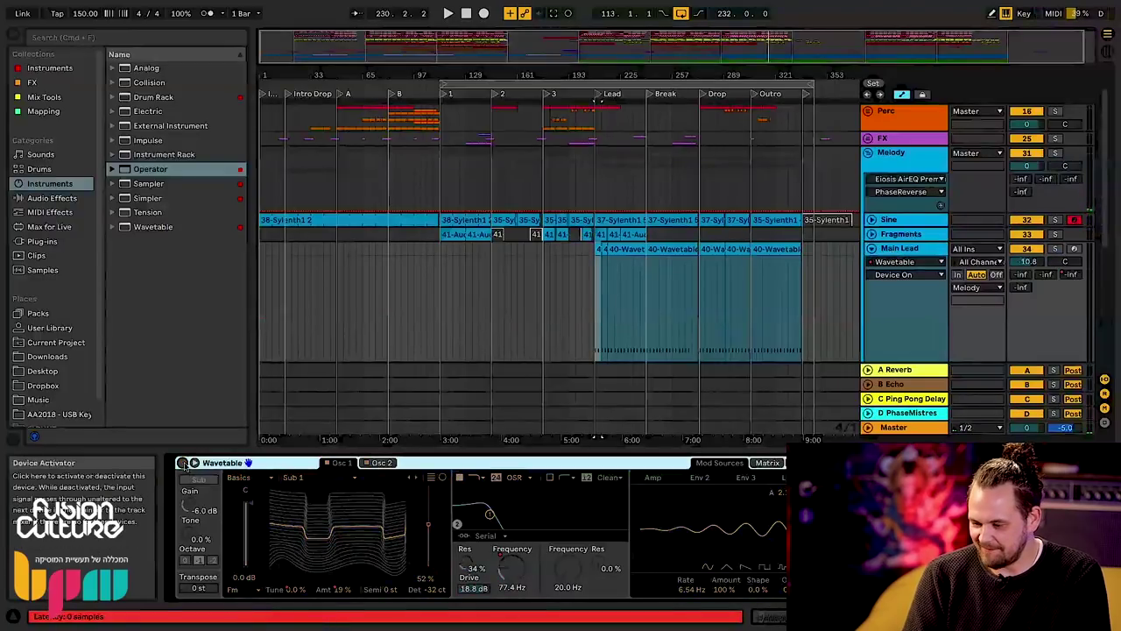
{"action": "left_click", "coordinate": [871, 251]}
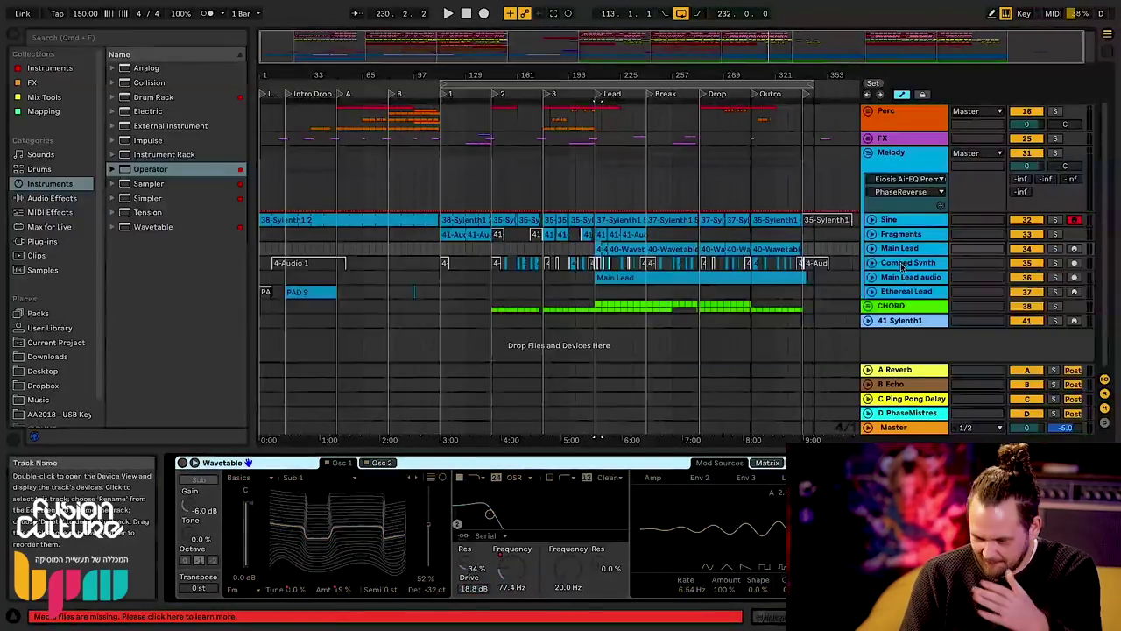
- Go through the Combed Synth and Main Lead audio tracks and deactivate the Main Lead track
{"action": "left_click", "coordinate": [902, 264]}
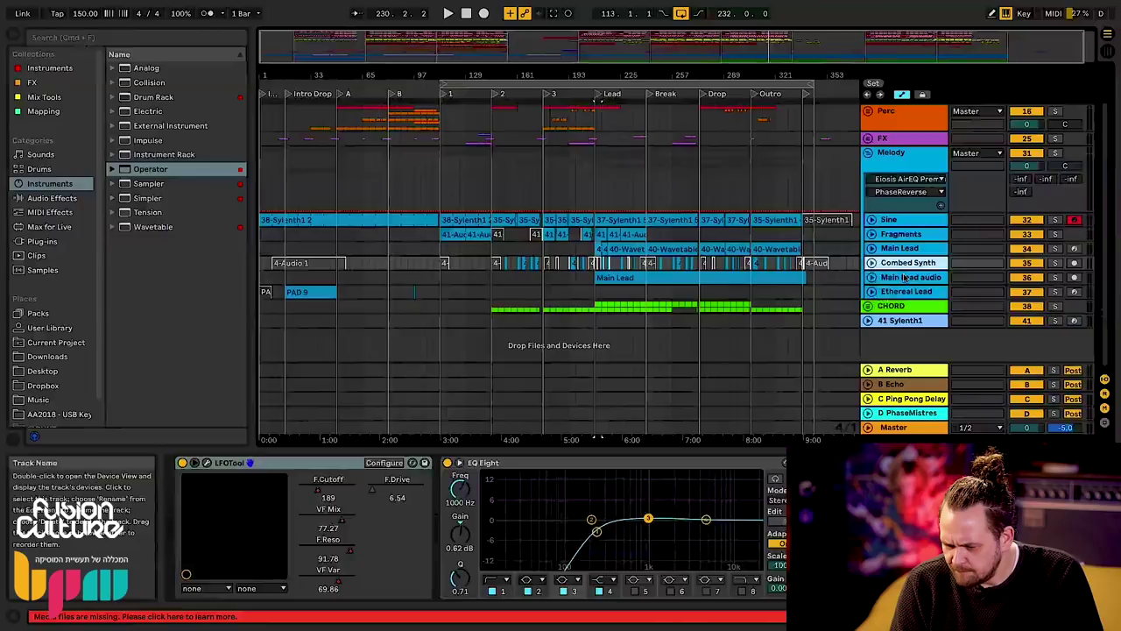
{"action": "left_click", "coordinate": [889, 277]}
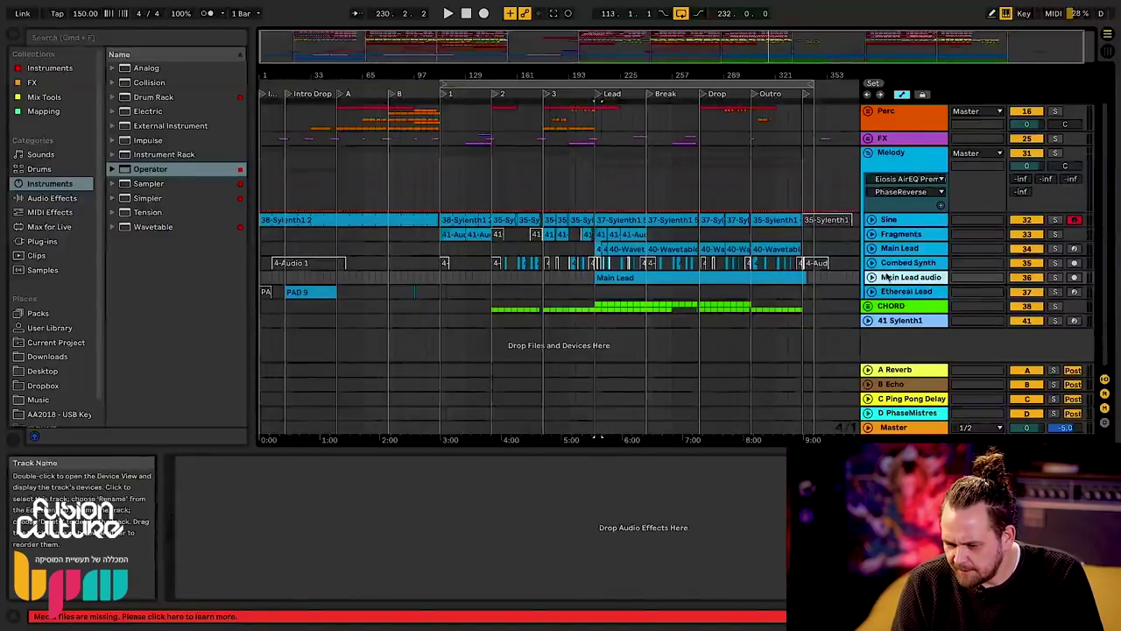
{"action": "left_click", "coordinate": [871, 277]}
{"action": "left_click", "coordinate": [872, 277]}
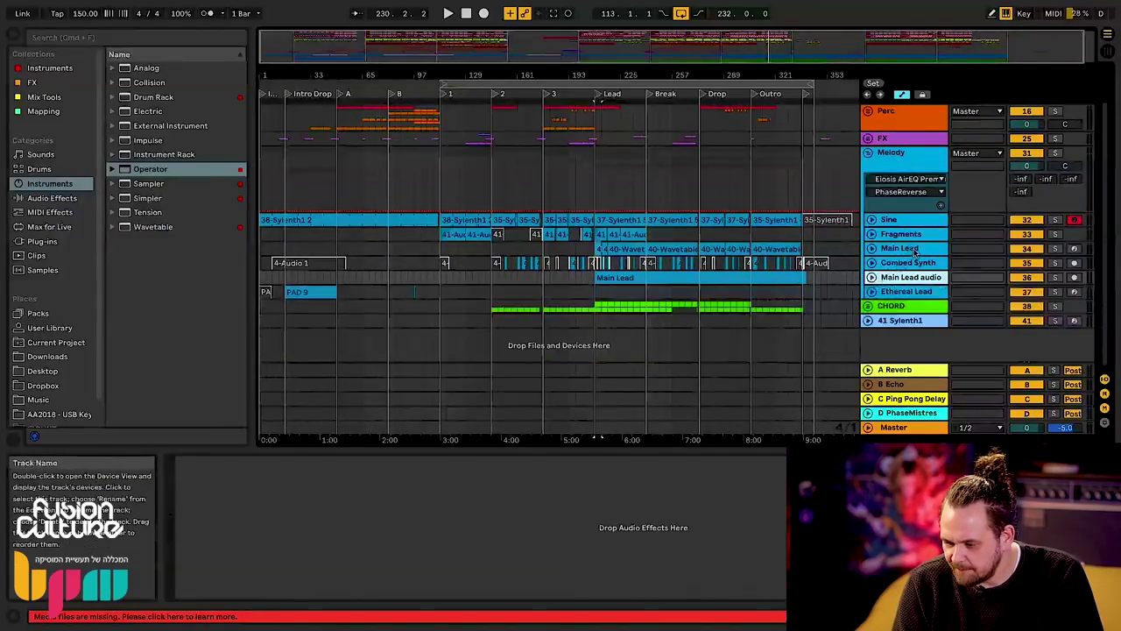
{"action": "left_click", "coordinate": [915, 251]}
{"action": "left_click", "coordinate": [915, 263]}
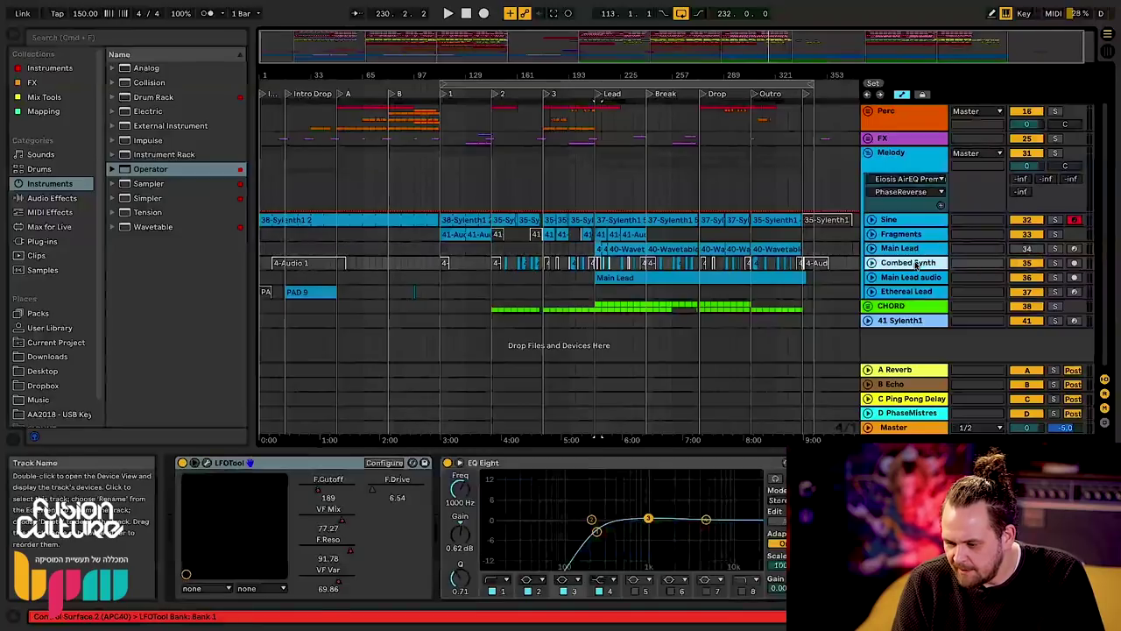
- Arm the Ethereal Lead track, examine its Serum plug-in's oscillator, noise and filter settings, and close the window
{"action": "left_click", "coordinate": [907, 292]}
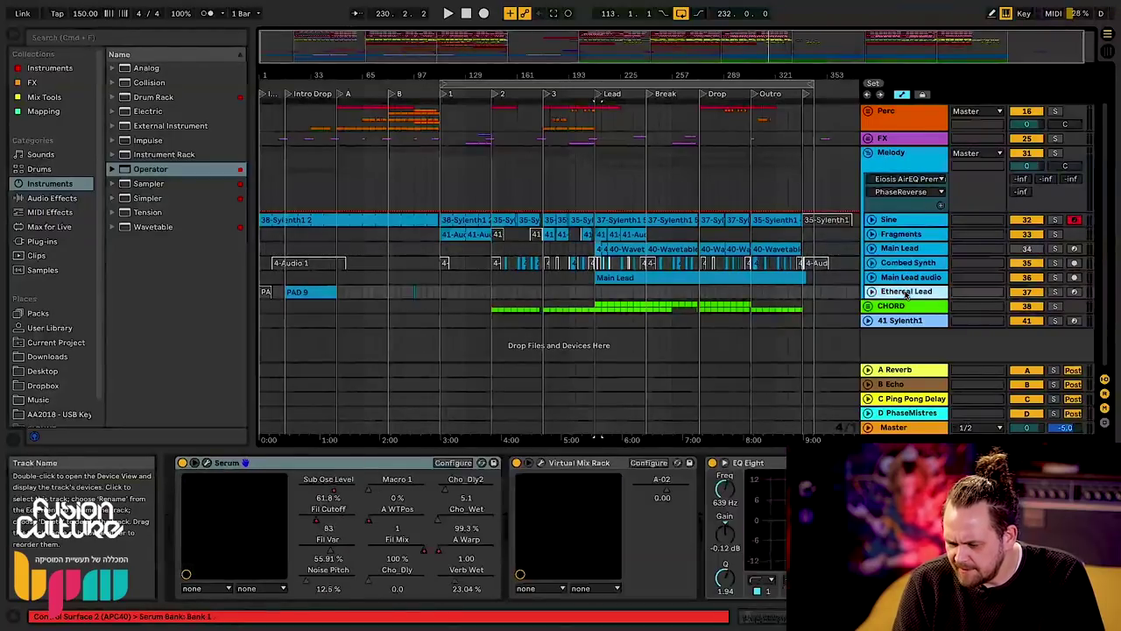
{"action": "left_click", "coordinate": [1075, 292]}
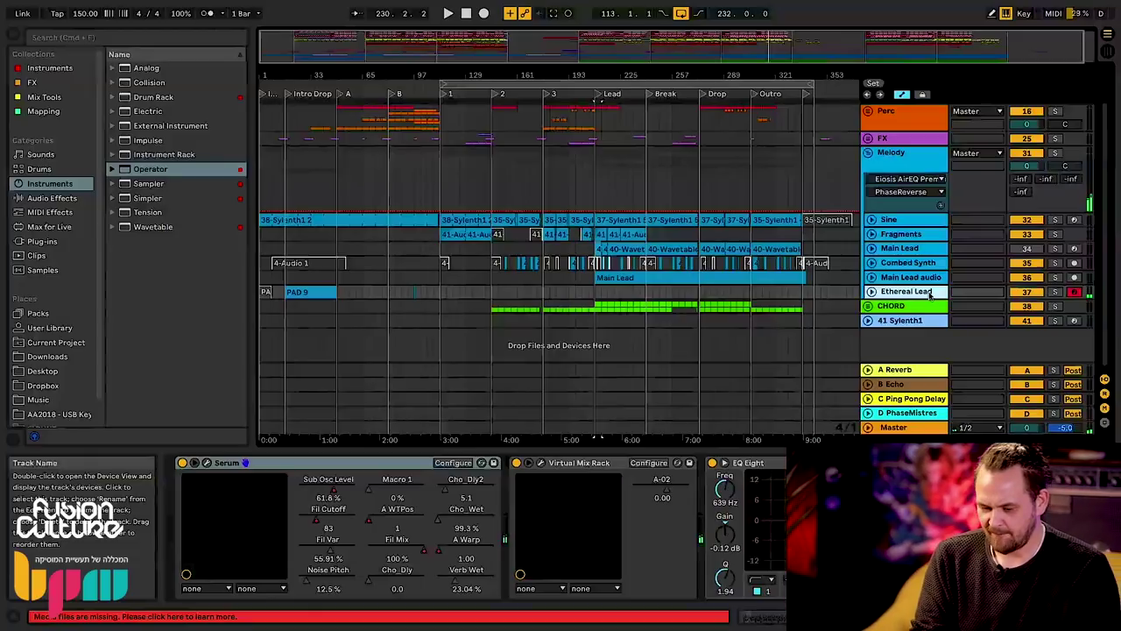
{"action": "left_click", "coordinate": [207, 464]}
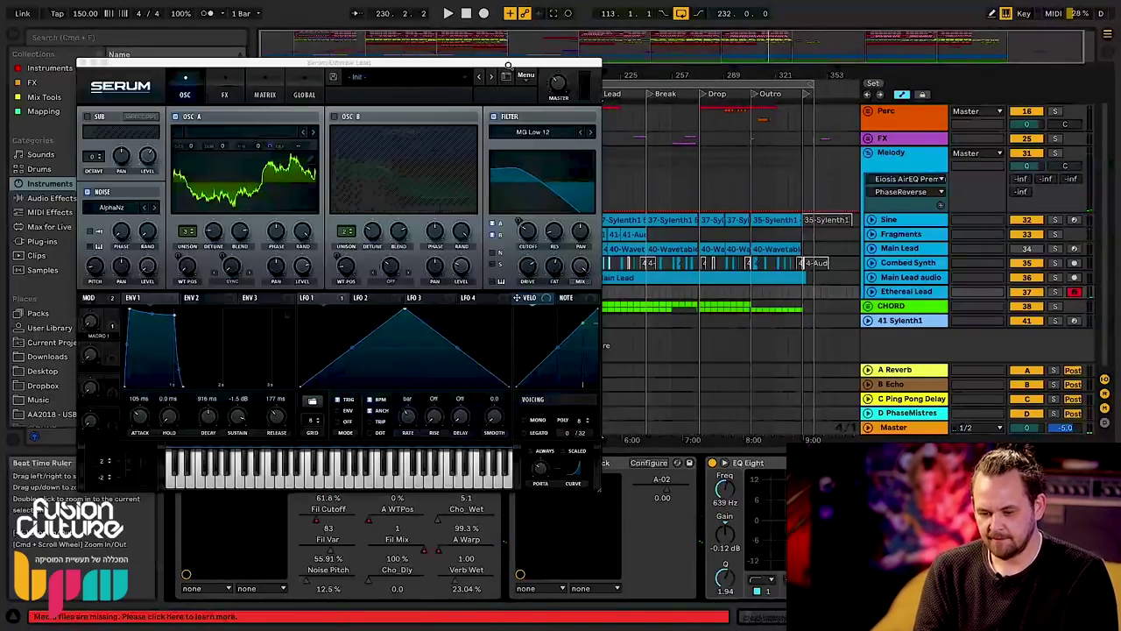
{"action": "left_click_drag", "start_coordinate": [508, 67], "coordinate": [616, 96]}
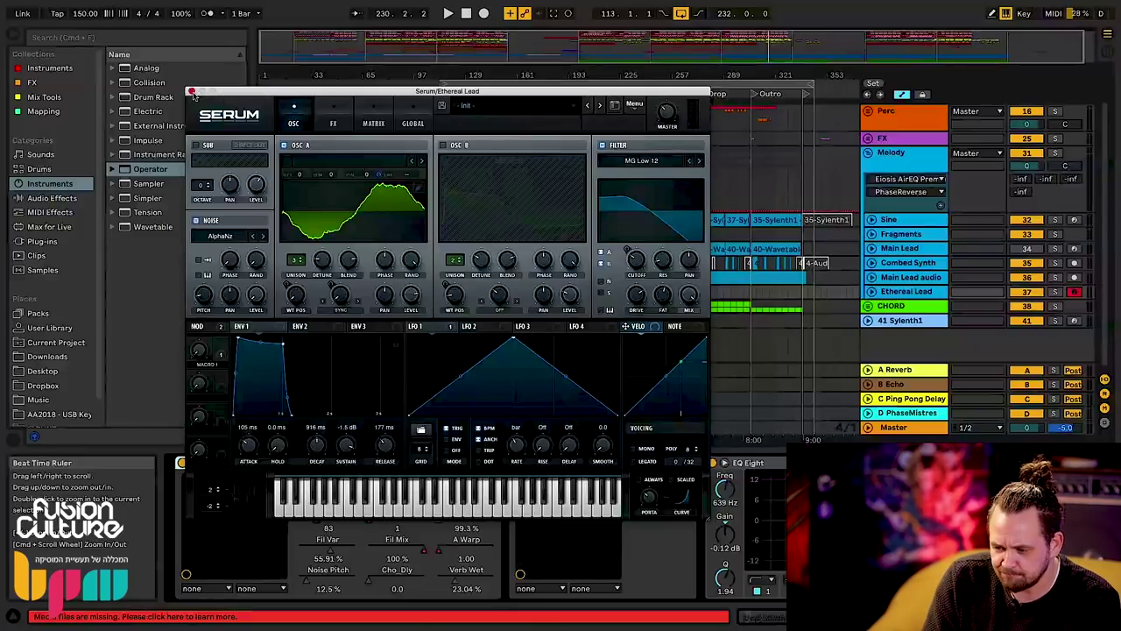
{"action": "left_click", "coordinate": [191, 91]}
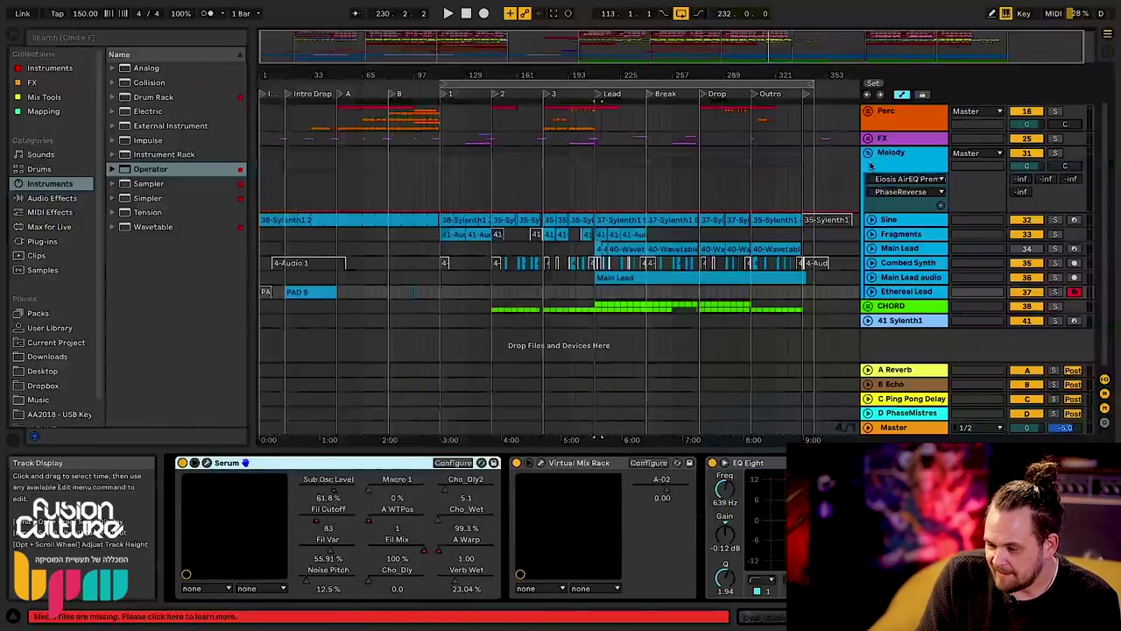
- Fold the Melody group, unfold the CHORD group and select its Choir track
{"action": "left_click", "coordinate": [868, 153]}
{"action": "left_click", "coordinate": [868, 221]}
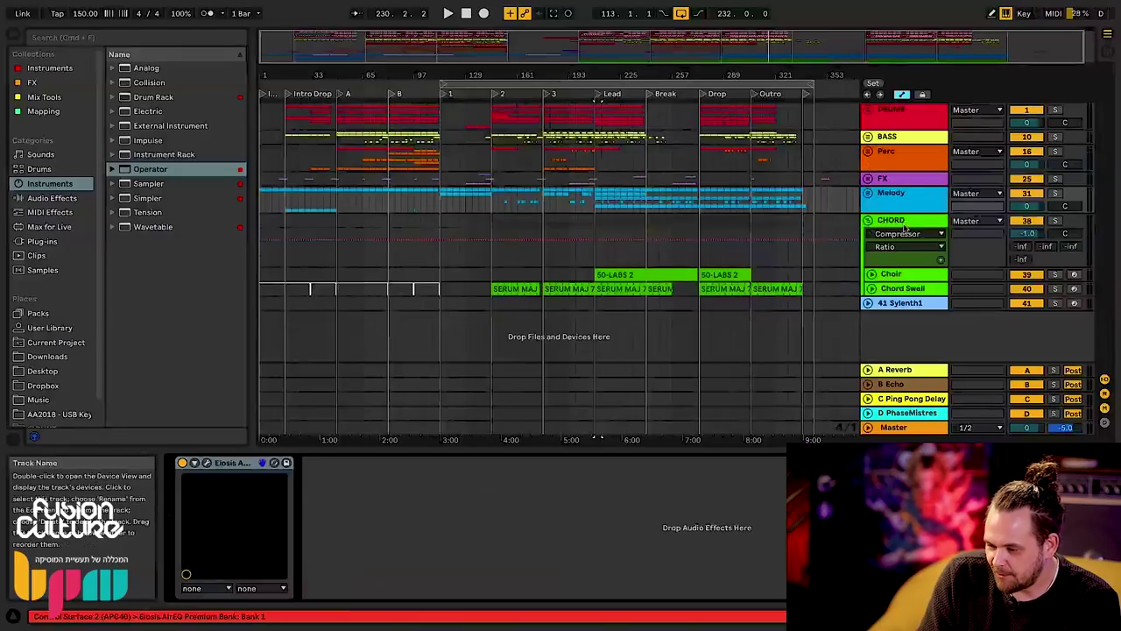
{"action": "left_click", "coordinate": [904, 221]}
{"action": "left_click", "coordinate": [898, 278]}
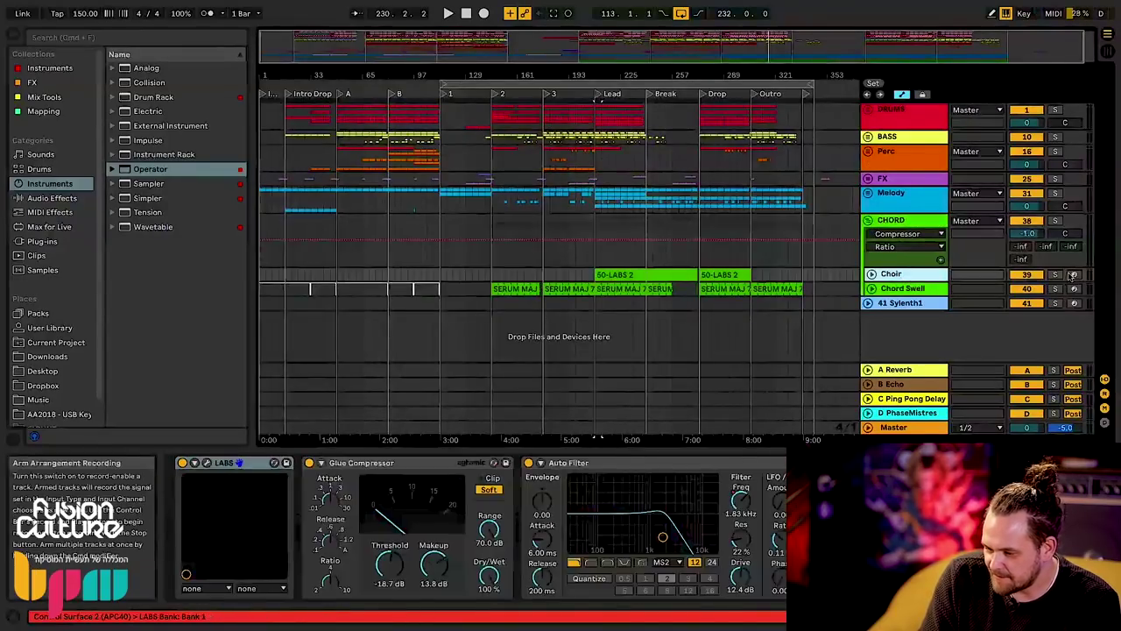
- Open the LABS plug-in on the armed Choir track, examine the Choir: Long preset and close the window
{"action": "left_click", "coordinate": [207, 463]}
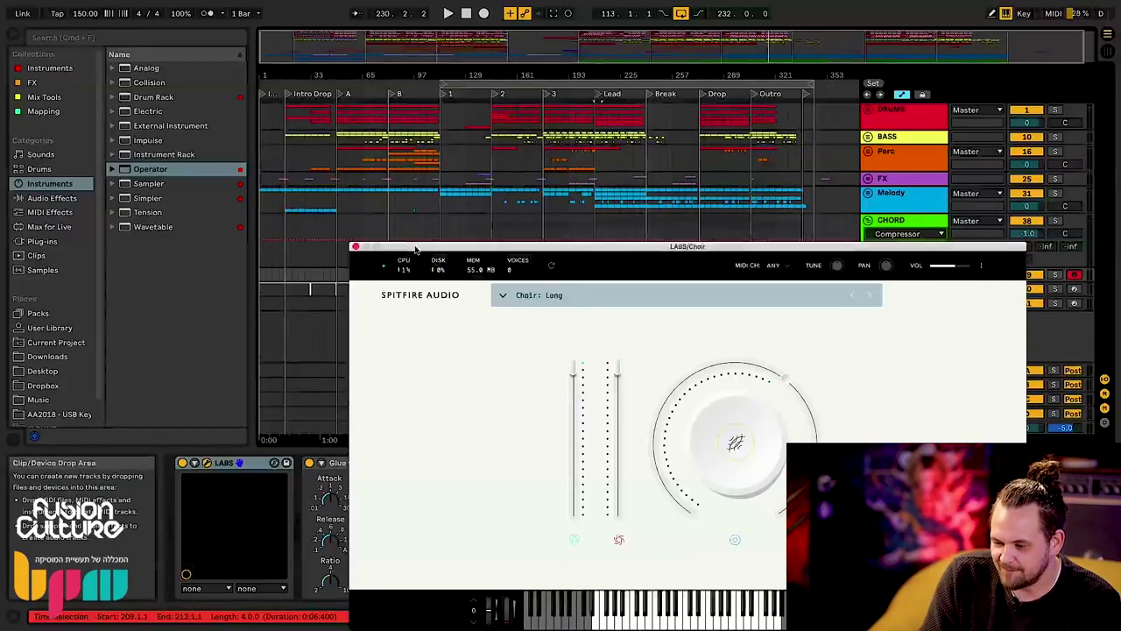
{"action": "left_click_drag", "start_coordinate": [416, 249], "coordinate": [402, 159]}
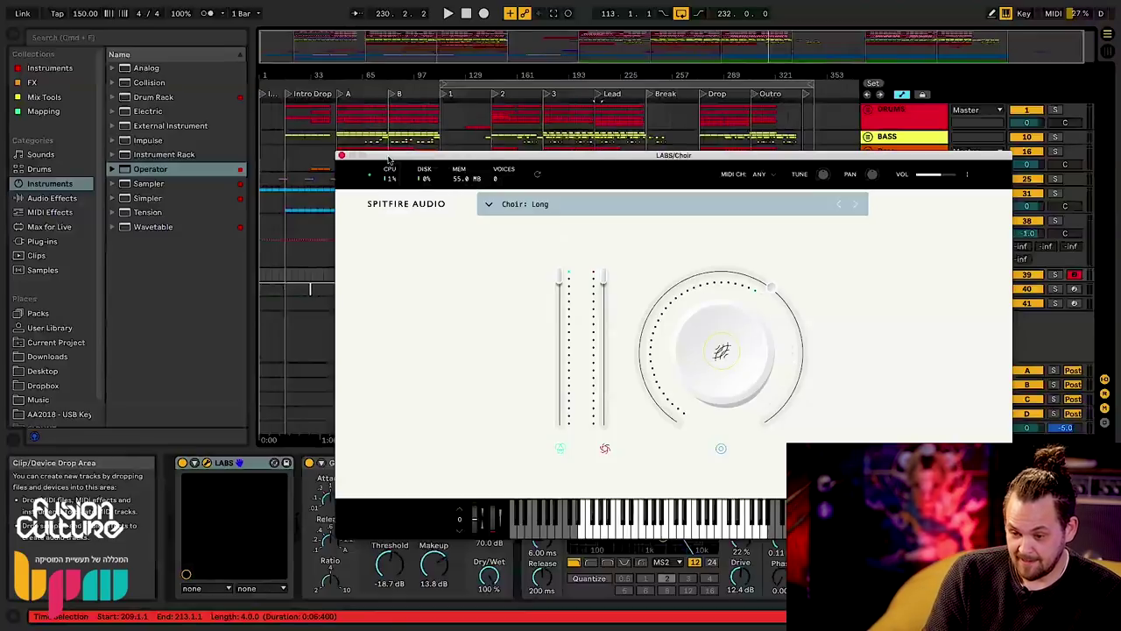
{"action": "left_click", "coordinate": [342, 156]}
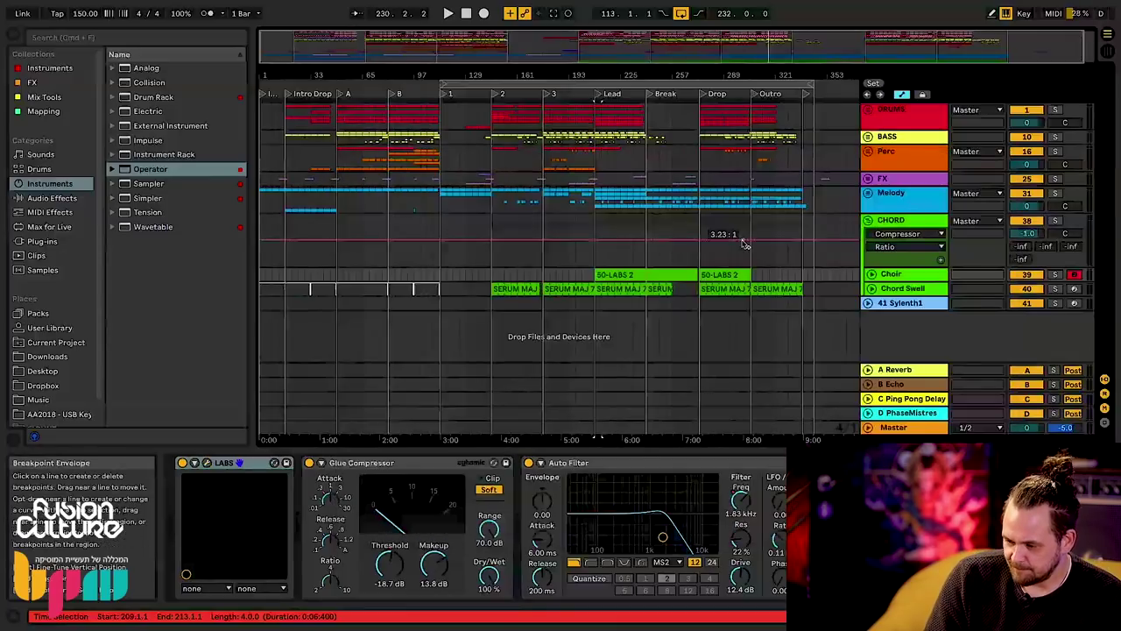
- Arm the Chord Swell track with its Chord device's Shift 3 at +15 st and play the arrangement from bar 113
{"action": "left_click", "coordinate": [919, 289]}
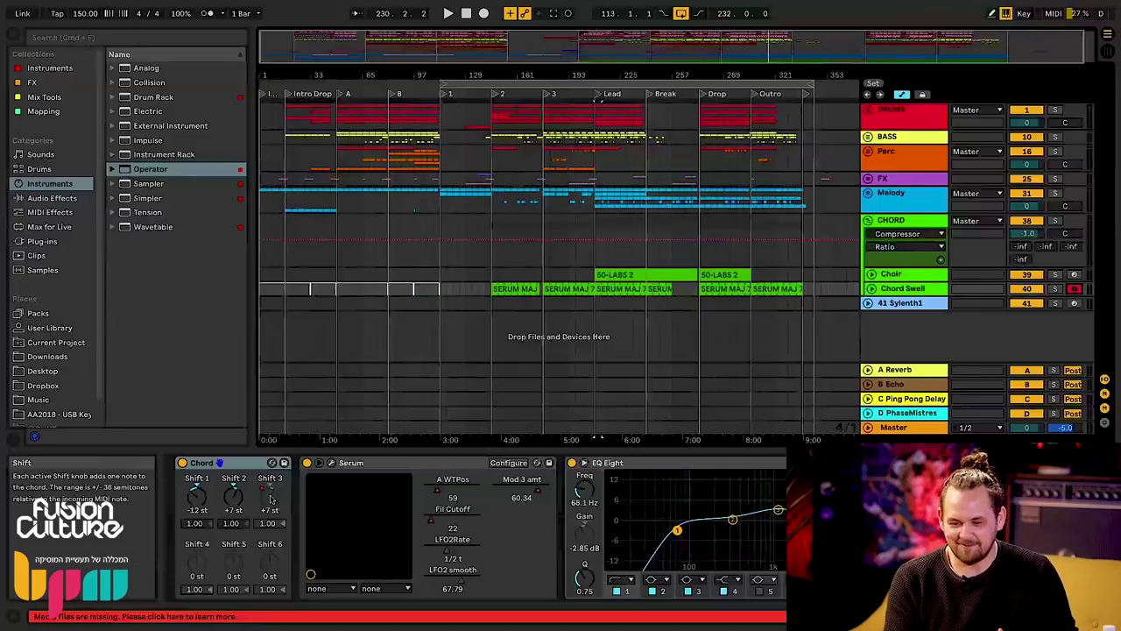
{"action": "left_click", "coordinate": [668, 84]}
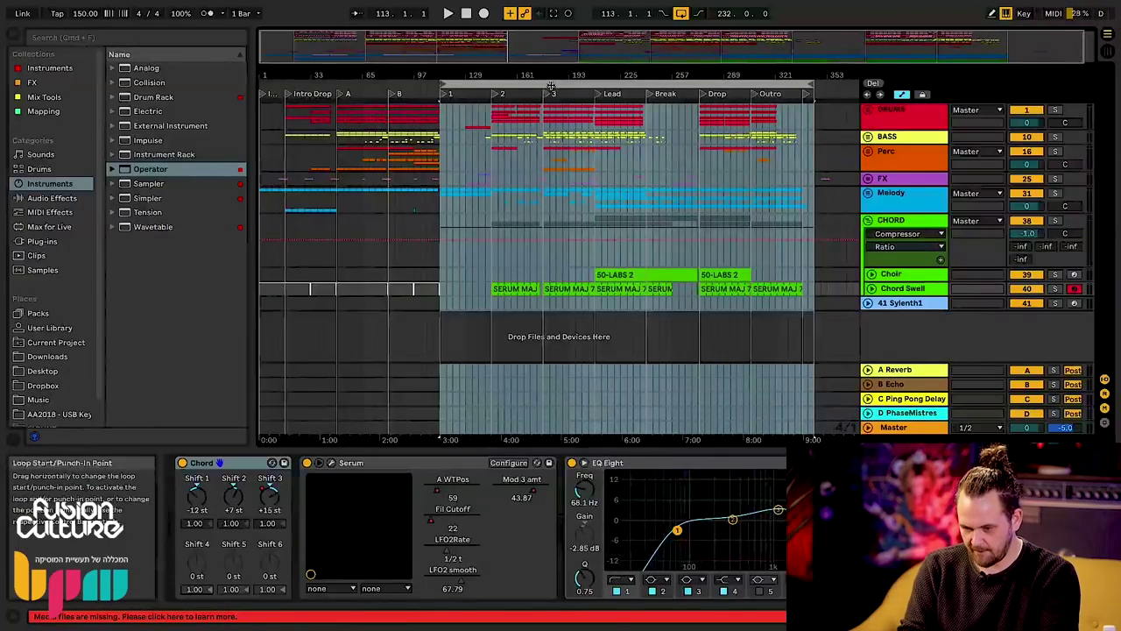
{"action": "key", "text": "space"}
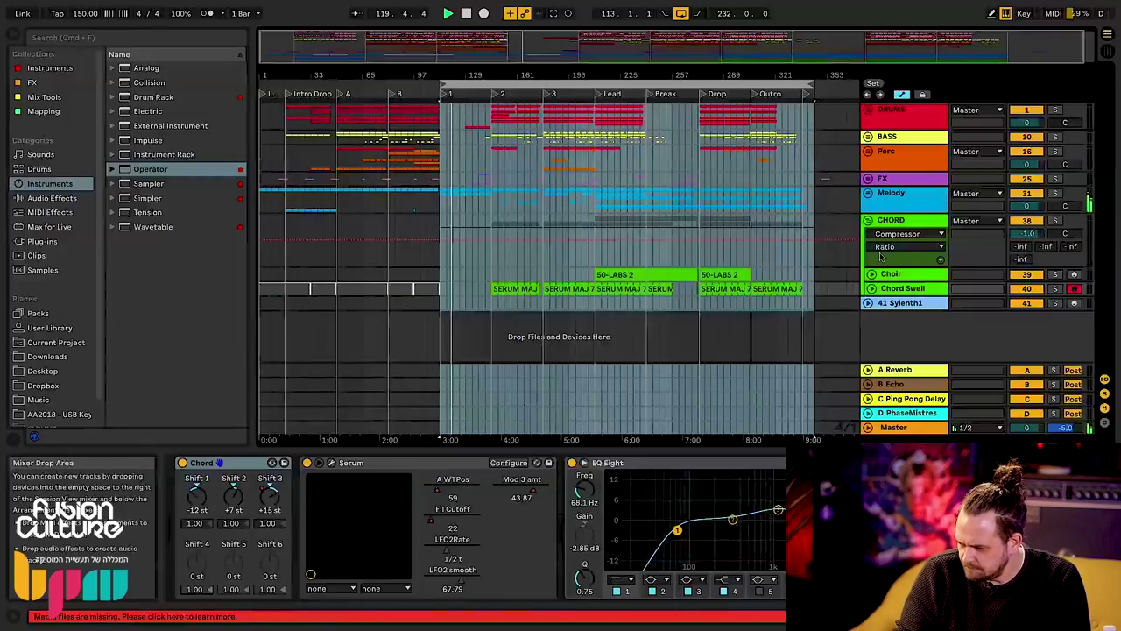
- Select the Master track to show its effects, then unfold the Melody group and its Sine track
{"action": "left_click", "coordinate": [897, 427]}
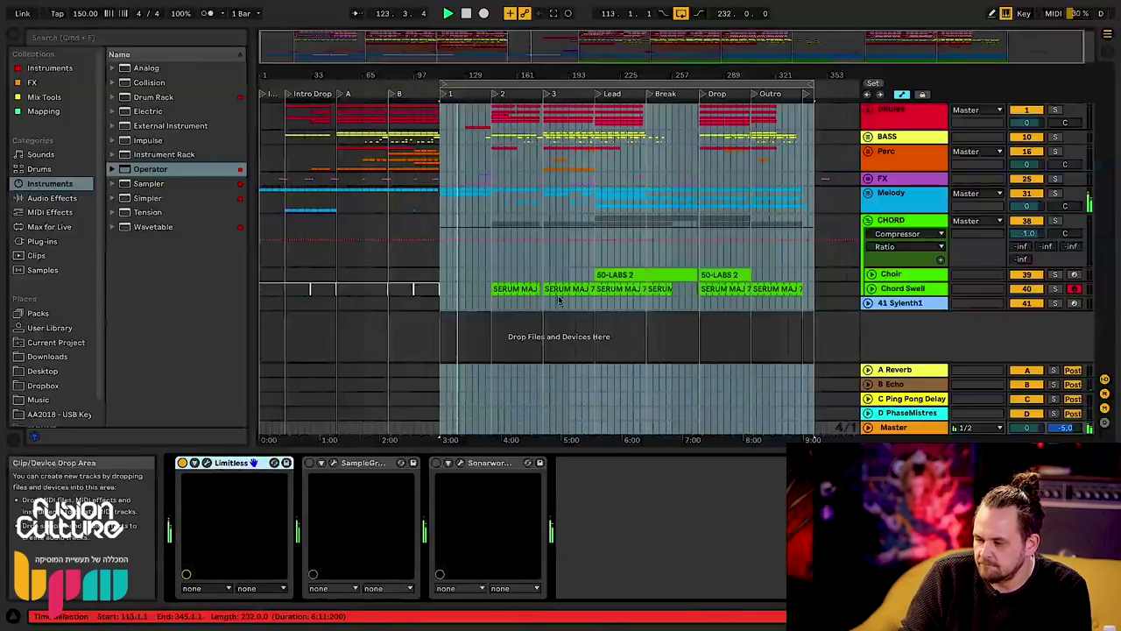
{"action": "left_click", "coordinate": [867, 193]}
{"action": "left_click", "coordinate": [871, 261]}
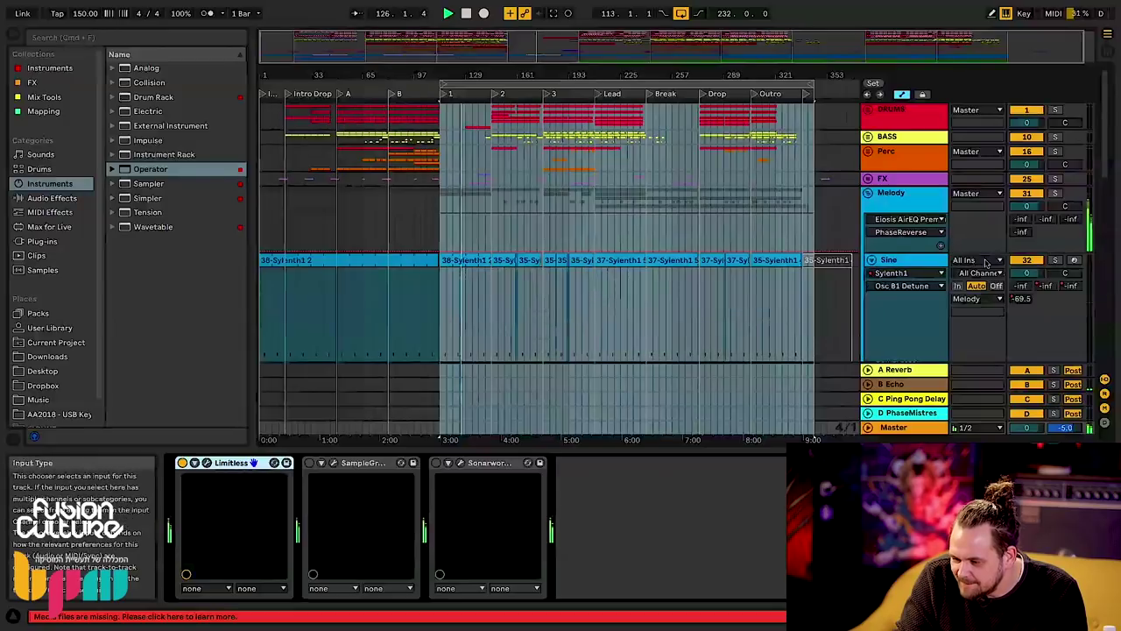
- Fold the Sine track and the Melody group that contains it
{"action": "scroll", "coordinate": [963, 280], "scroll_direction": "down", "scroll_amount": 3}
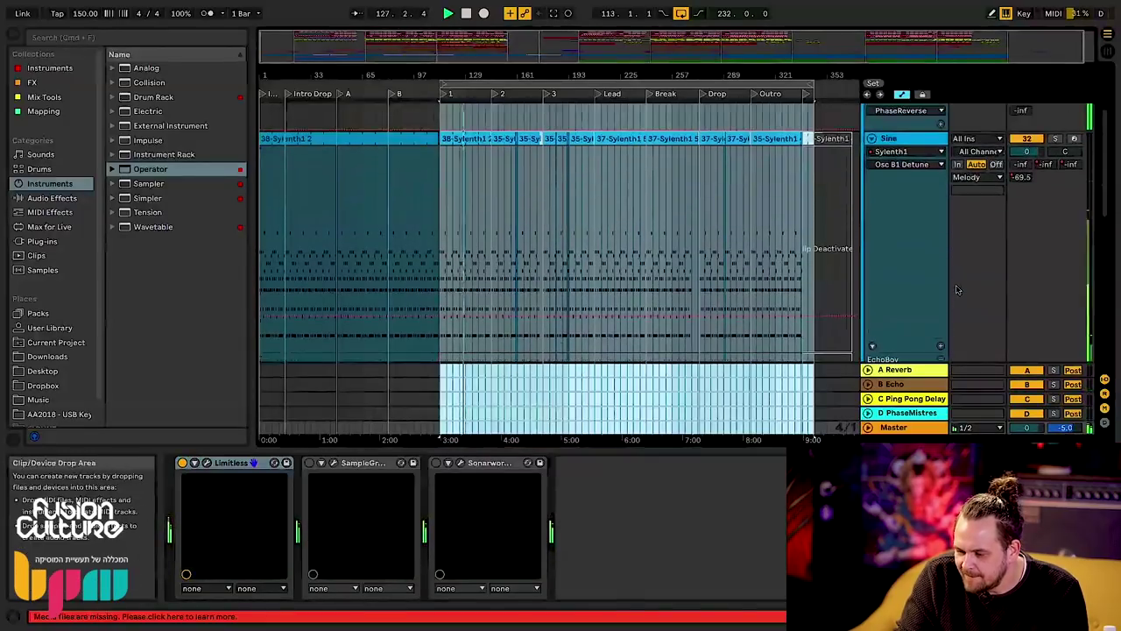
{"action": "left_click", "coordinate": [872, 138]}
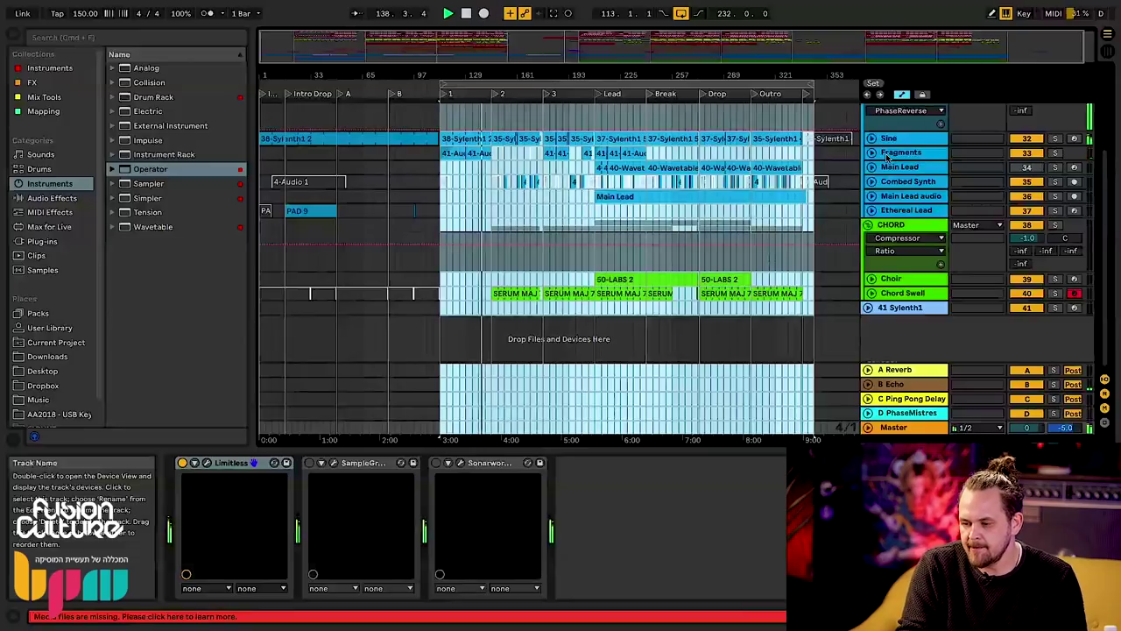
{"action": "scroll", "coordinate": [887, 156], "scroll_direction": "up", "scroll_amount": 3}
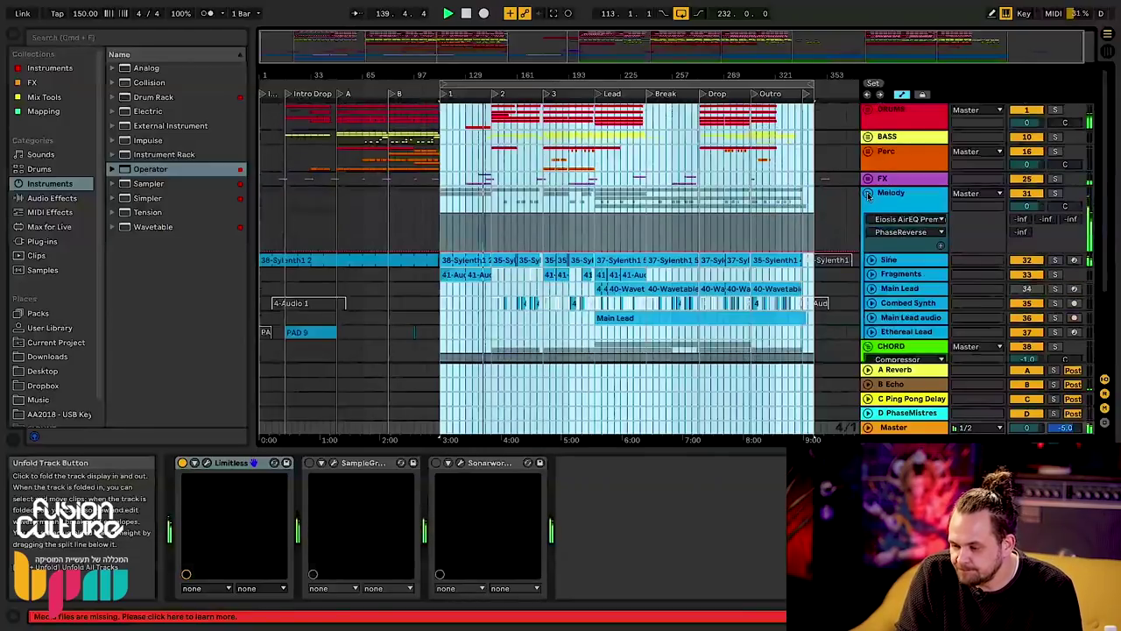
{"action": "left_click", "coordinate": [868, 194]}
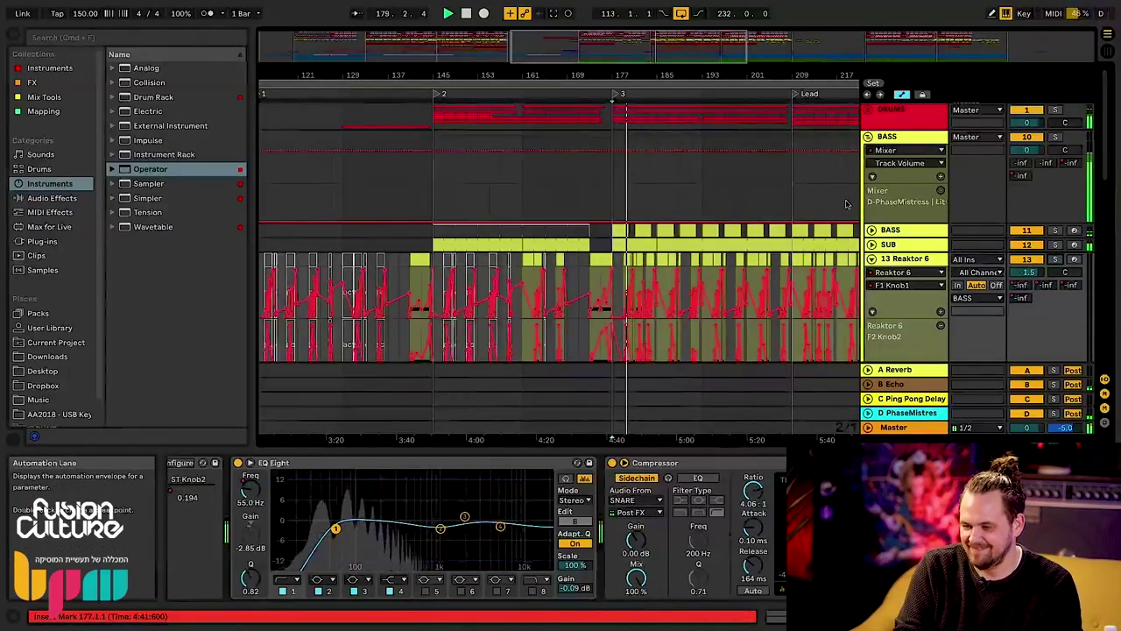
- Fold the 13 Reaktor 6 track and the BASS group, and unfold the Melody group
{"action": "left_click", "coordinate": [872, 260]}
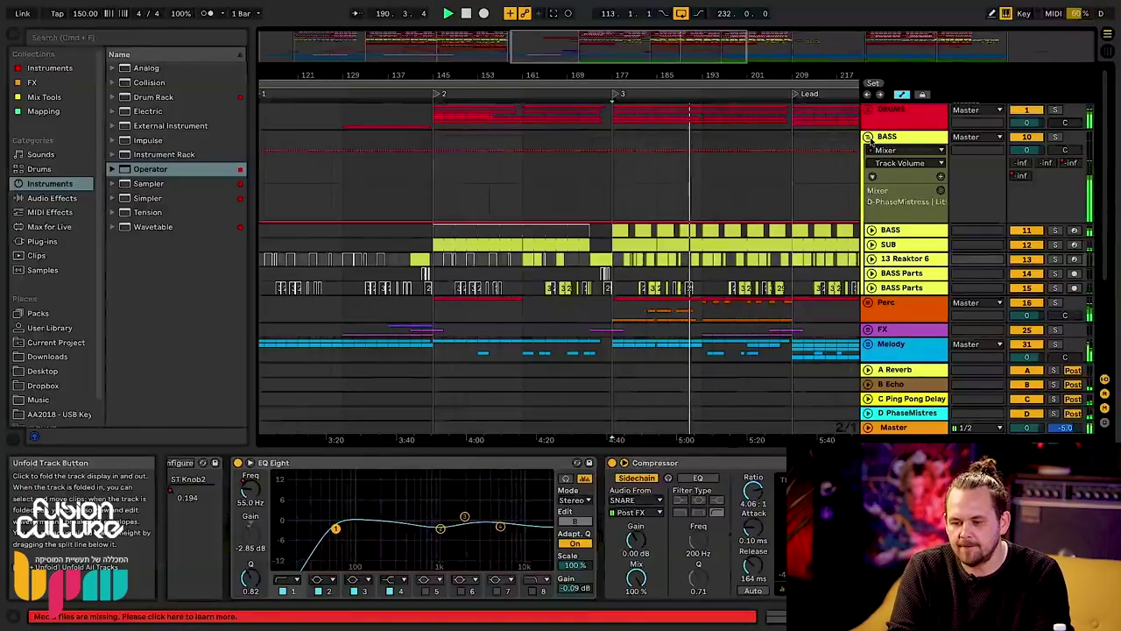
{"action": "left_click_drag", "start_coordinate": [768, 76], "coordinate": [454, 72]}
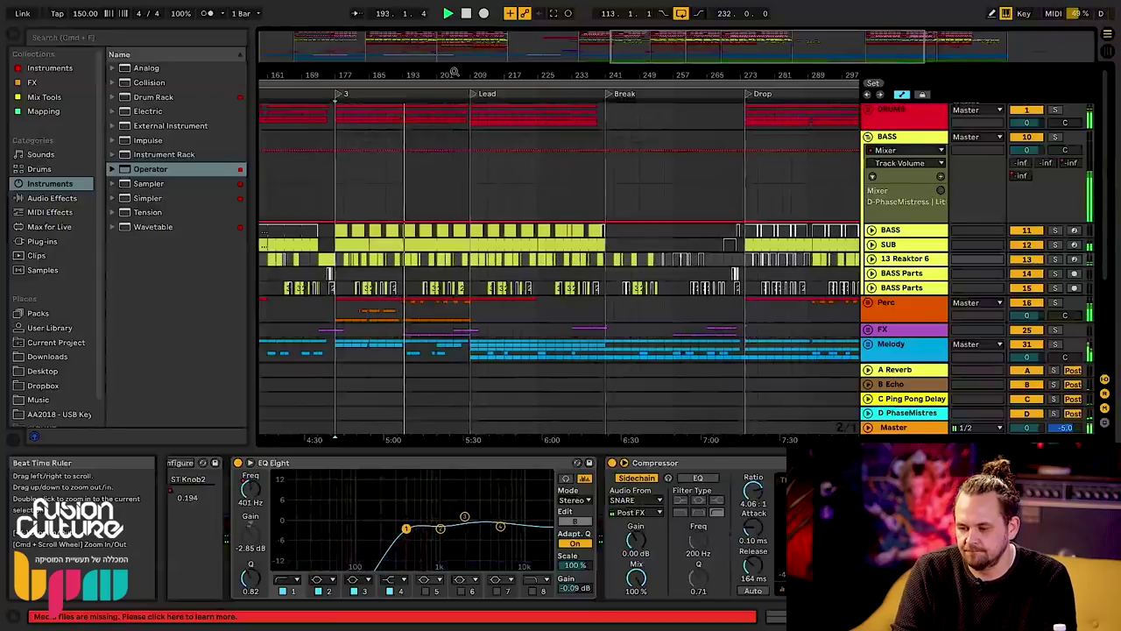
{"action": "left_click", "coordinate": [866, 137]}
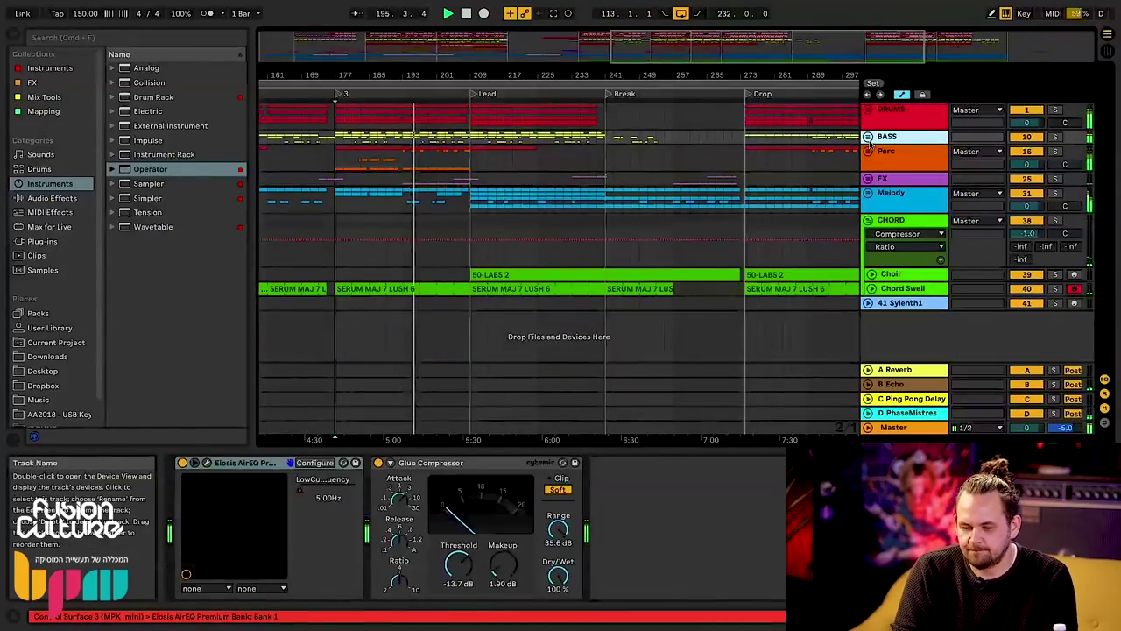
{"action": "left_click", "coordinate": [868, 193]}
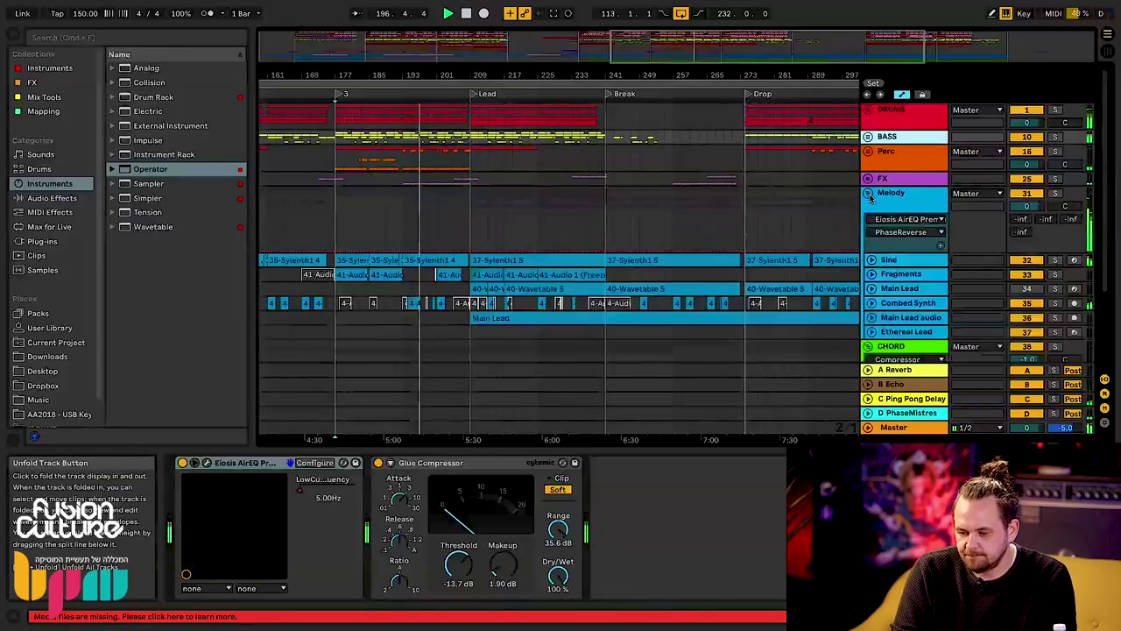
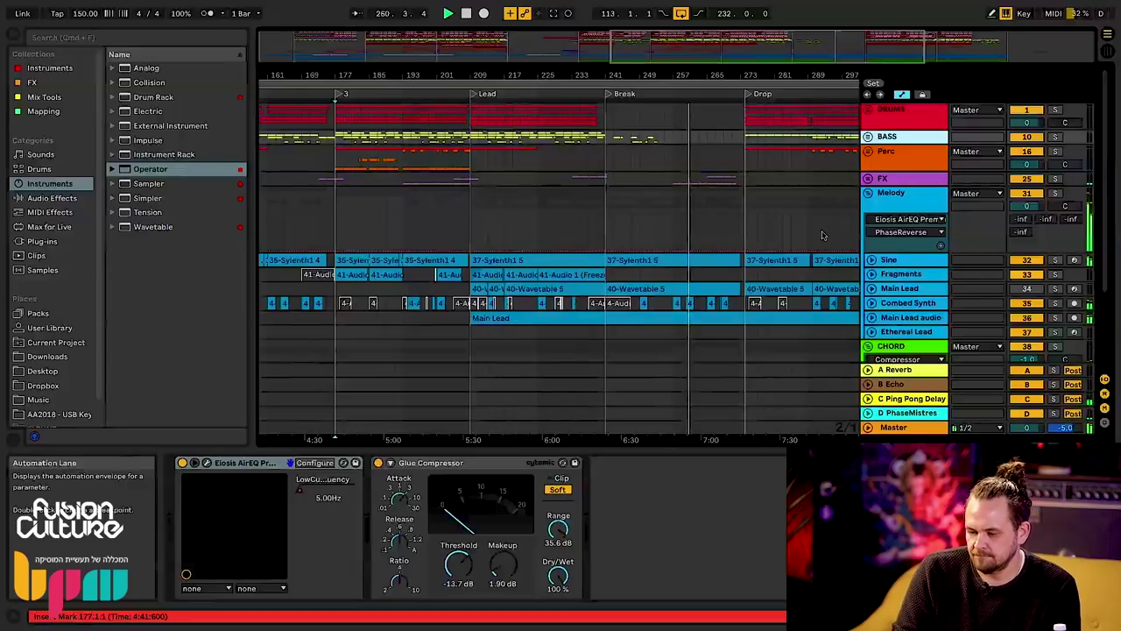
- Unfold the FX group, examine the clips and automation of its 33-Audio 1 track and fold that track again
{"action": "left_click", "coordinate": [870, 179]}
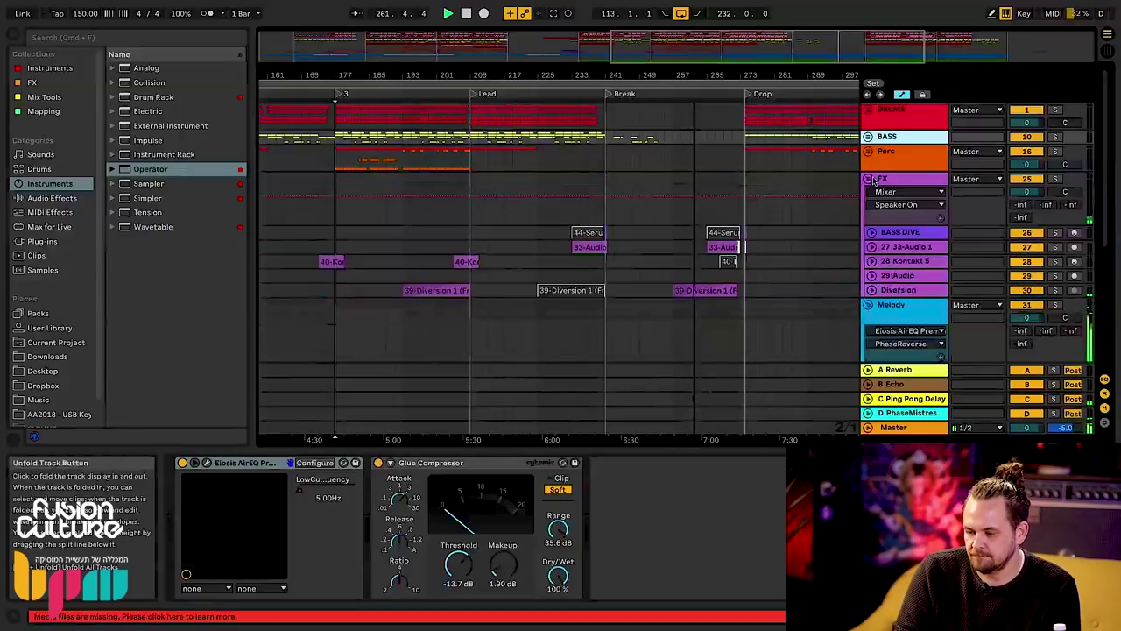
{"action": "left_click", "coordinate": [871, 247]}
{"action": "left_click", "coordinate": [913, 248]}
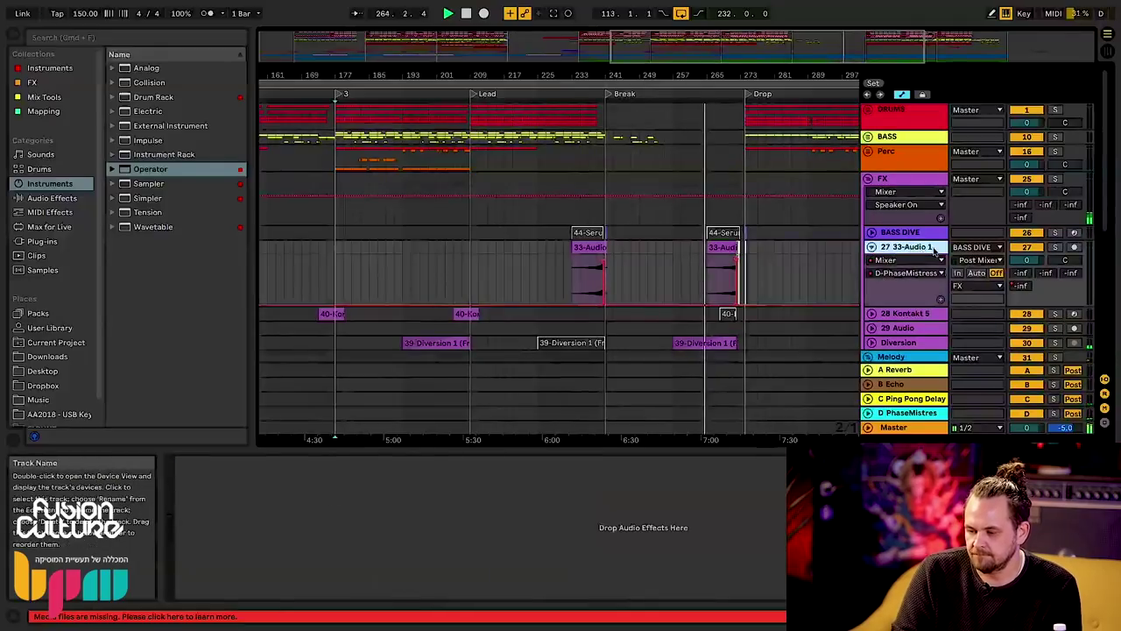
{"action": "left_click", "coordinate": [872, 247]}
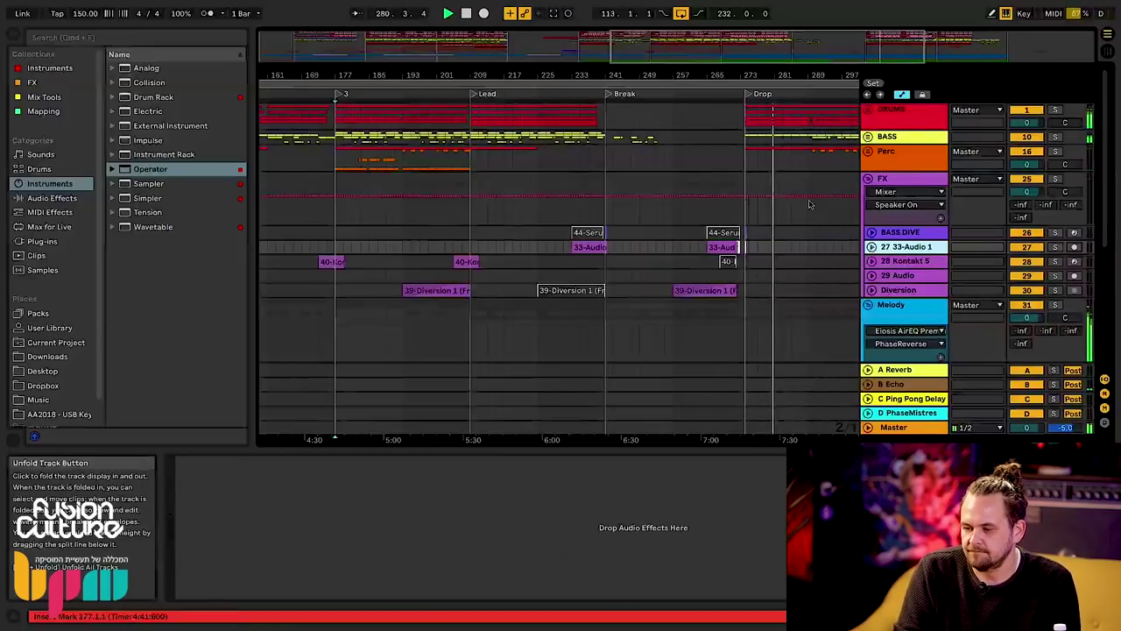
- Follow the playback through the Drop and Outro sections with the DRUMS group unfolded, ending with the whole arrangement in view
{"action": "left_click_drag", "start_coordinate": [823, 69], "coordinate": [595, 71]}
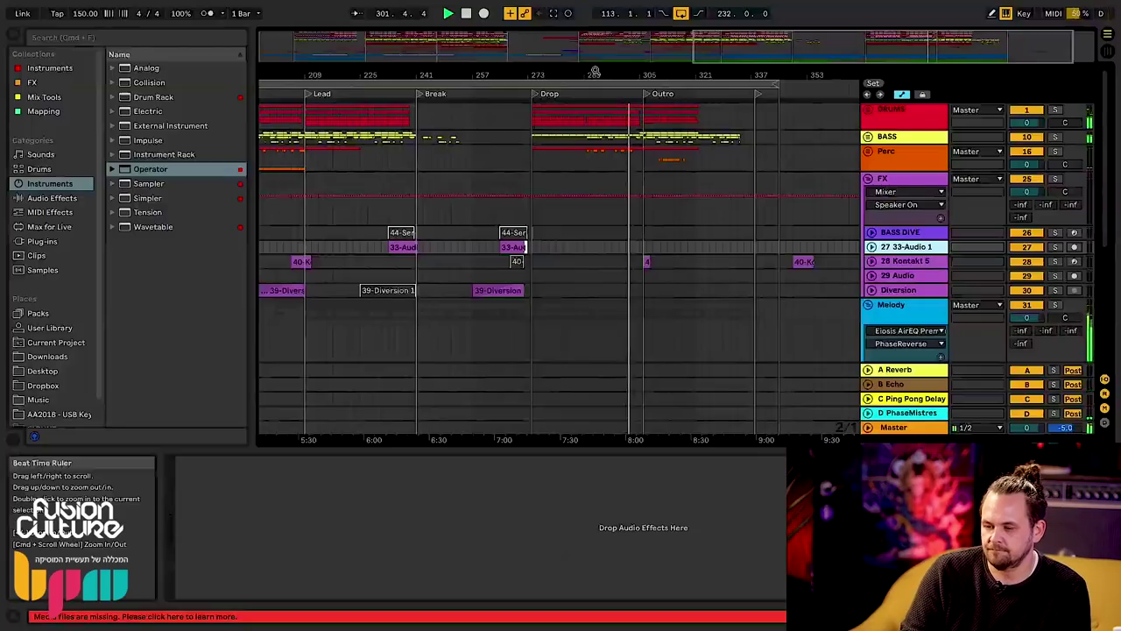
{"action": "left_click_drag", "start_coordinate": [640, 75], "coordinate": [641, 119]}
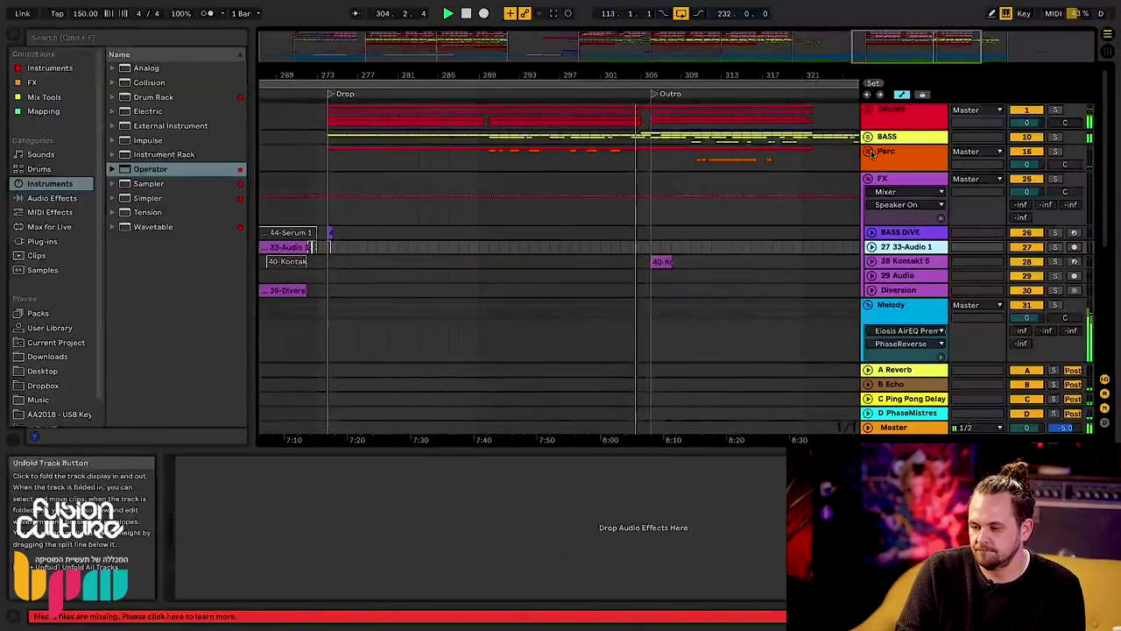
{"action": "left_click", "coordinate": [867, 110]}
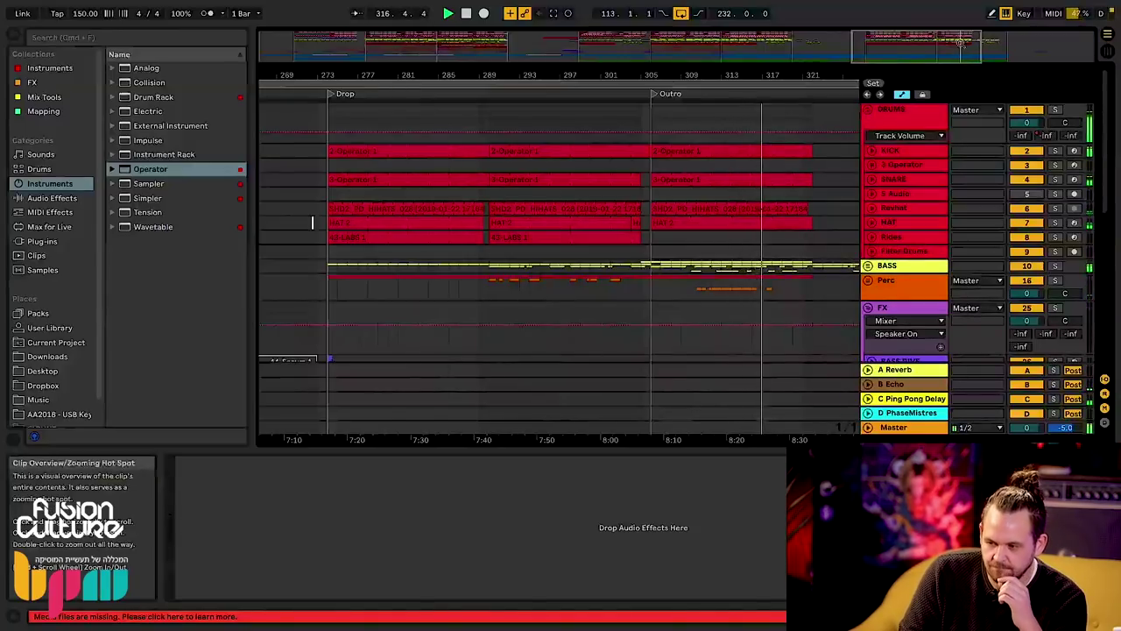
{"action": "left_click_drag", "start_coordinate": [811, 74], "coordinate": [656, 73]}
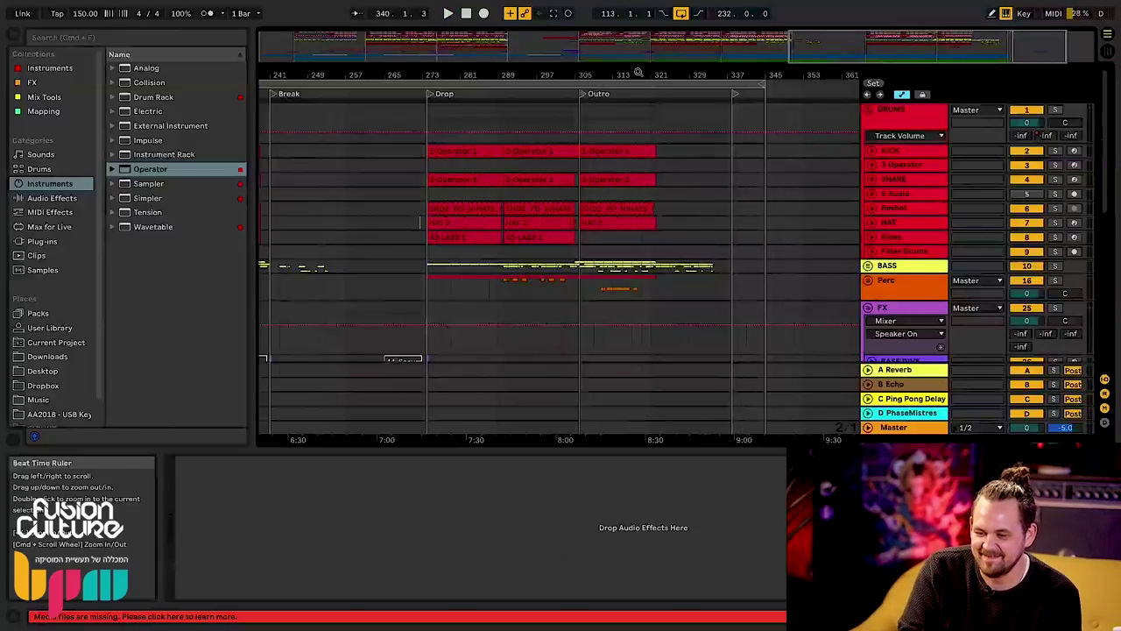
{"action": "left_click_drag", "start_coordinate": [617, 73], "coordinate": [764, 20]}
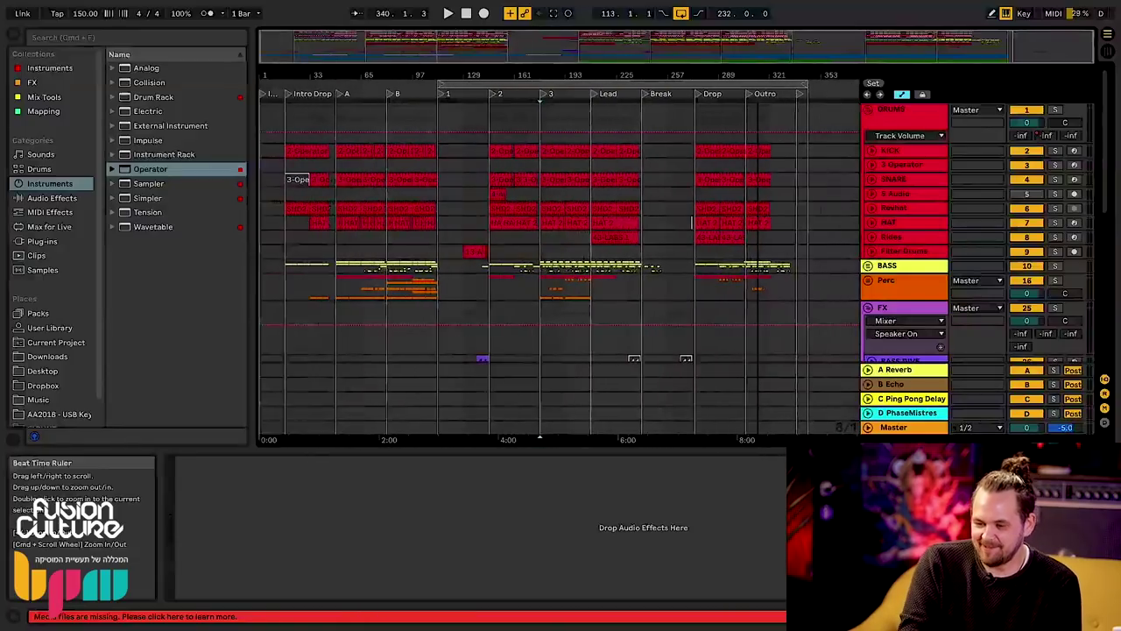
- Fold the DRUMS, FX, Melody and CHORD groups
{"action": "left_click", "coordinate": [870, 111]}
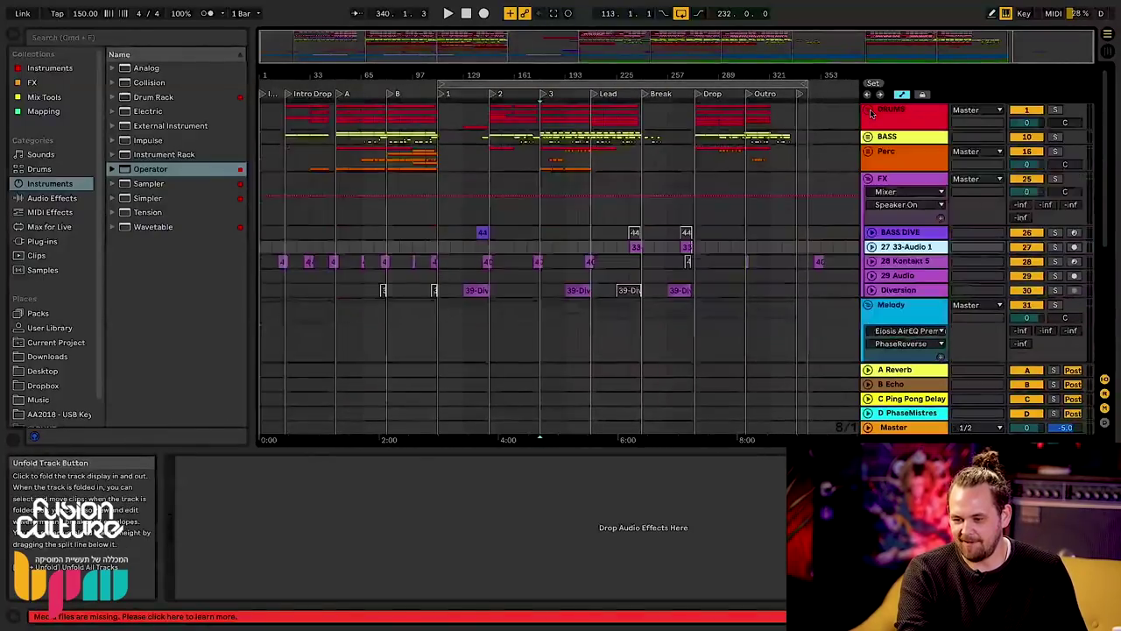
{"action": "left_click", "coordinate": [870, 178]}
{"action": "left_click", "coordinate": [869, 193]}
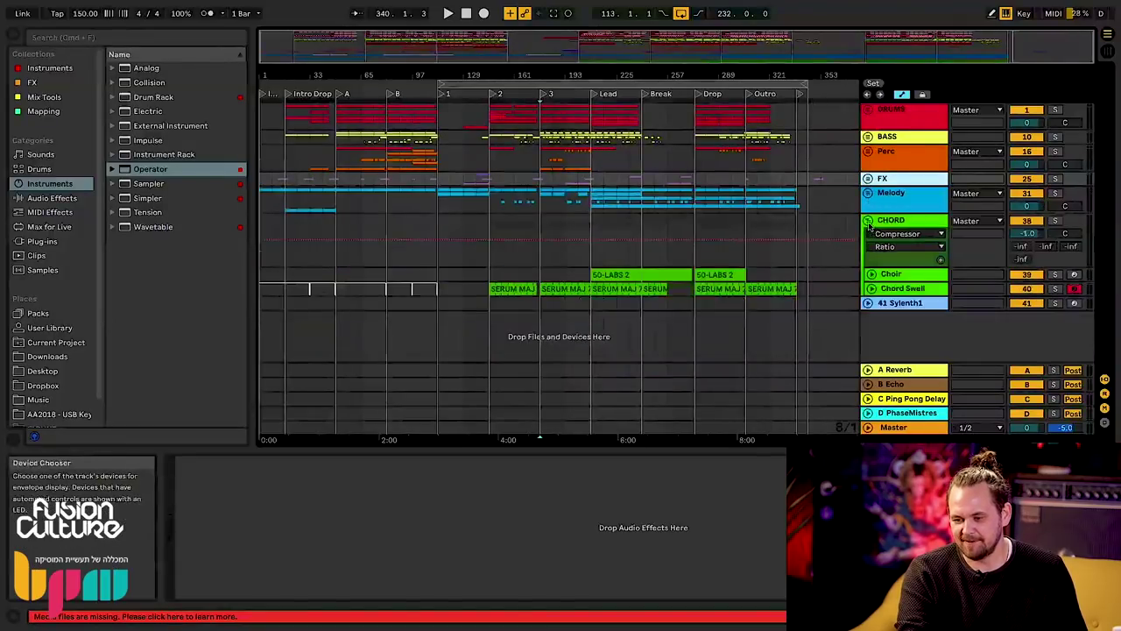
{"action": "left_click", "coordinate": [867, 221]}
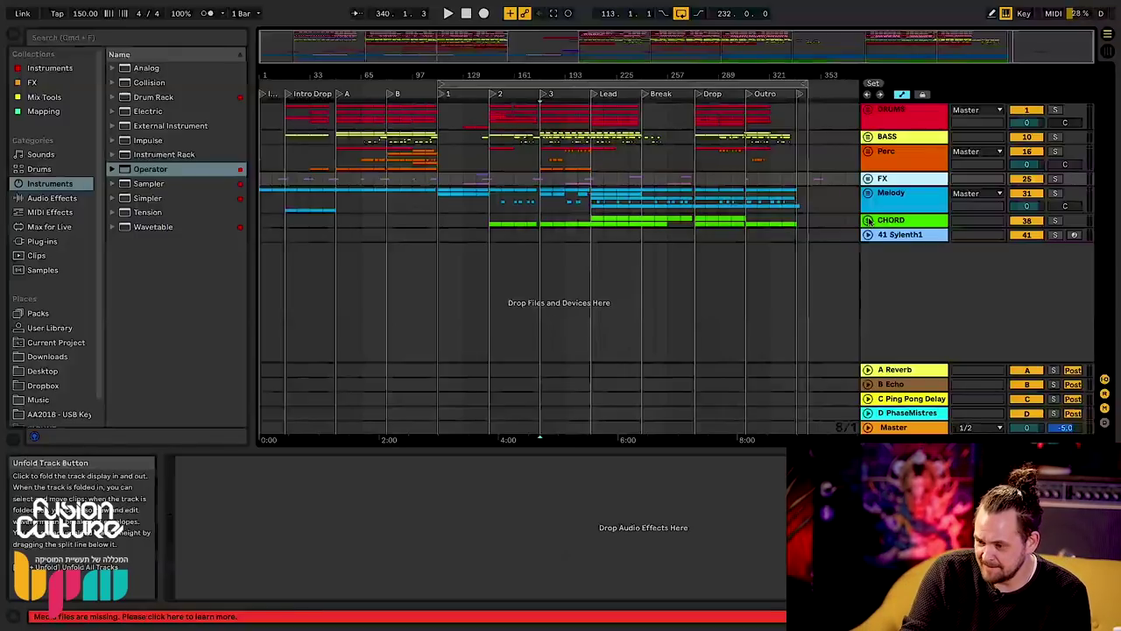
- Unfold the Melody group and its Sine track, and select the 38-Sylenth1 2 clip starting at bar 113
{"action": "left_click", "coordinate": [868, 193]}
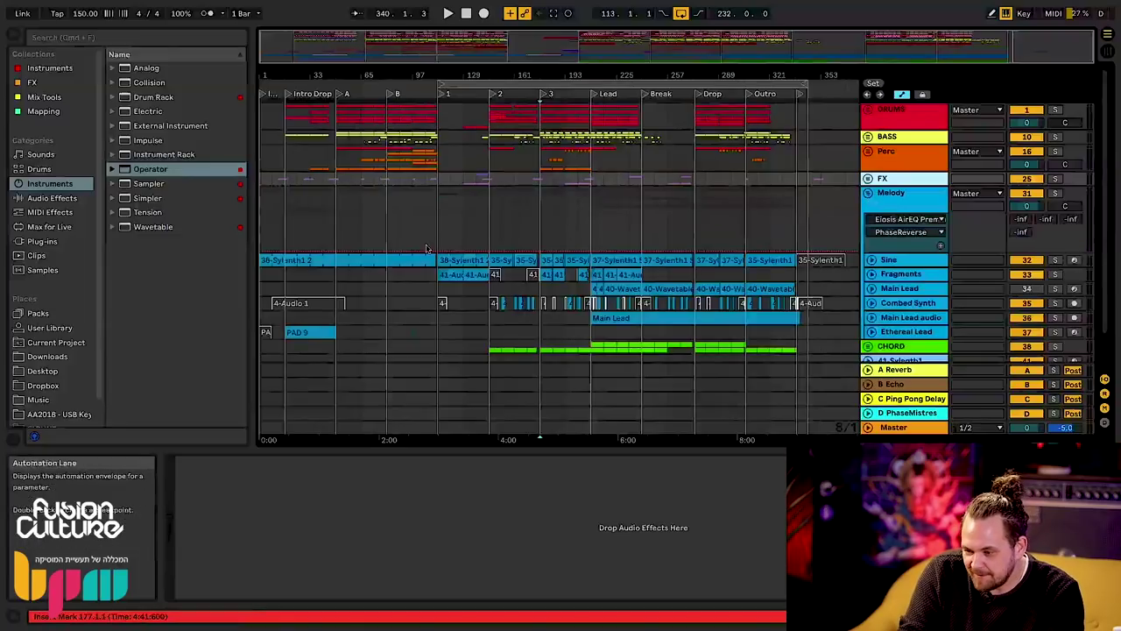
{"action": "left_click", "coordinate": [871, 260]}
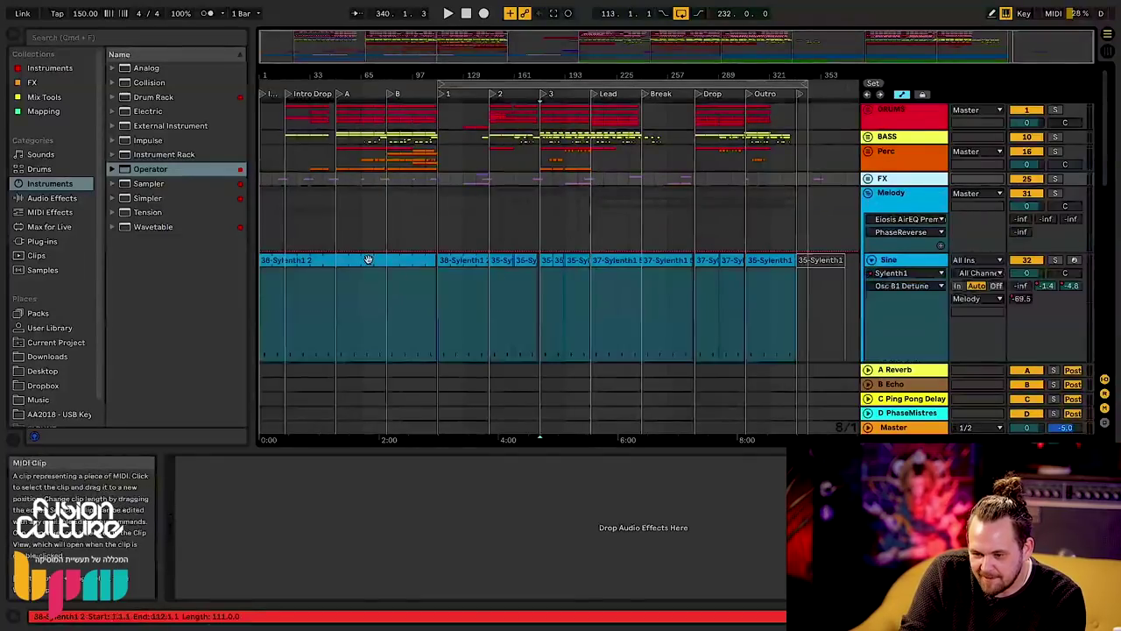
{"action": "left_click", "coordinate": [463, 258]}
{"action": "left_click_drag", "start_coordinate": [454, 77], "coordinate": [453, 119]}
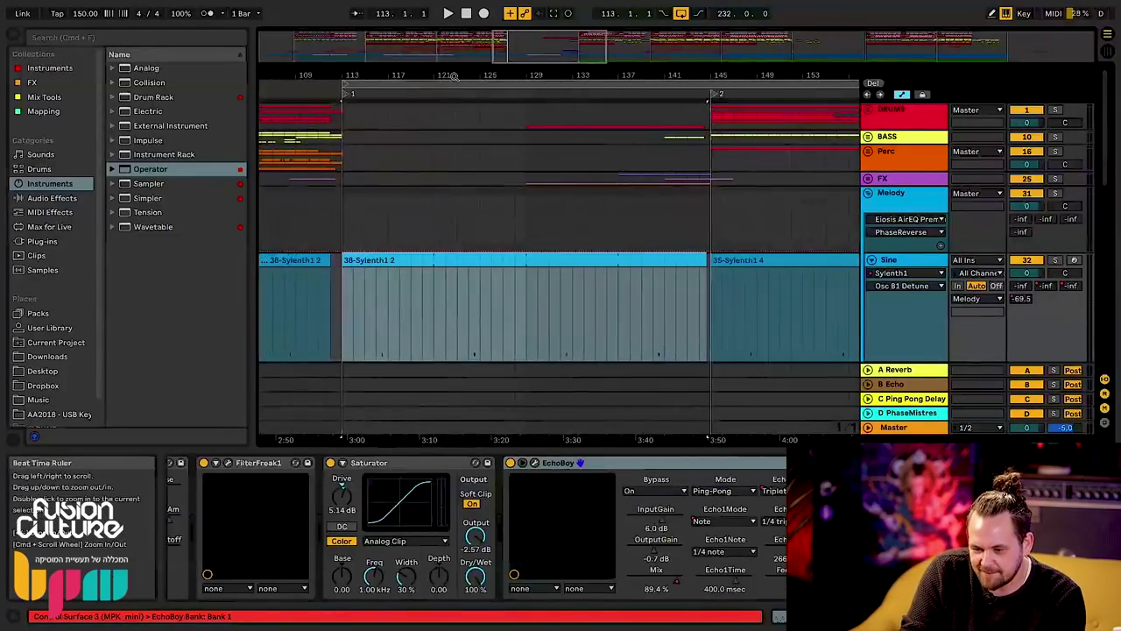
{"action": "key", "text": "z"}
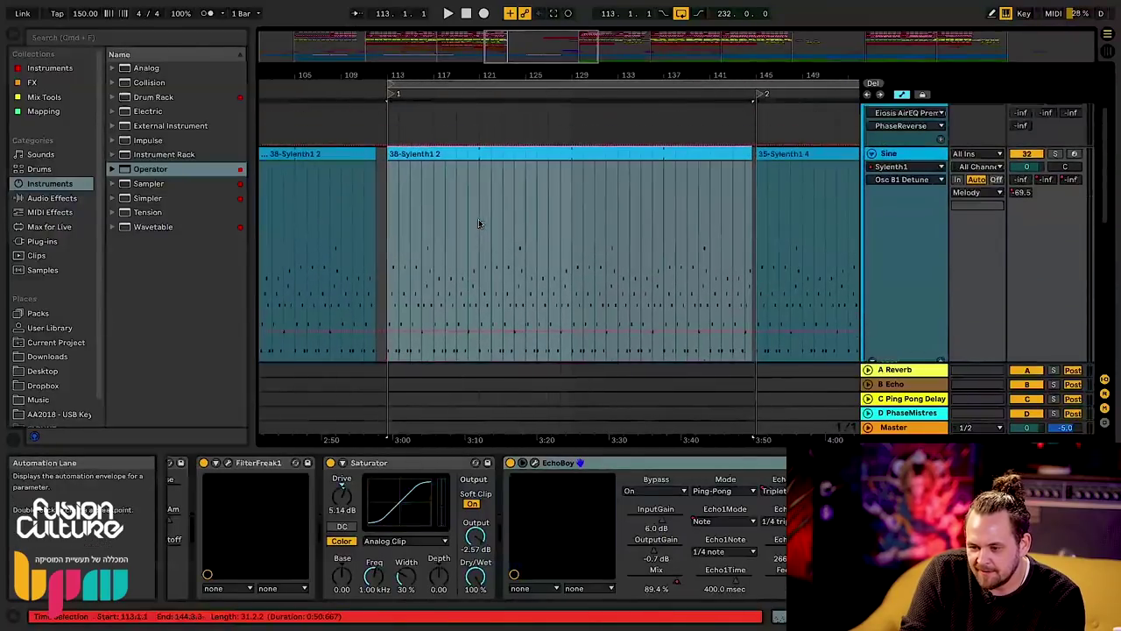
- Open the selected Sine clip in an enlarged note editor and examine its melody notes
{"action": "double_click", "coordinate": [543, 157]}
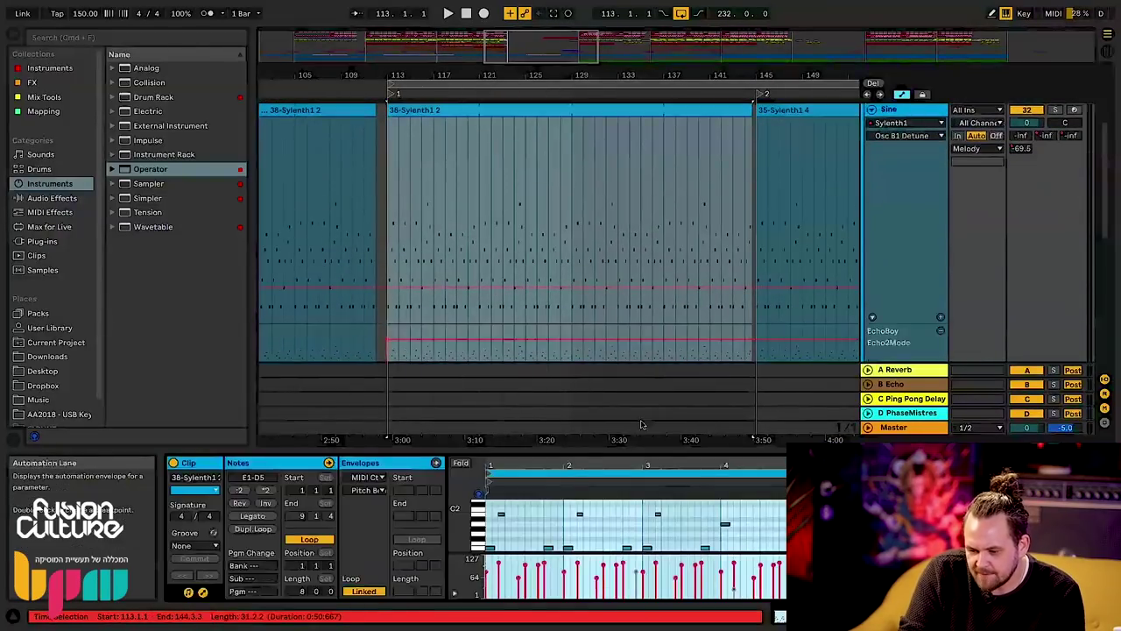
{"action": "left_click_drag", "start_coordinate": [638, 452], "coordinate": [619, 303]}
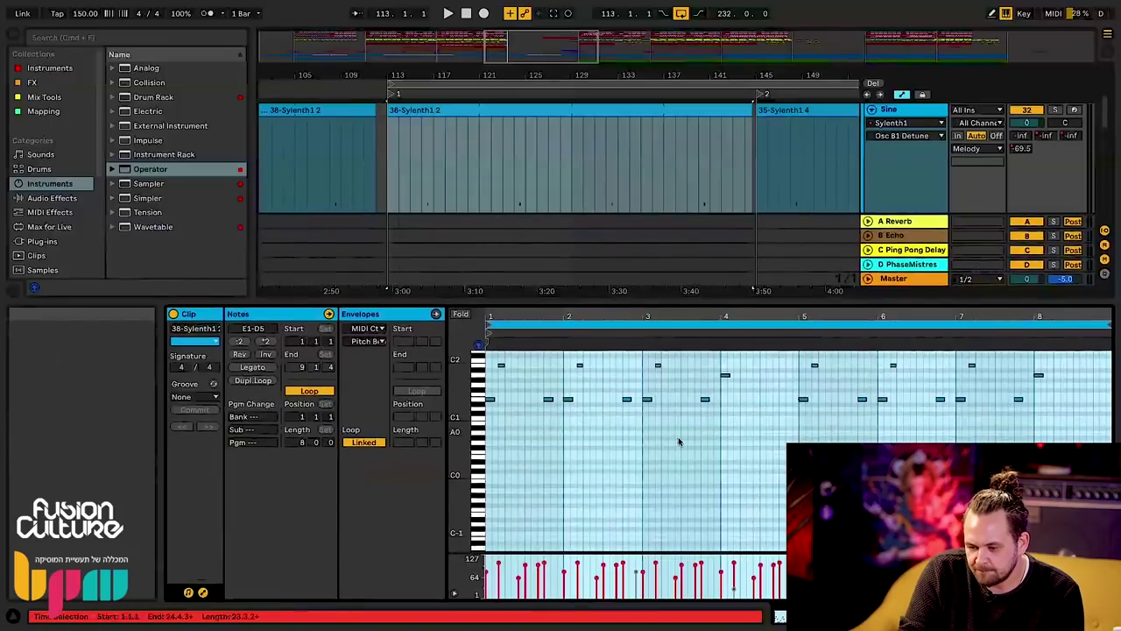
{"action": "scroll", "coordinate": [677, 441], "scroll_direction": "up", "scroll_amount": 6}
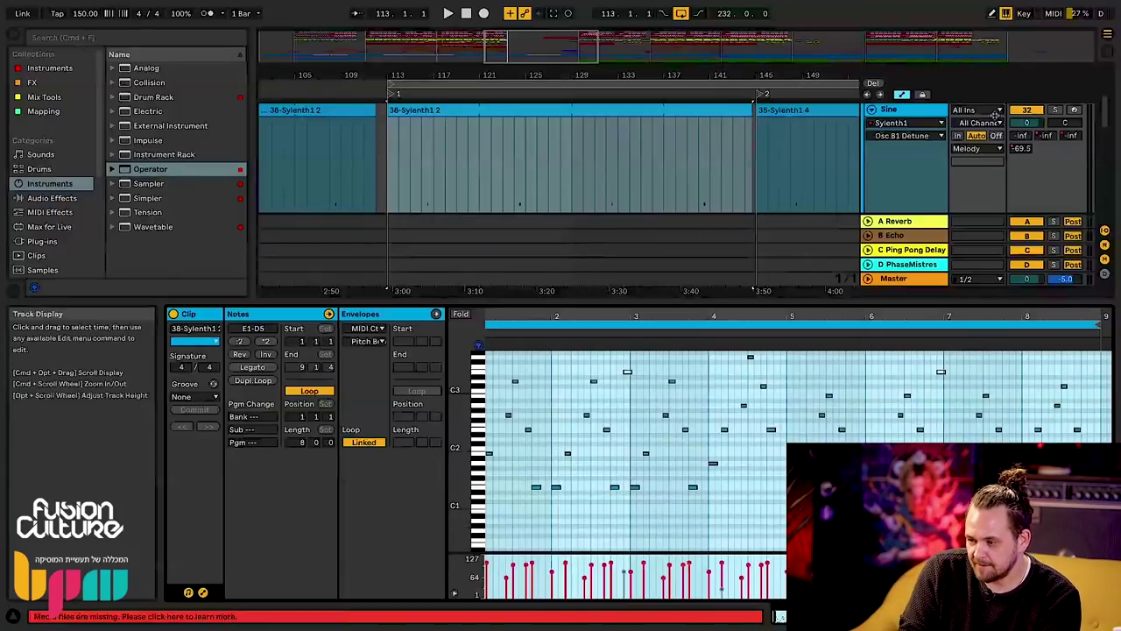
- Solo the Sine track and play its melody from bar 113
{"action": "left_click", "coordinate": [1055, 109]}
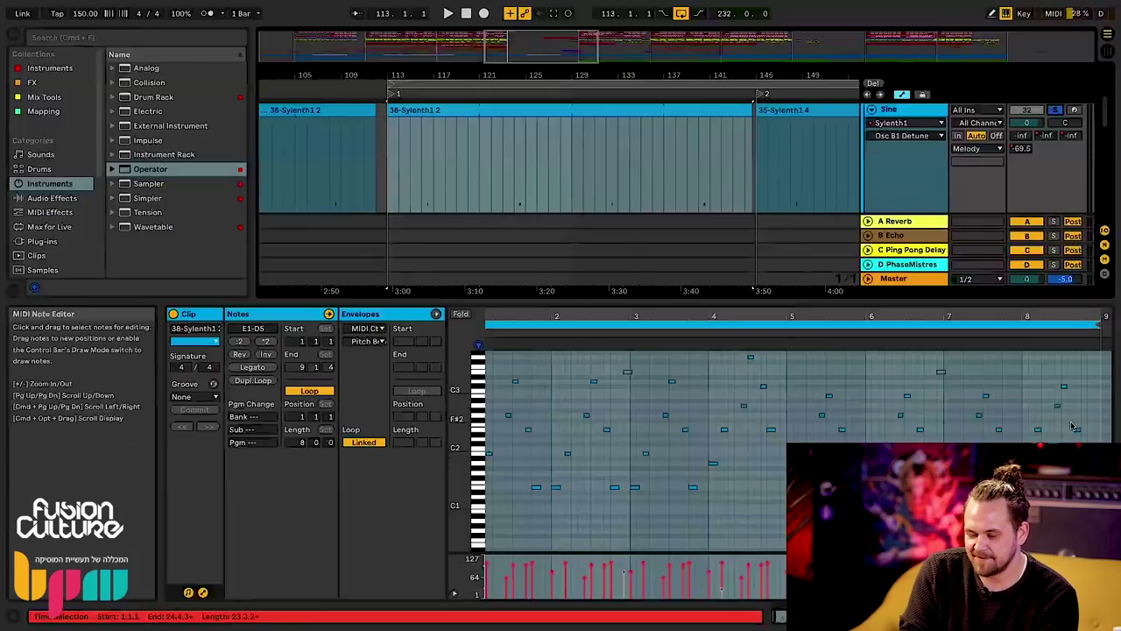
{"action": "key", "text": "space"}
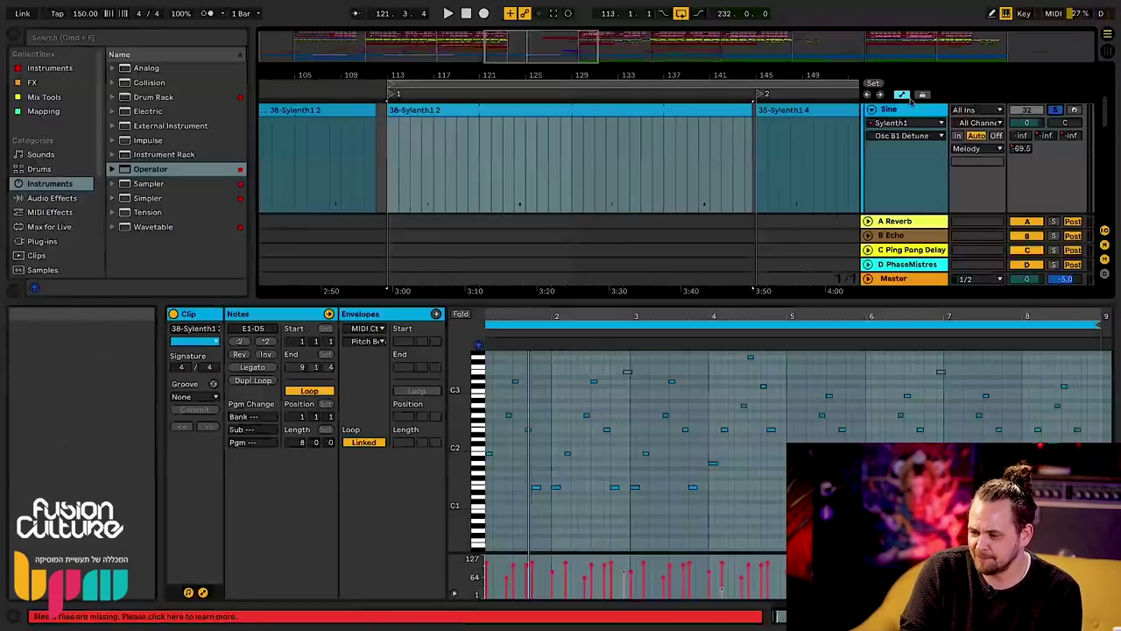
- Hide the clip's note editor and fold the Sine track and the Melody group
{"action": "left_click", "coordinate": [871, 109]}
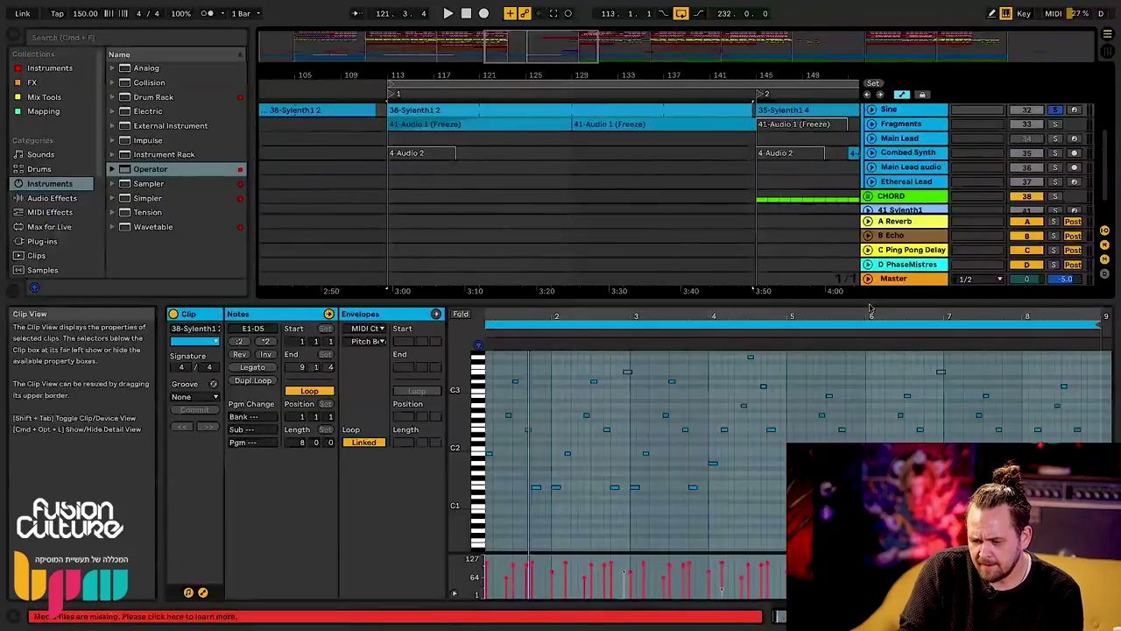
{"action": "left_click", "coordinate": [1107, 616]}
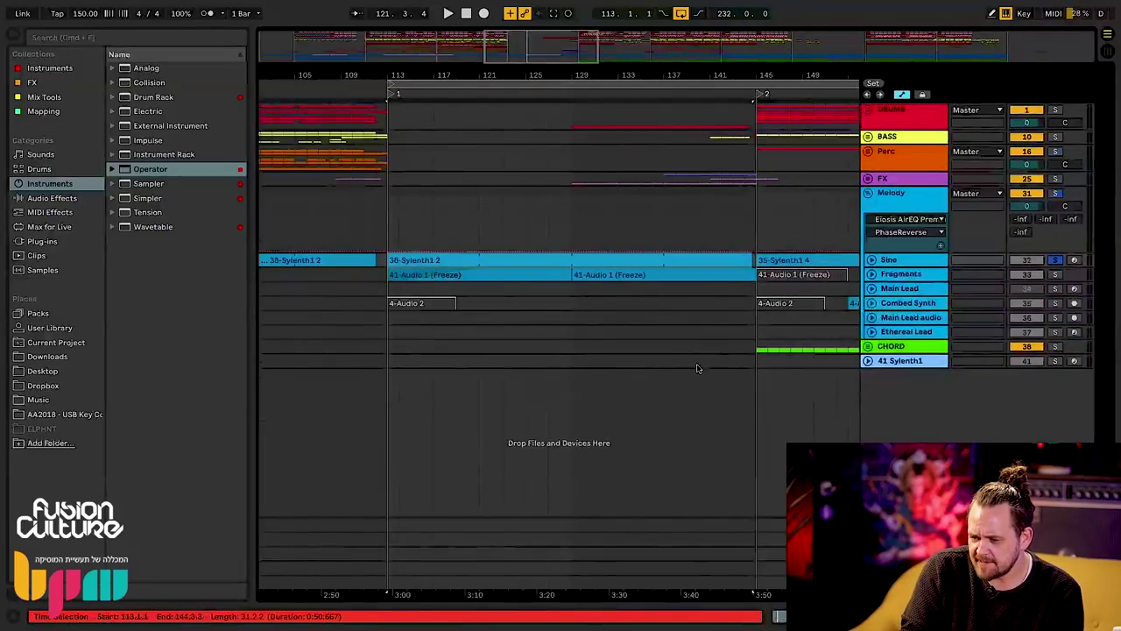
{"action": "left_click_drag", "start_coordinate": [815, 75], "coordinate": [518, 72]}
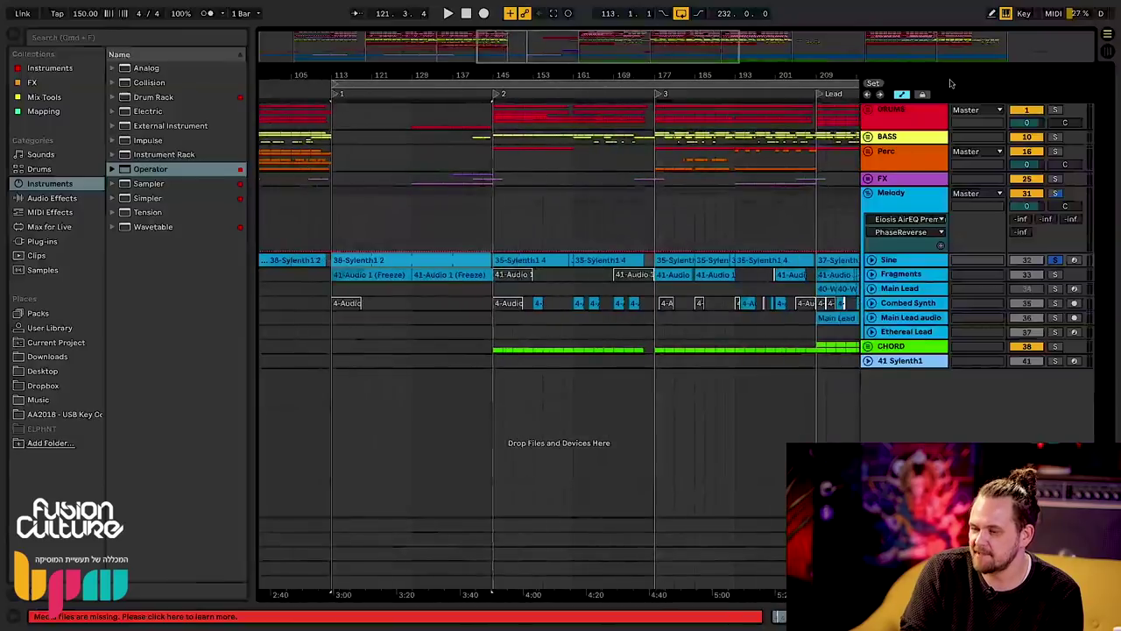
{"action": "left_click", "coordinate": [868, 193]}
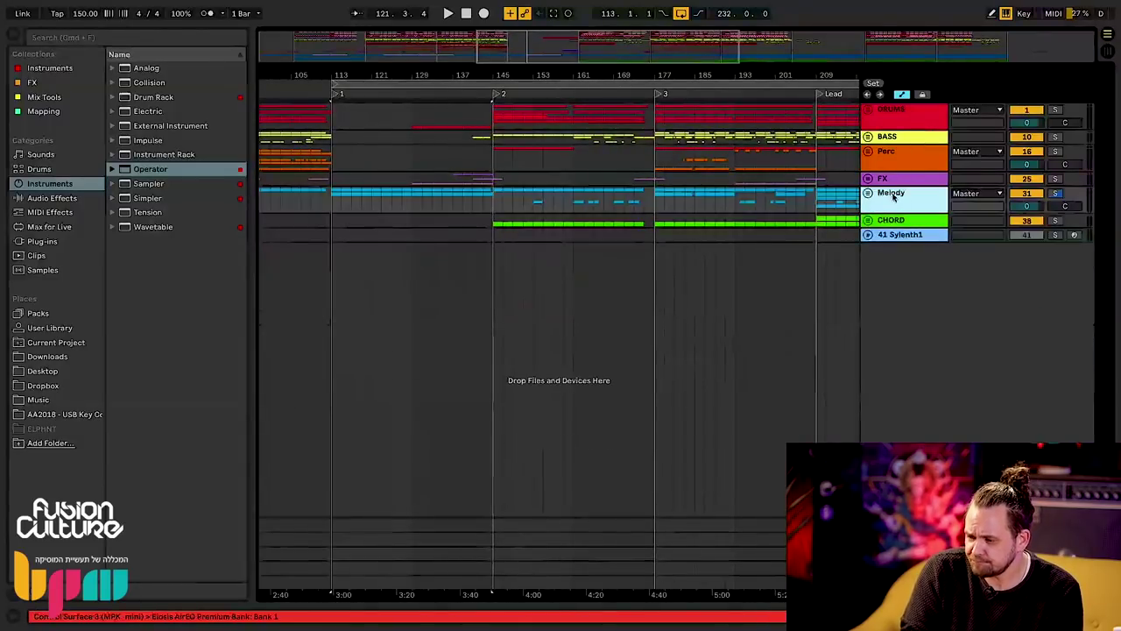
- Deactivate the DRUMS and BASS groups and play the arrangement from the Lead section at bar 209
{"action": "left_click", "coordinate": [1028, 109]}
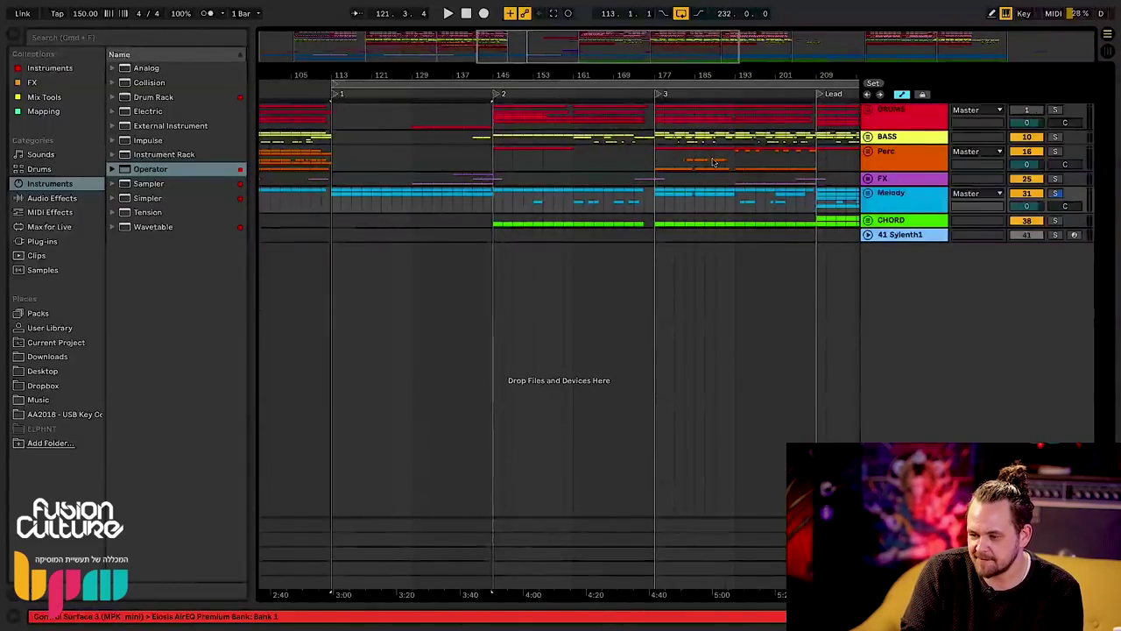
{"action": "left_click_drag", "start_coordinate": [764, 78], "coordinate": [562, 77]}
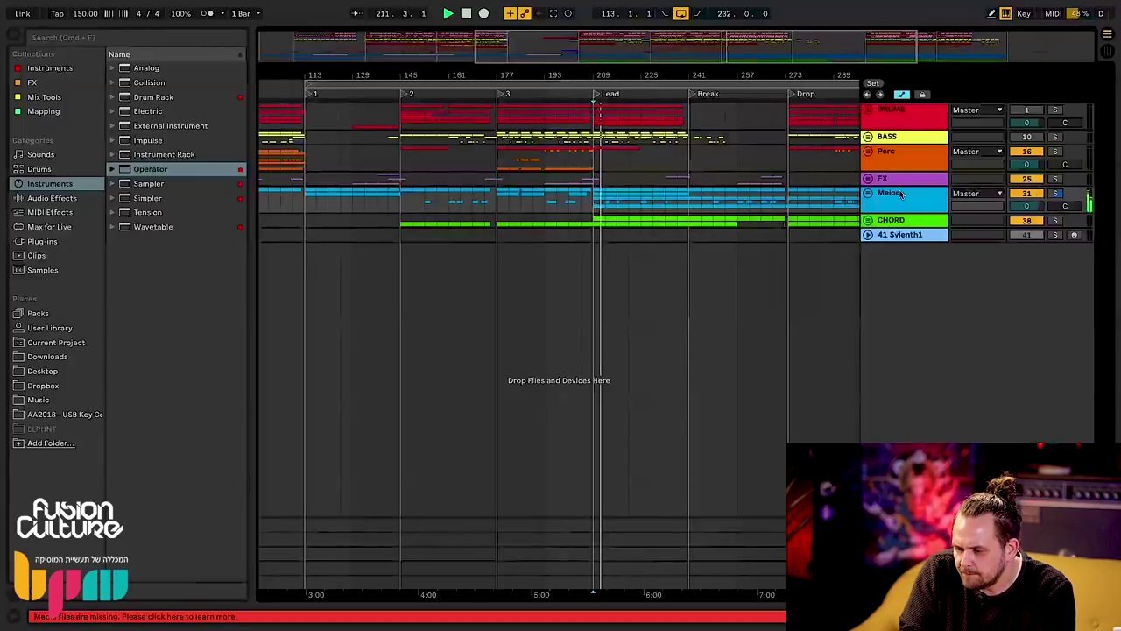
- Unfold the Melody group, play the Main Lead audio track soloed with its waveform expanded, and release the solo
{"action": "left_click", "coordinate": [868, 193]}
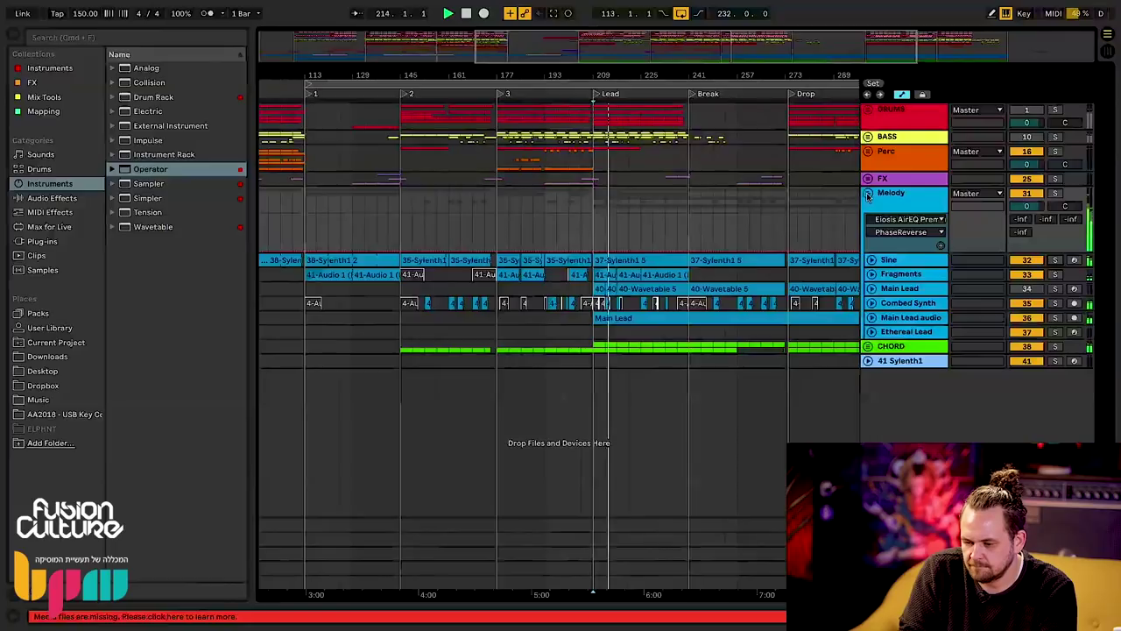
{"action": "left_click", "coordinate": [868, 193]}
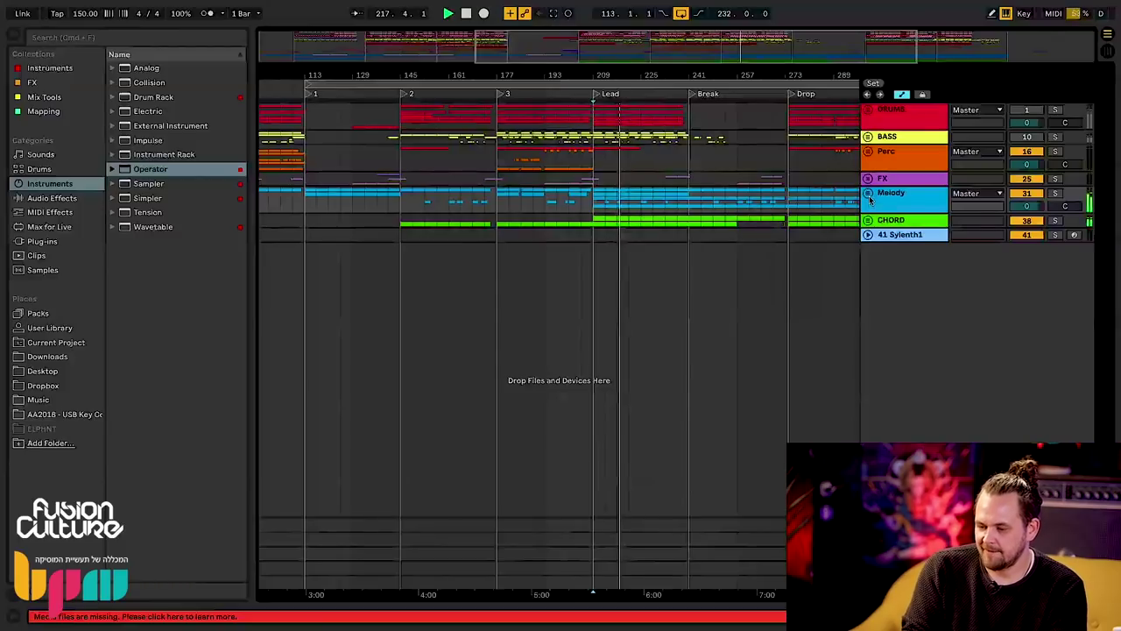
{"action": "left_click", "coordinate": [868, 194]}
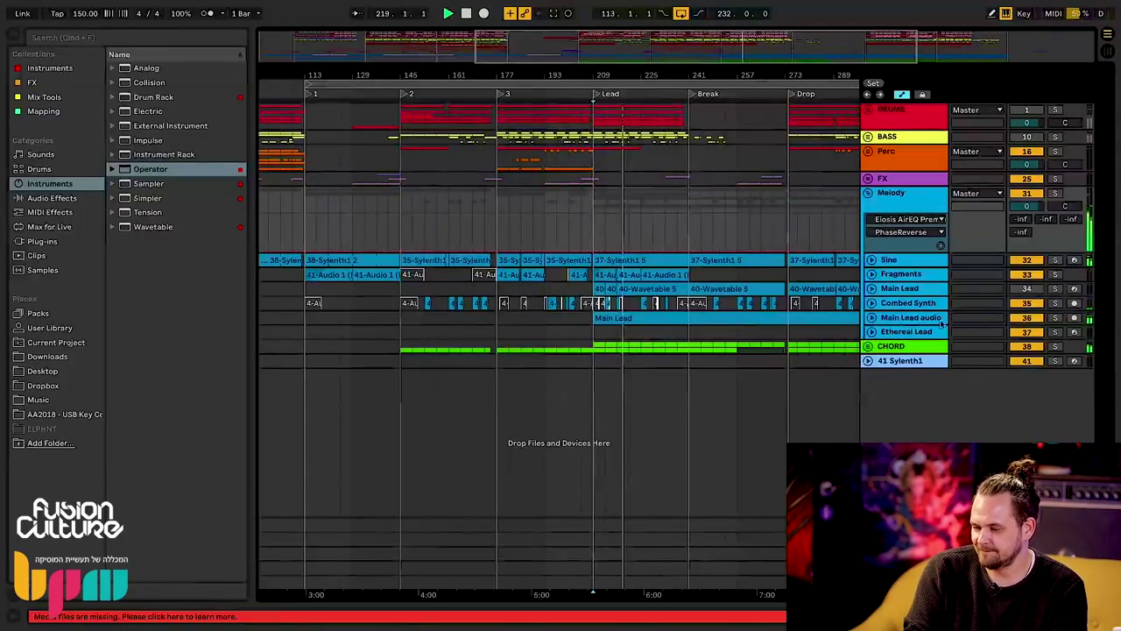
{"action": "left_click", "coordinate": [1056, 317]}
{"action": "left_click", "coordinate": [870, 318]}
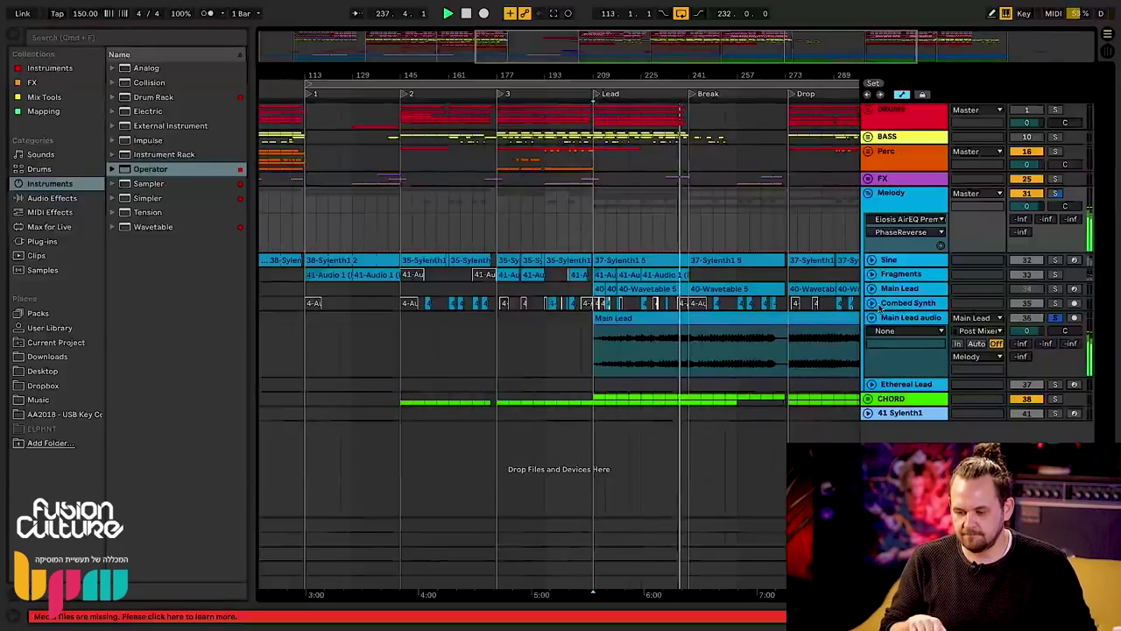
{"action": "left_click", "coordinate": [1056, 318]}
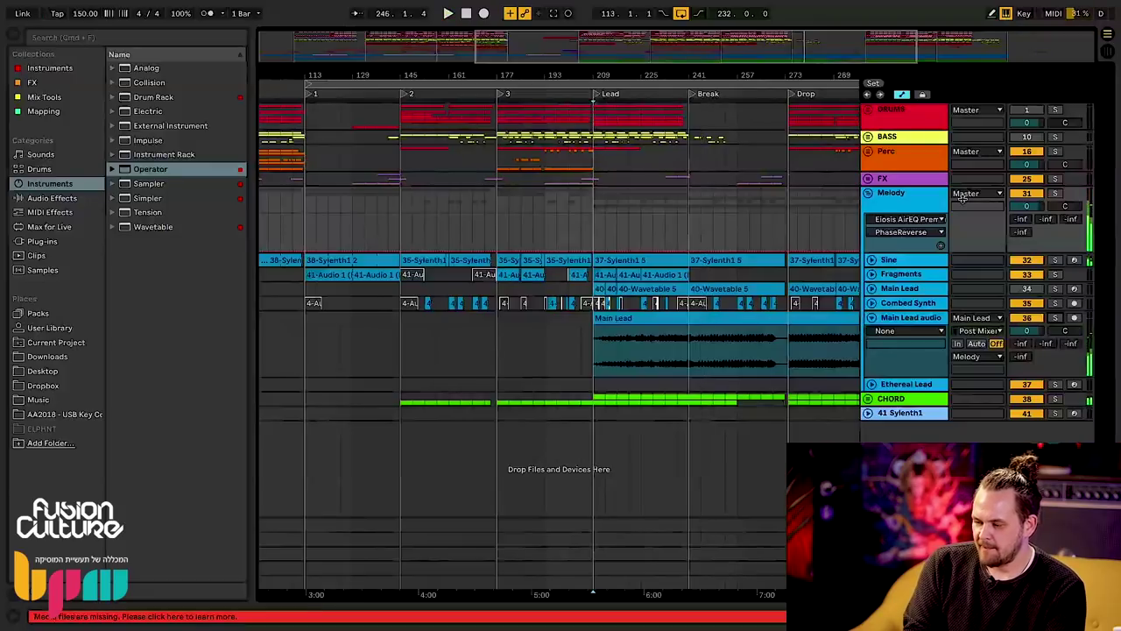
- Deactivate the Melody group, reactivate and unfold the BASS group, and play it soloed from section 3 at bar 177
{"action": "left_click", "coordinate": [1033, 193]}
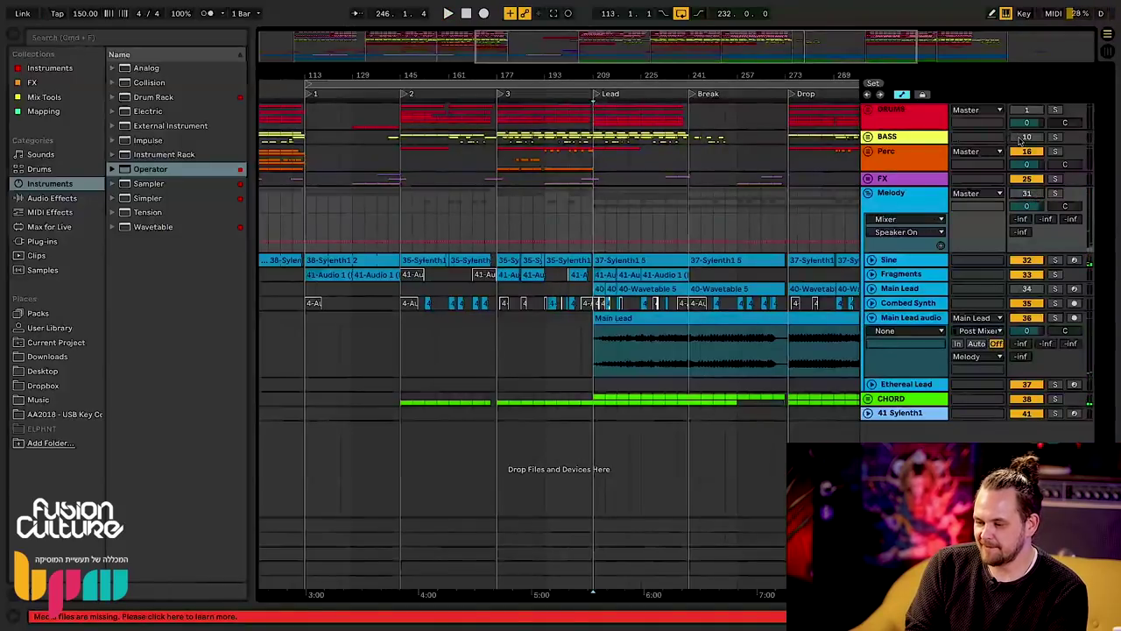
{"action": "left_click", "coordinate": [867, 137]}
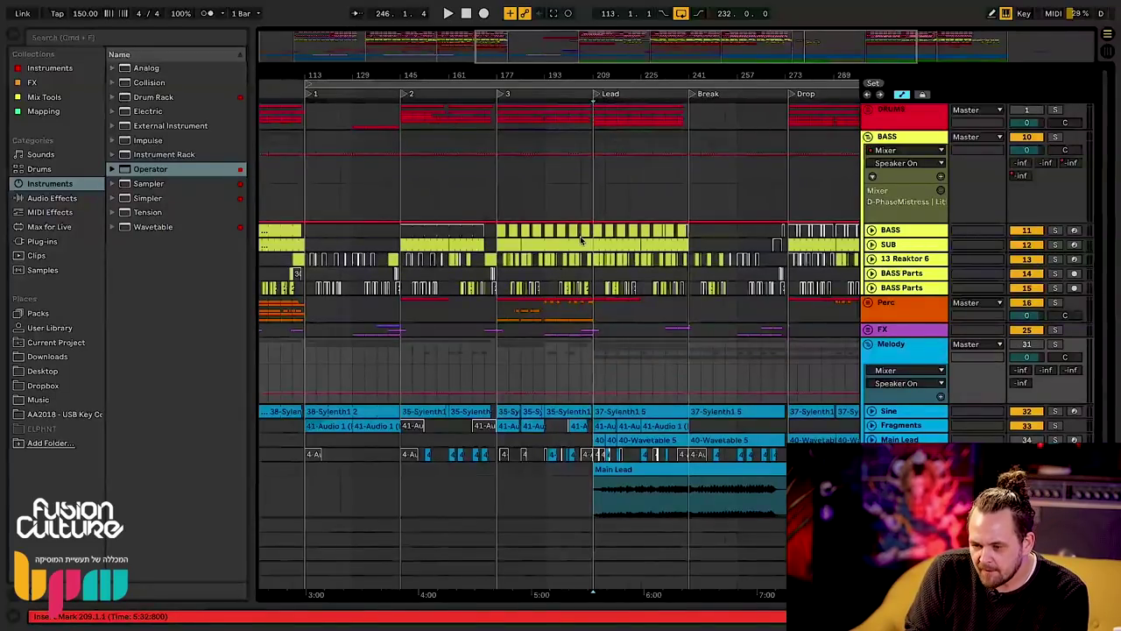
{"action": "left_click_drag", "start_coordinate": [525, 76], "coordinate": [525, 140]}
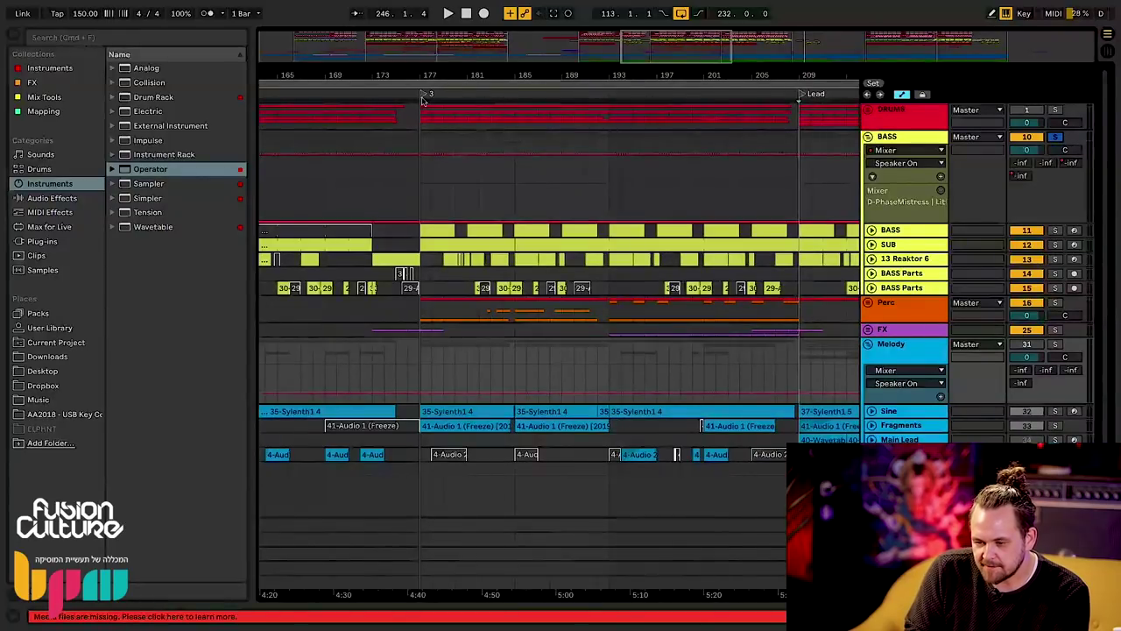
{"action": "key", "text": "space"}
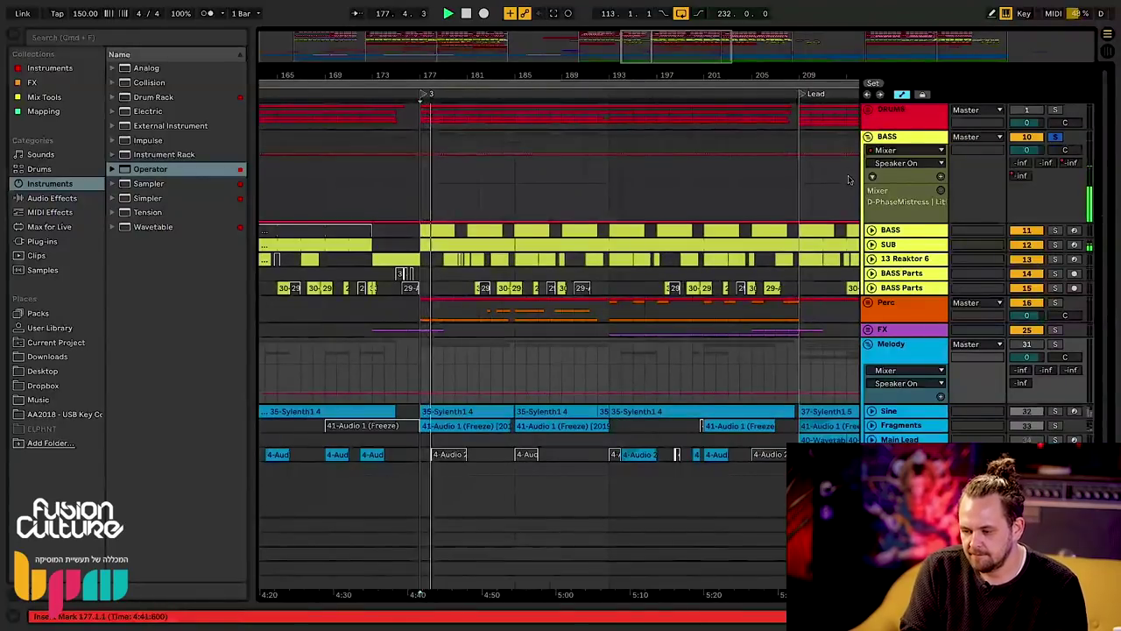
- Expand the SUB and 13 Reaktor 6 tracks and examine their notes and automation lanes during playback
{"action": "left_click", "coordinate": [871, 245]}
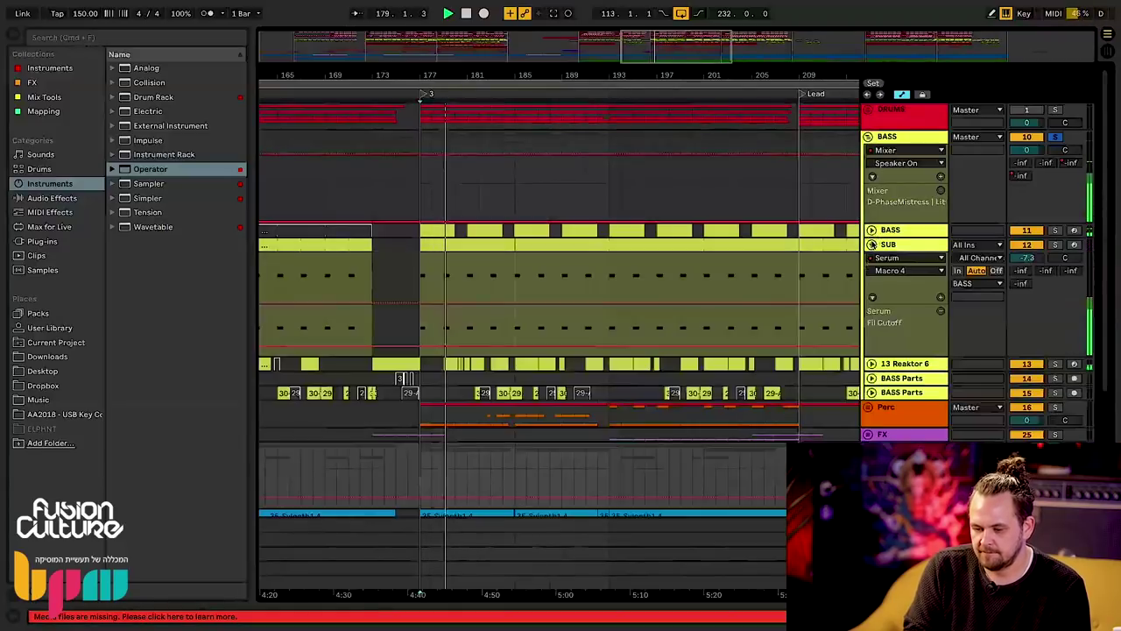
{"action": "left_click", "coordinate": [872, 363]}
{"action": "scroll", "coordinate": [887, 304], "scroll_direction": "down", "scroll_amount": 5}
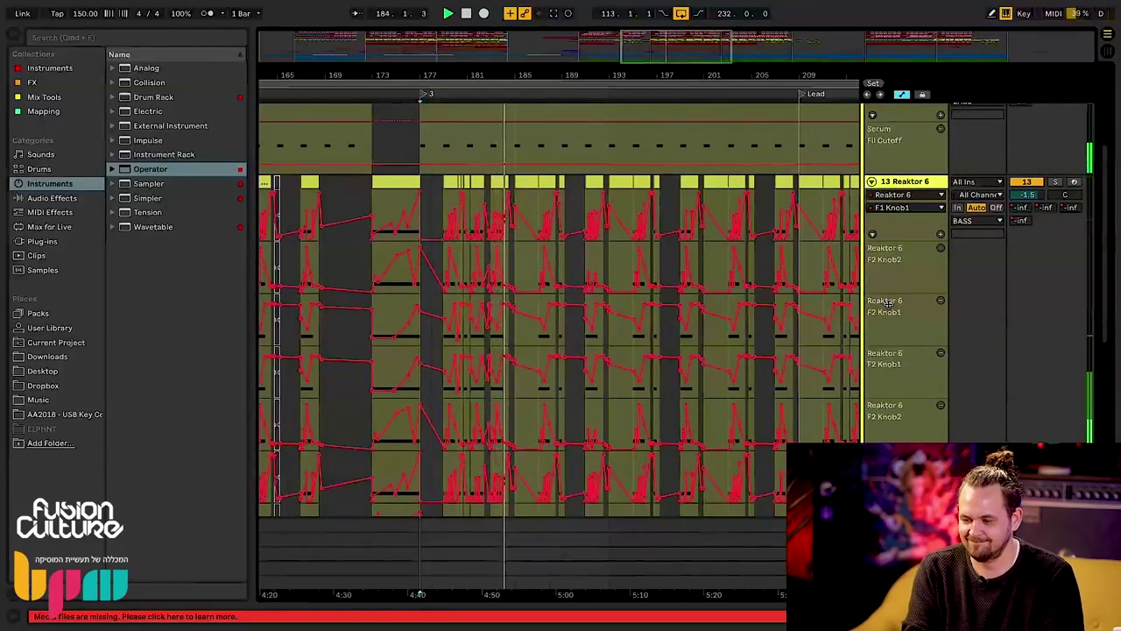
{"action": "scroll", "coordinate": [917, 276], "scroll_direction": "up", "scroll_amount": 5}
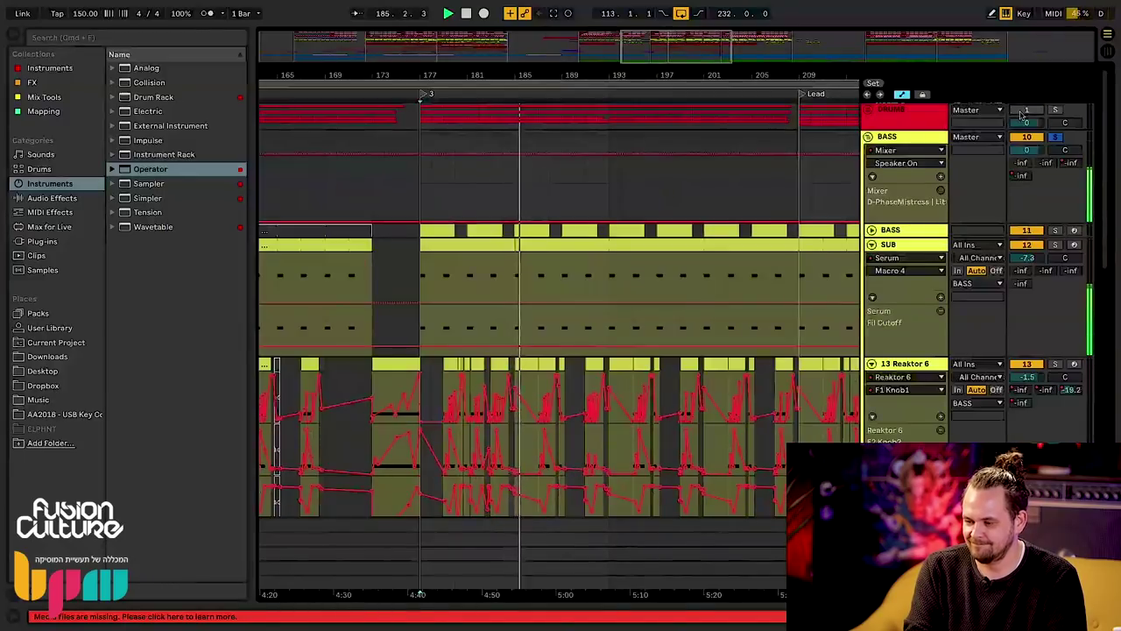
- Play the DRUMS group soloed together with BASS, fold SUB and 13 Reaktor 6, and expand the lower BASS Parts track
{"action": "left_click", "coordinate": [1054, 111], "text": "super"}
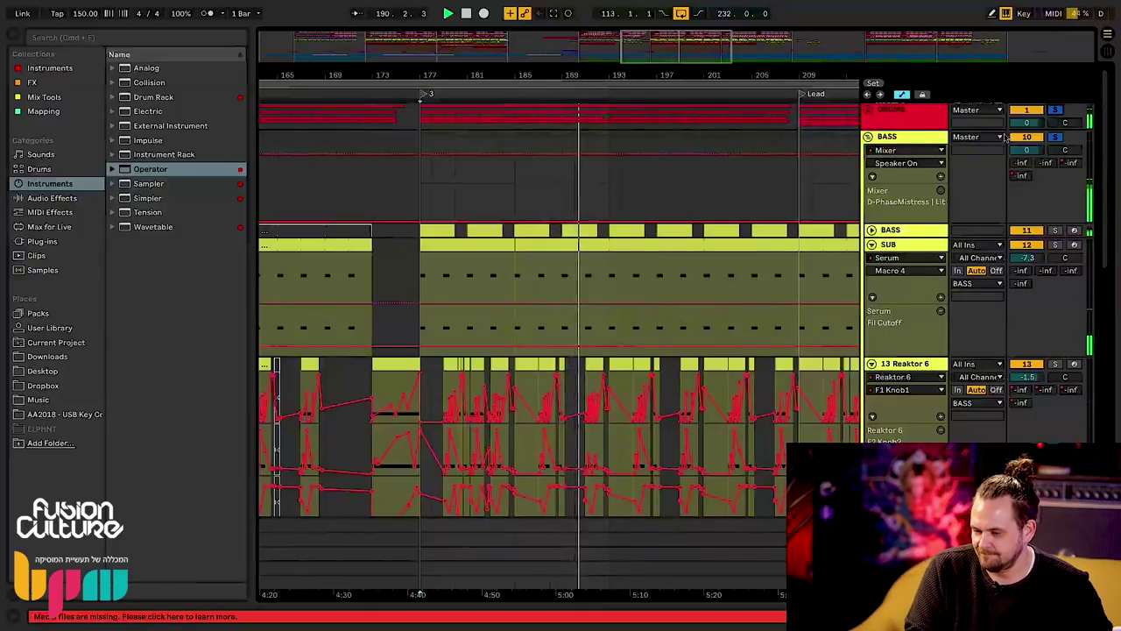
{"action": "left_click", "coordinate": [871, 244]}
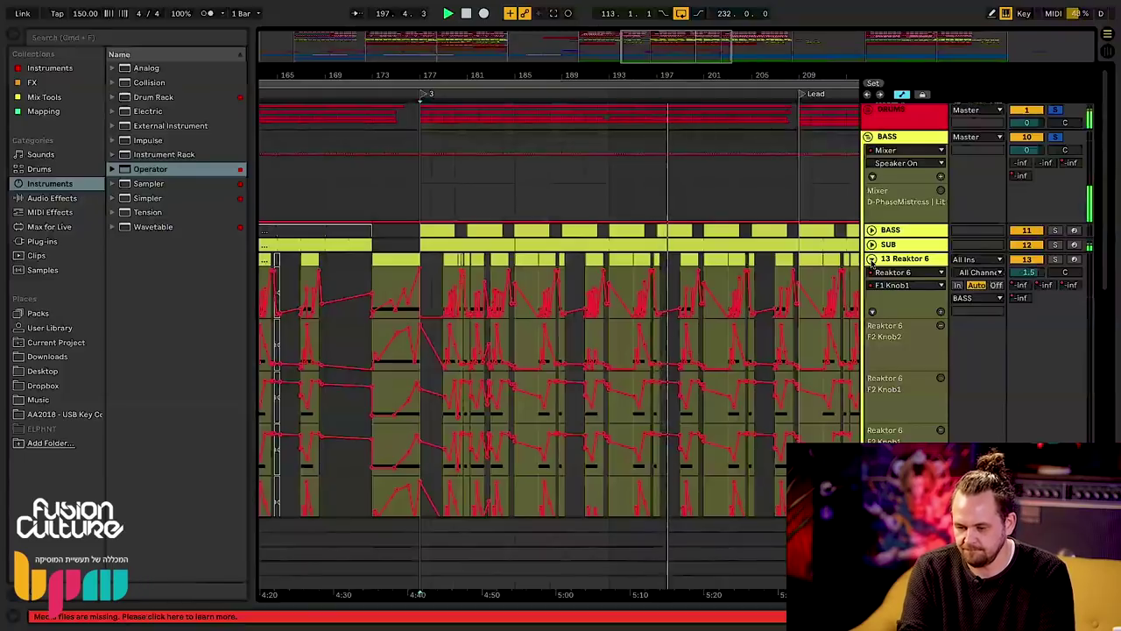
{"action": "left_click", "coordinate": [872, 260]}
{"action": "left_click", "coordinate": [872, 288]}
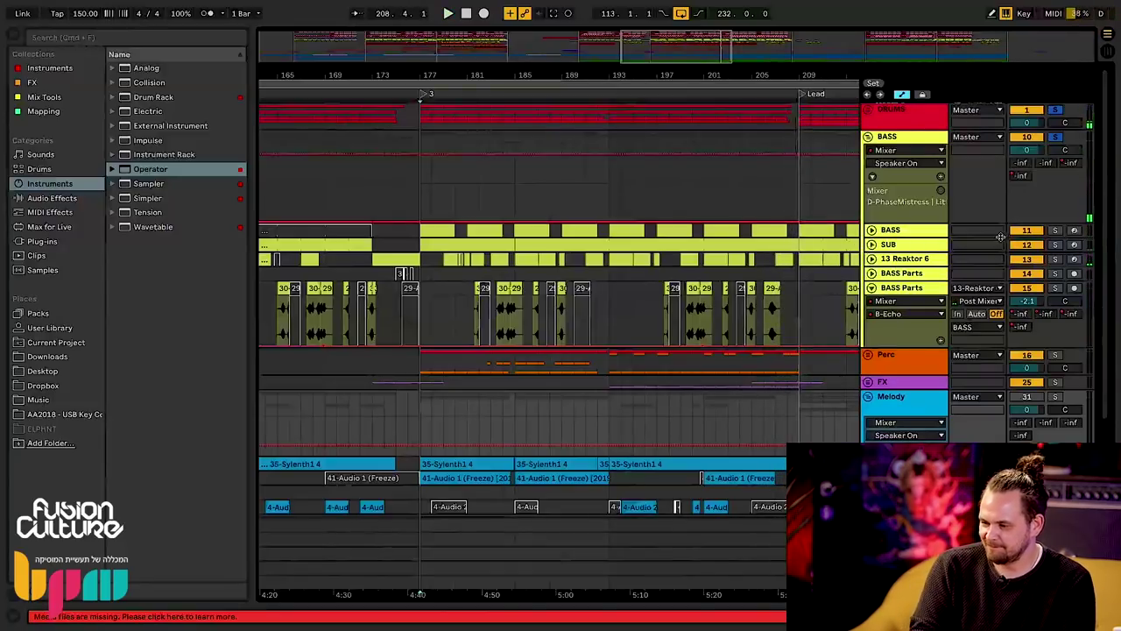
{"action": "left_click", "coordinate": [917, 139]}
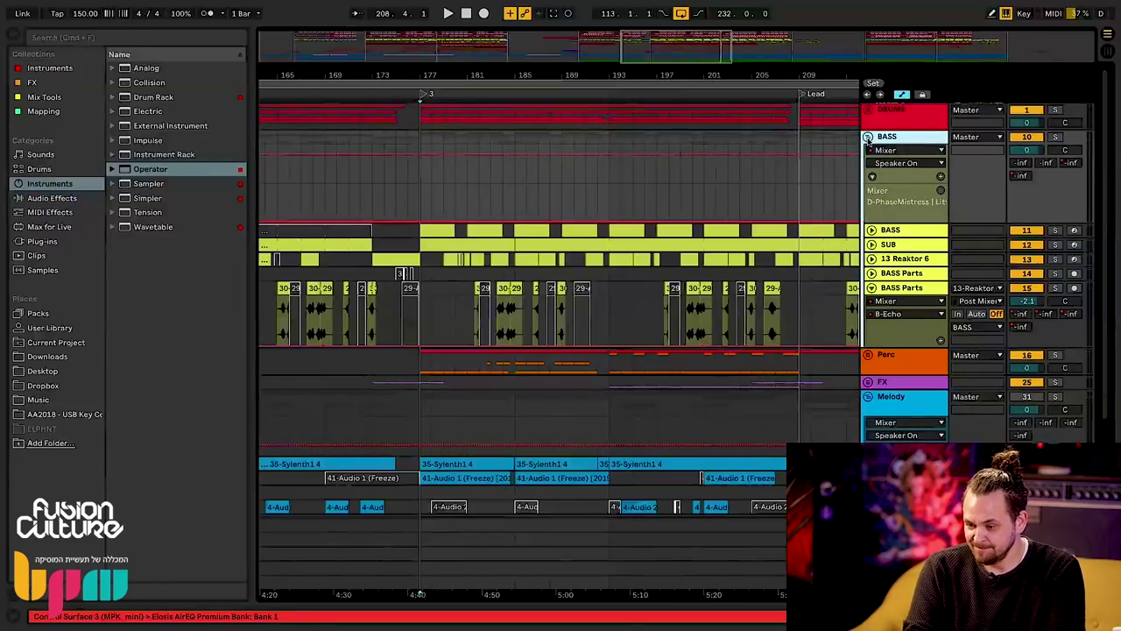
- Examine the SUB notes and the 13 Reaktor 6 knob automation around bars 178 to 186, folding both tracks again
{"action": "left_click", "coordinate": [872, 245]}
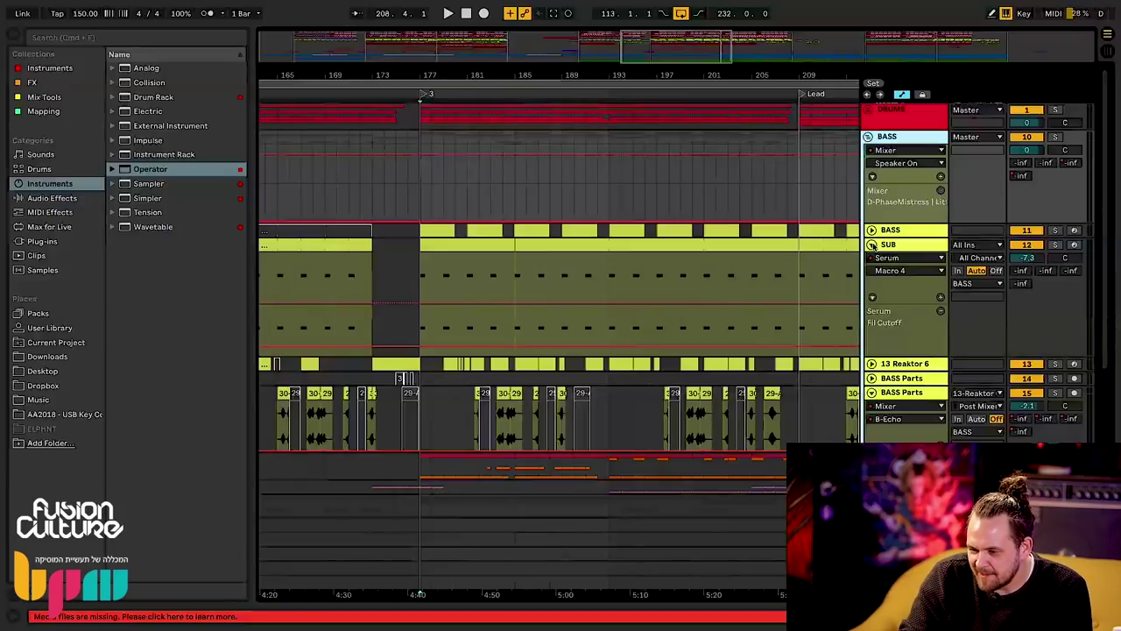
{"action": "left_click", "coordinate": [871, 245]}
{"action": "left_click", "coordinate": [871, 259]}
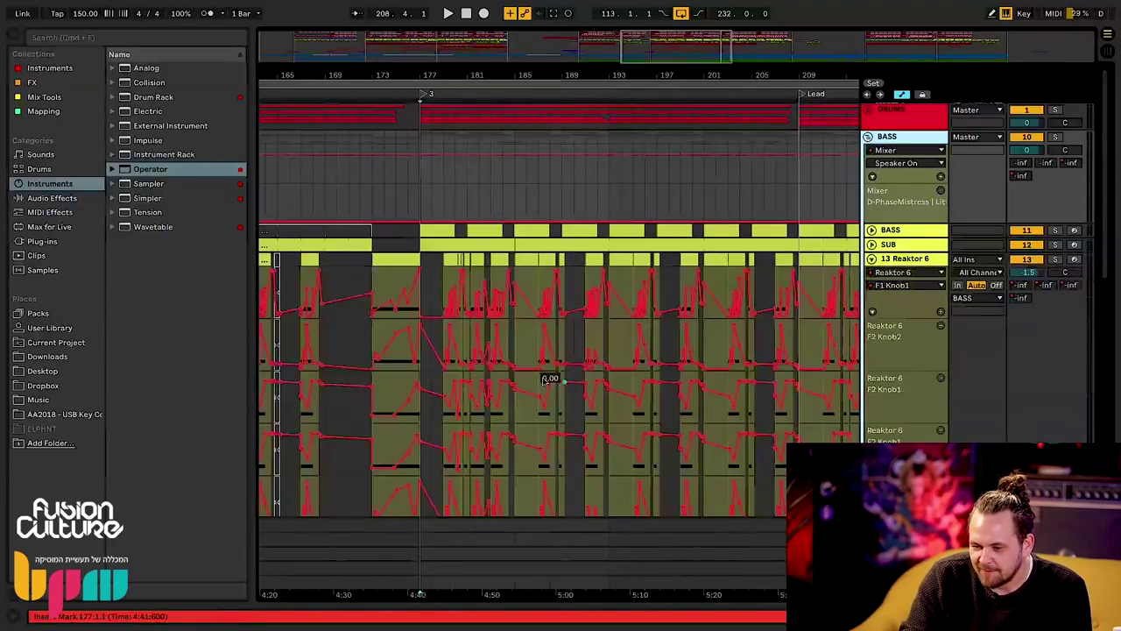
{"action": "left_click_drag", "start_coordinate": [467, 78], "coordinate": [467, 124]}
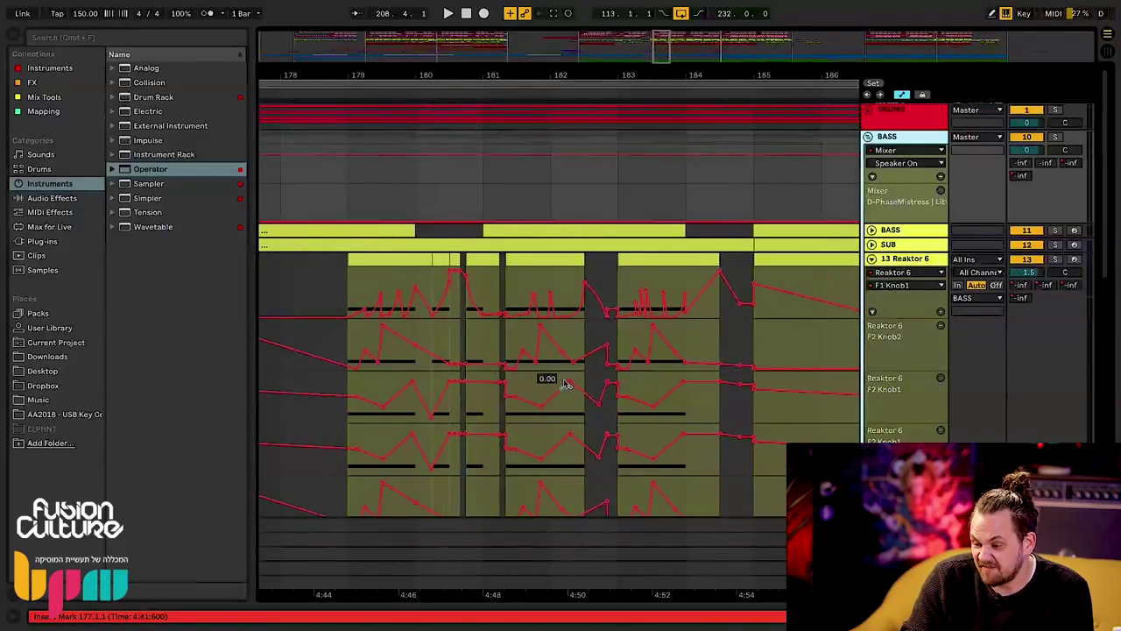
{"action": "left_click", "coordinate": [910, 259]}
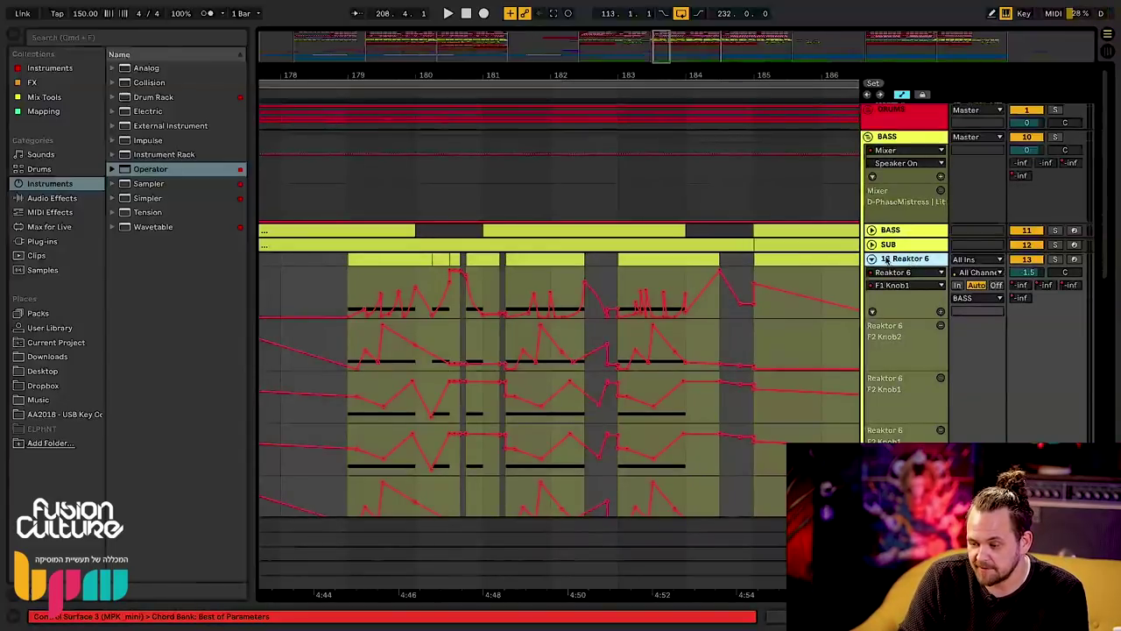
{"action": "left_click", "coordinate": [870, 259]}
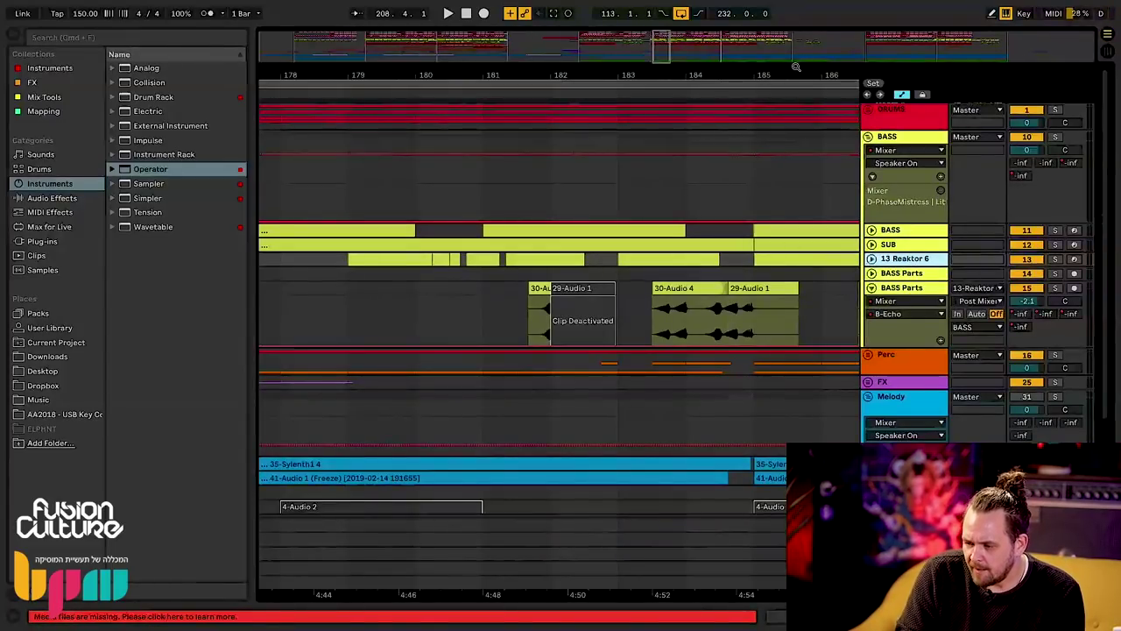
- Show the whole arrangement, fold and reactivate the Melody group, and play from section B
{"action": "left_click_drag", "start_coordinate": [637, 75], "coordinate": [611, 65]}
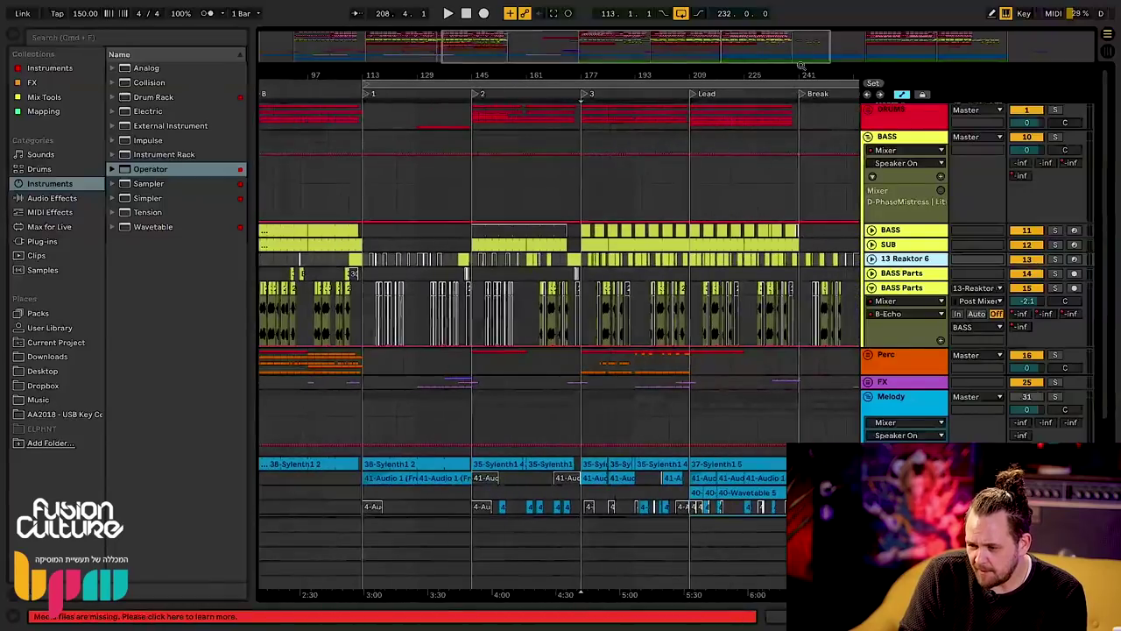
{"action": "left_click_drag", "start_coordinate": [768, 75], "coordinate": [768, 62]}
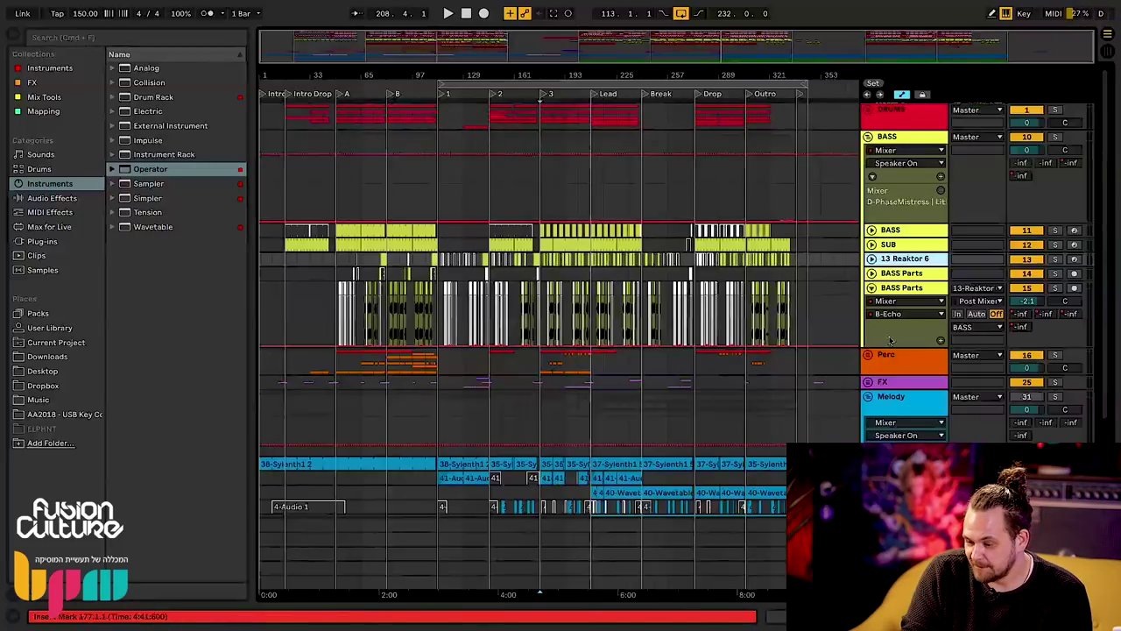
{"action": "left_click", "coordinate": [868, 396]}
{"action": "left_click", "coordinate": [389, 95]}
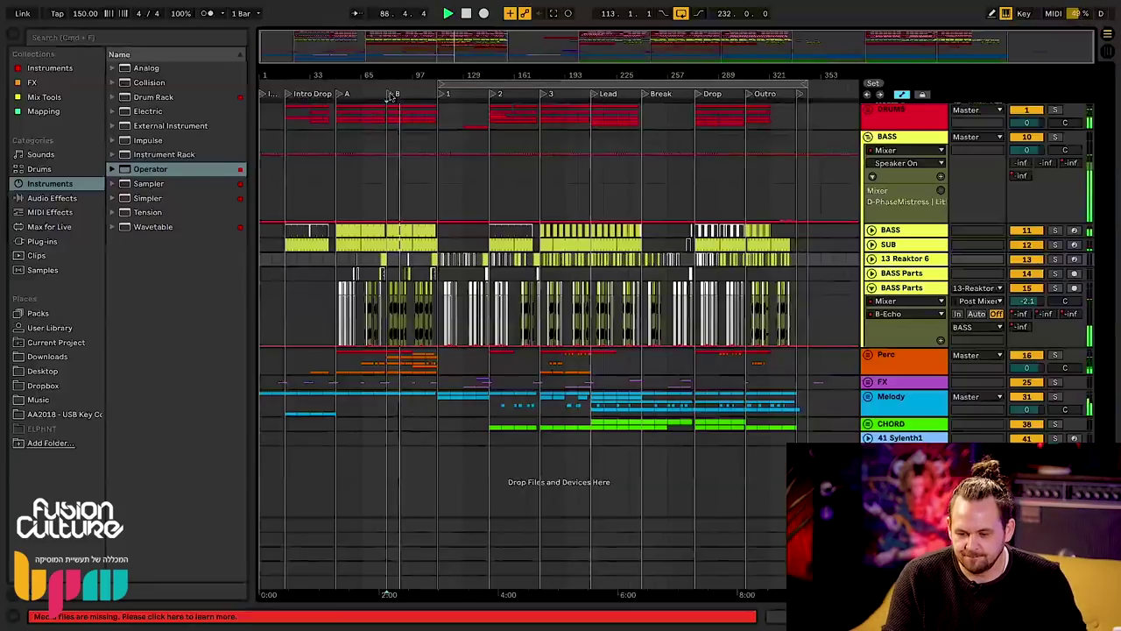
- Fold the lower BASS Parts track and unfold the Melody group to view its layers during playback
{"action": "left_click", "coordinate": [872, 288]}
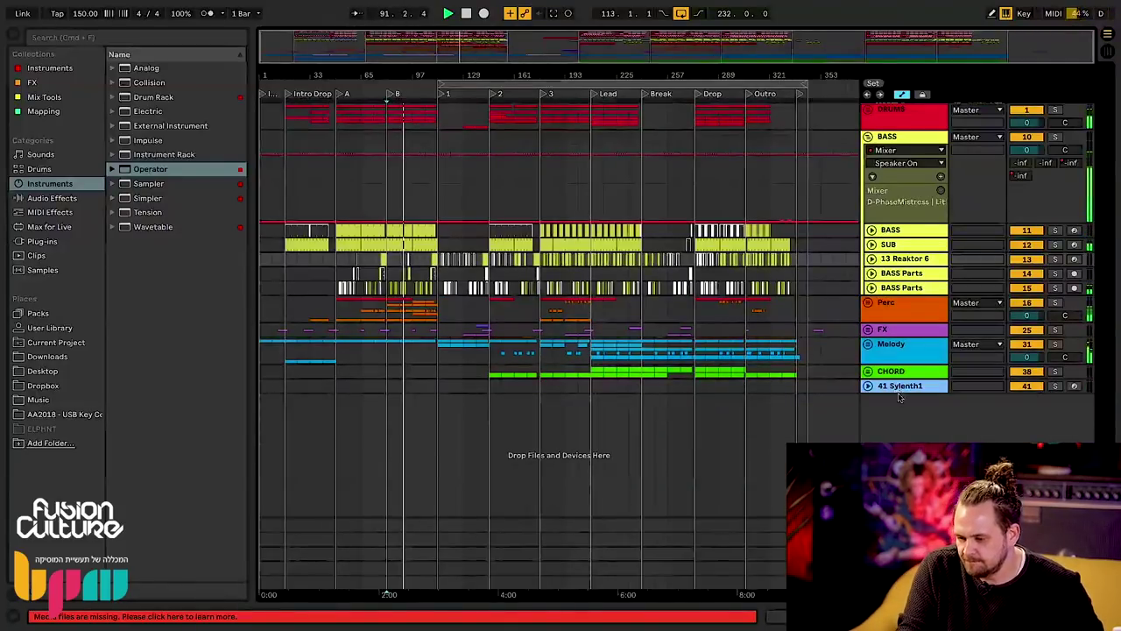
{"action": "left_click", "coordinate": [868, 345]}
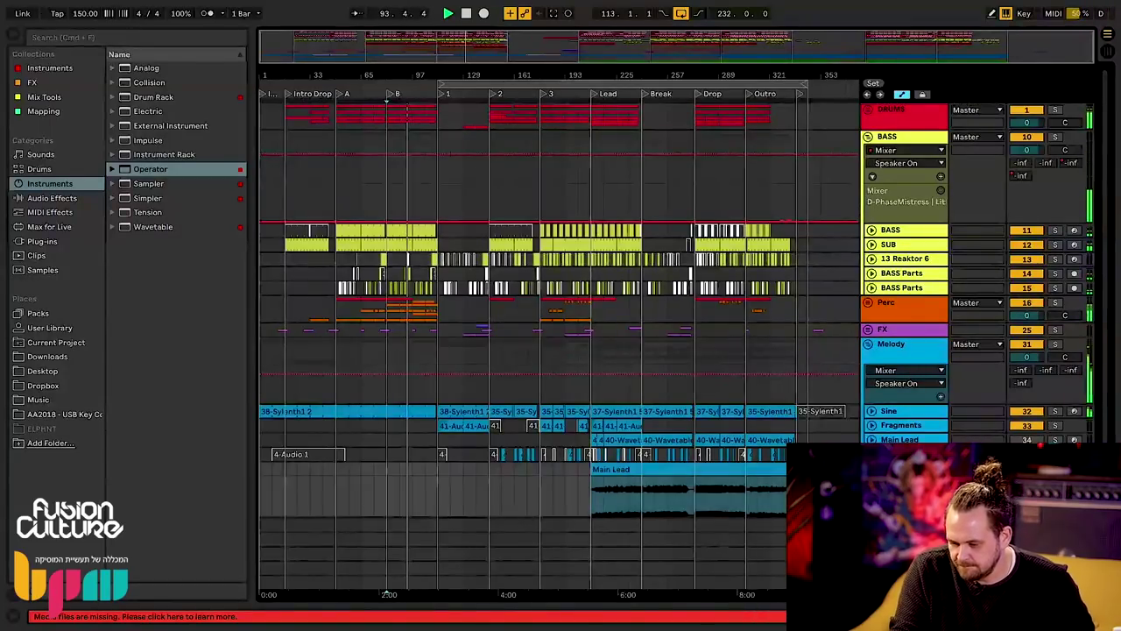
{"action": "scroll", "coordinate": [560, 350], "scroll_direction": "down", "scroll_amount": 3}
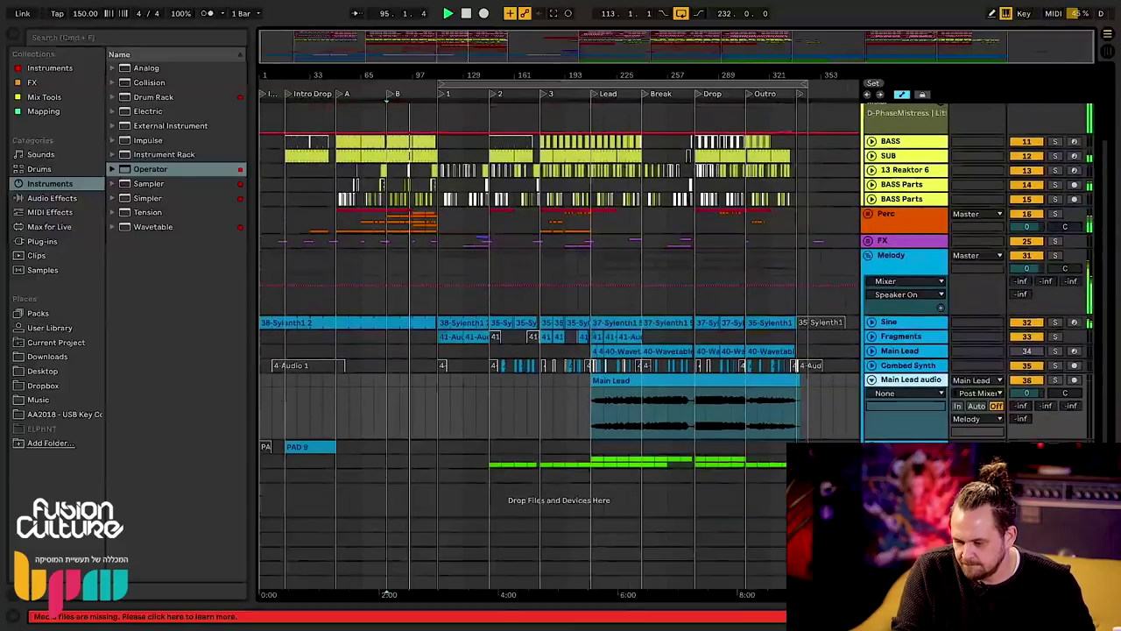